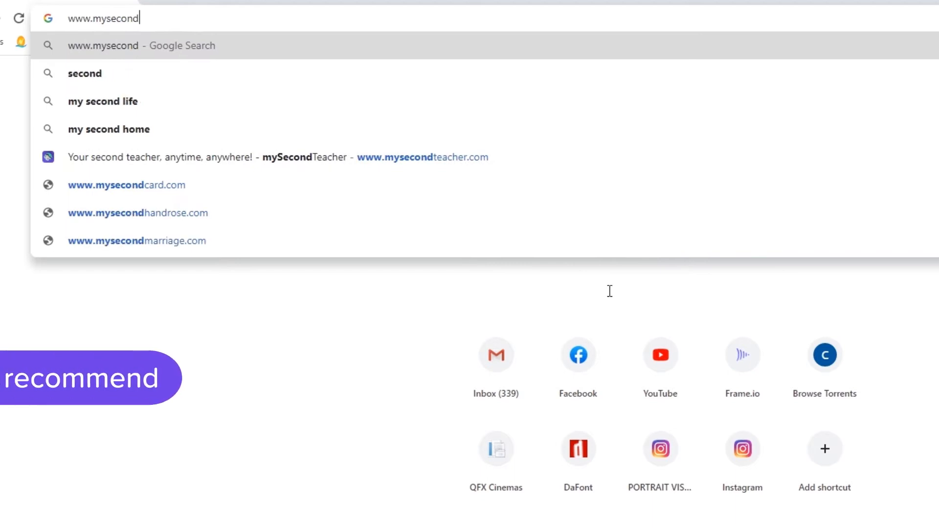
text(r.com)
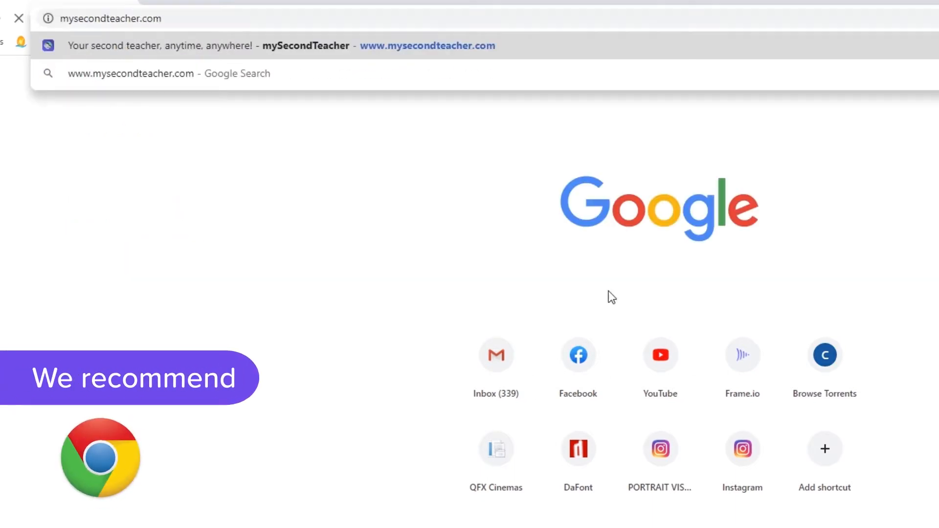
key(Return)
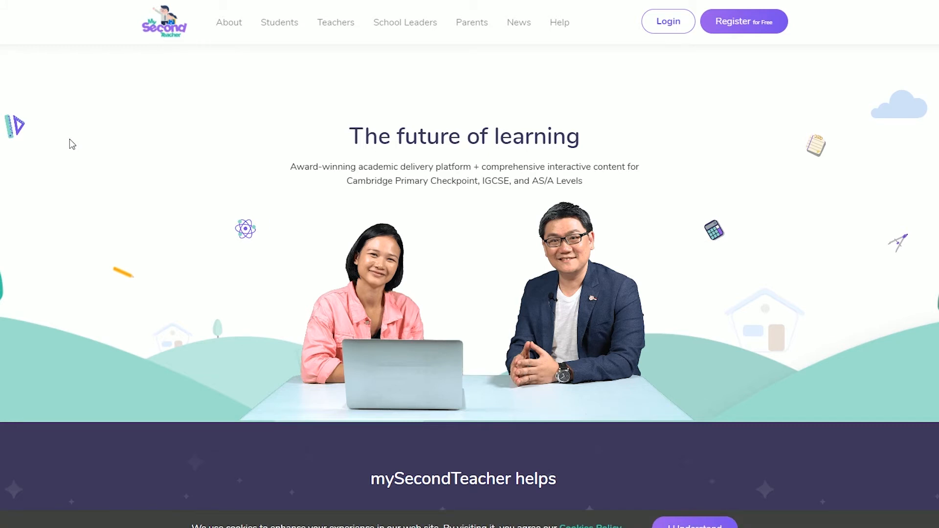
Step: Review the homepage features, return to the top, and go to the Login page
scroll(69, 139, down, 15)
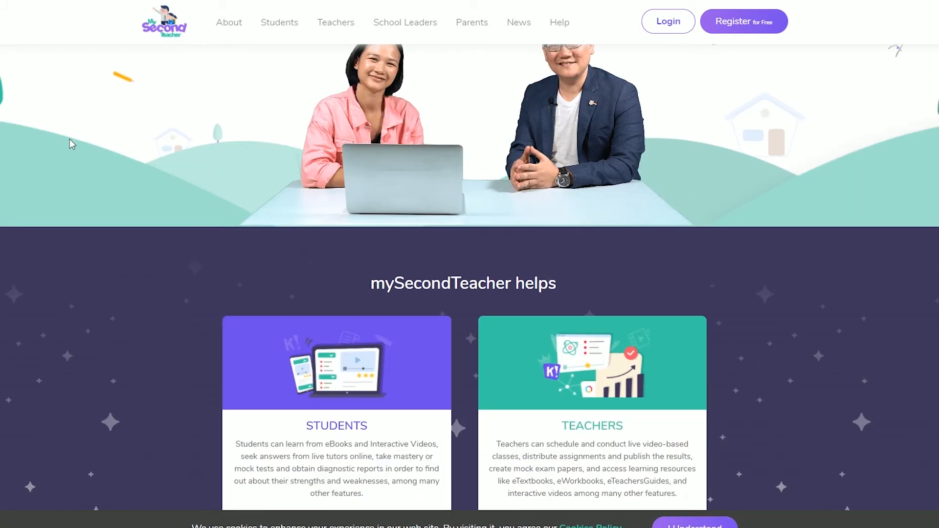
scroll(69, 139, down, 20)
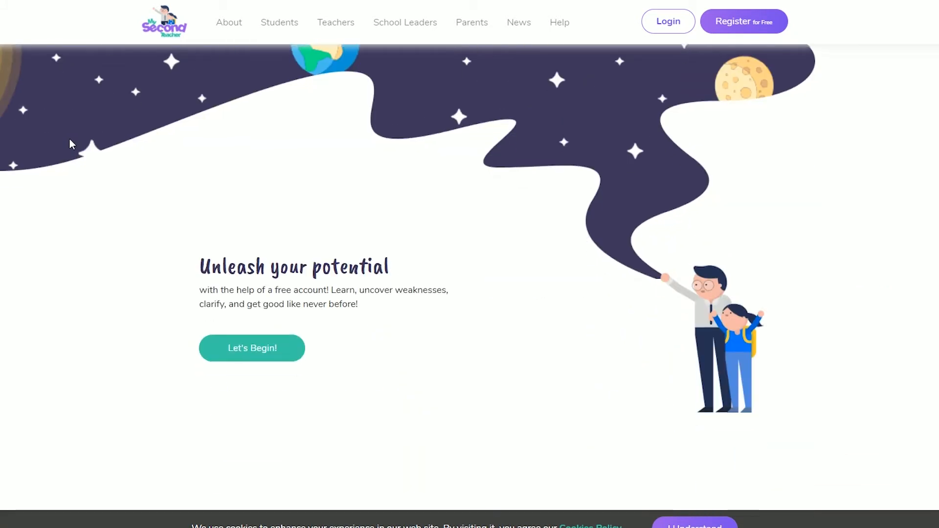
scroll(69, 139, down, 20)
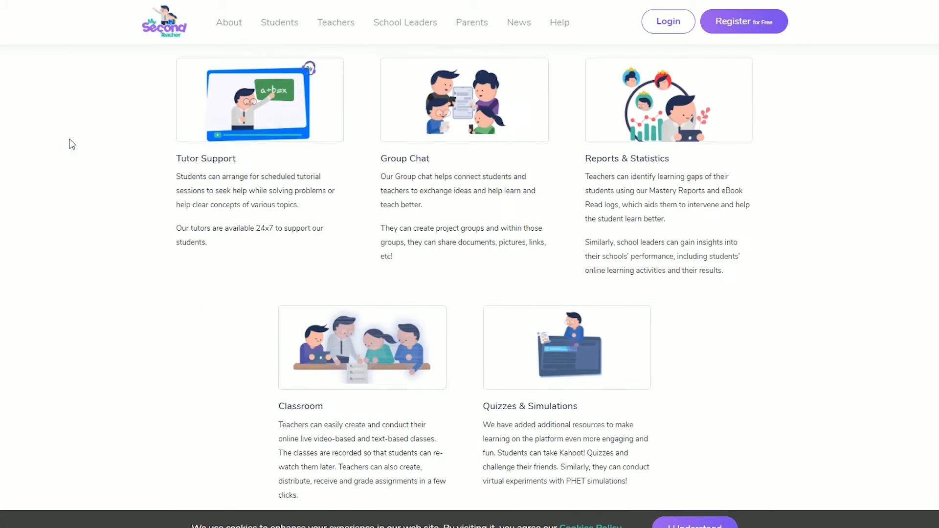
key(Home)
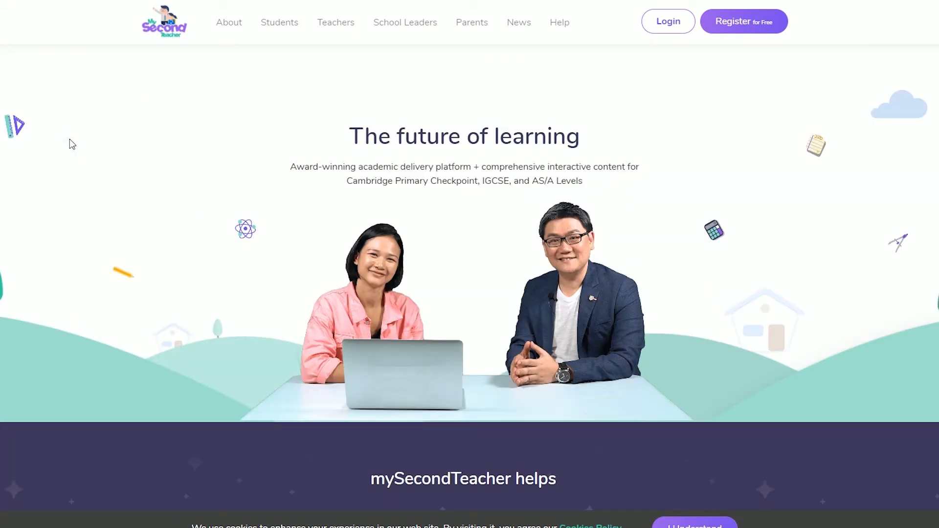
click(666, 24)
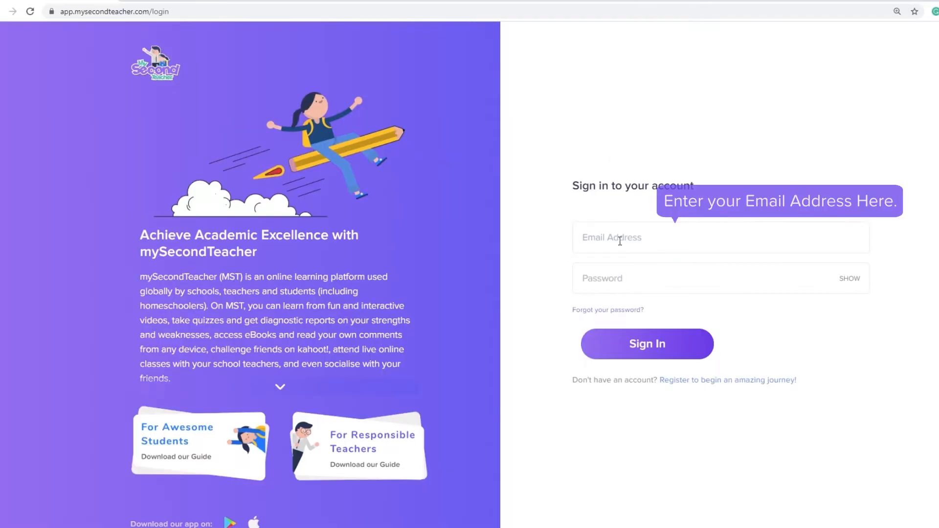
Step: Fill in the account email from the saved login and type the account password
click(620, 241)
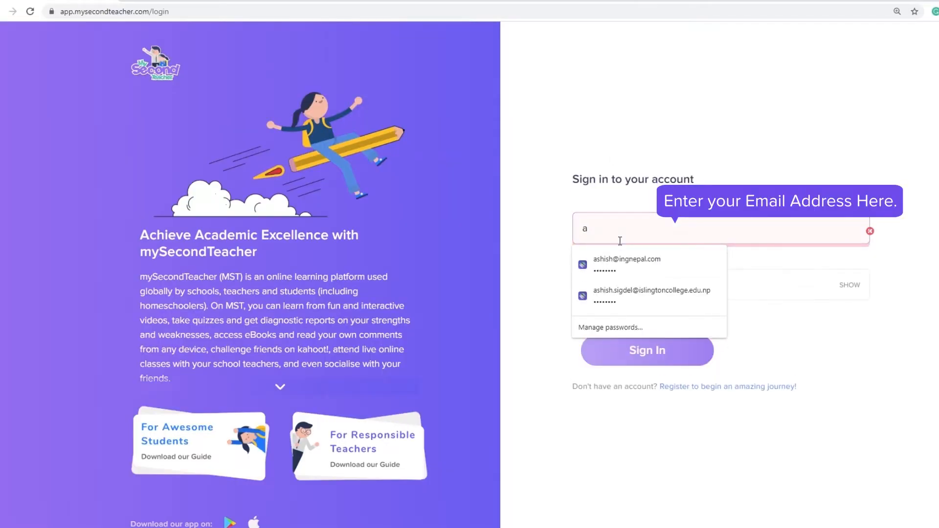
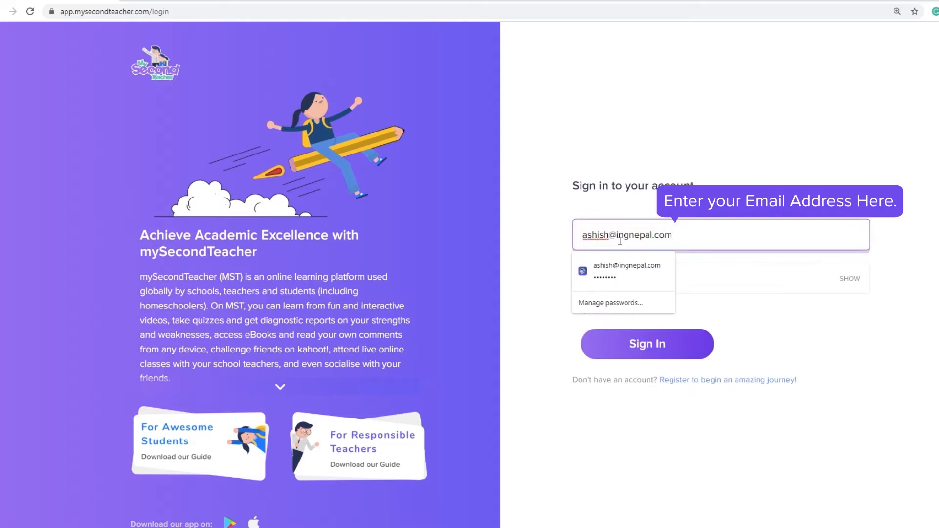
click(771, 130)
click(654, 279)
text(••••)
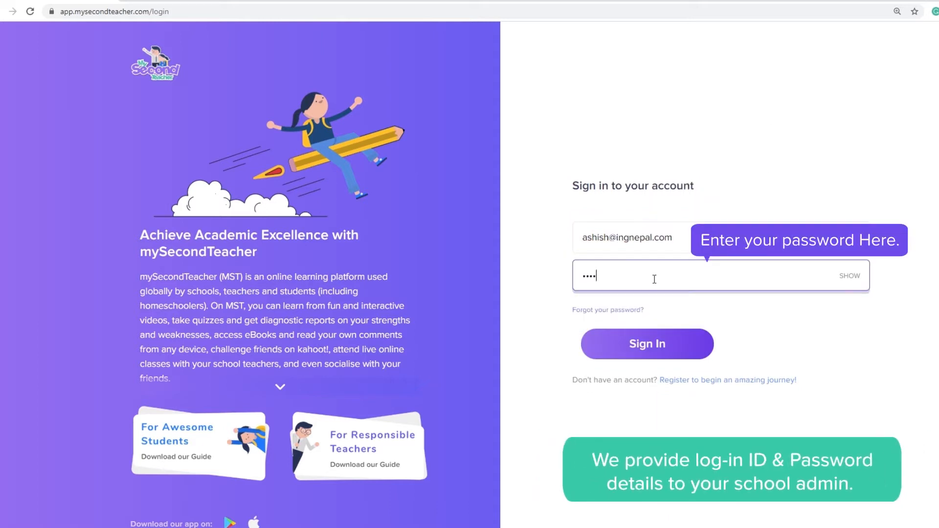
text(••••)
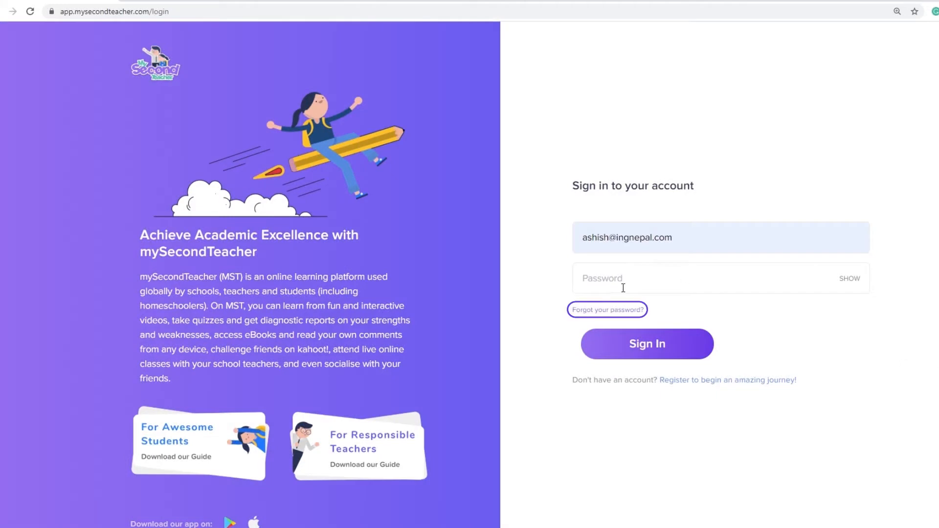
Step: Request a password-reset email for the account's email address via 'Forgot your password?'
click(627, 316)
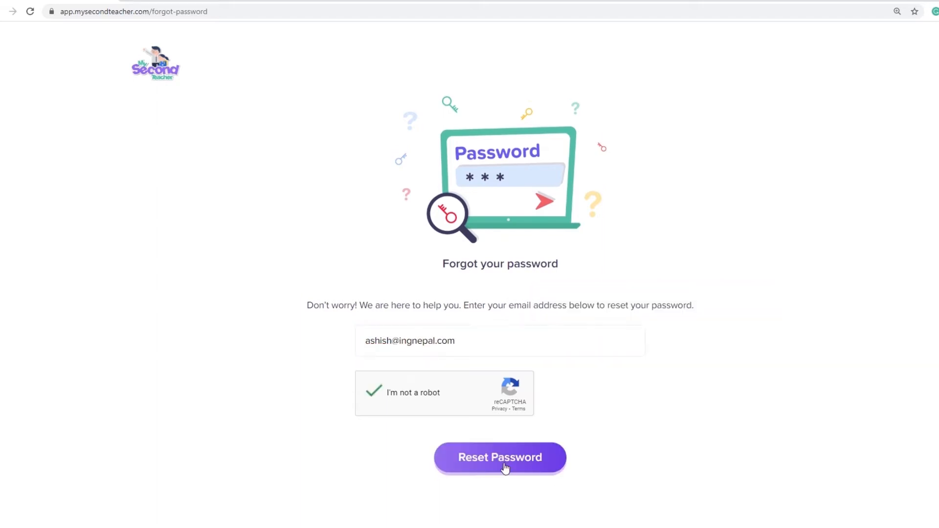
click(503, 464)
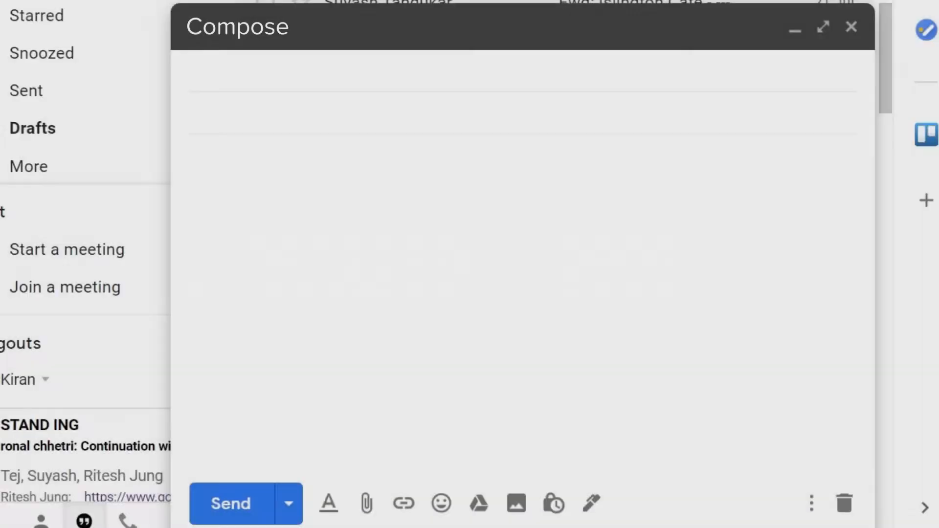
Step: Draft a Gmail message to the teacher's address, subject 'Please, help me reset my password', body 'Dear Sir,'
text(teacher@)
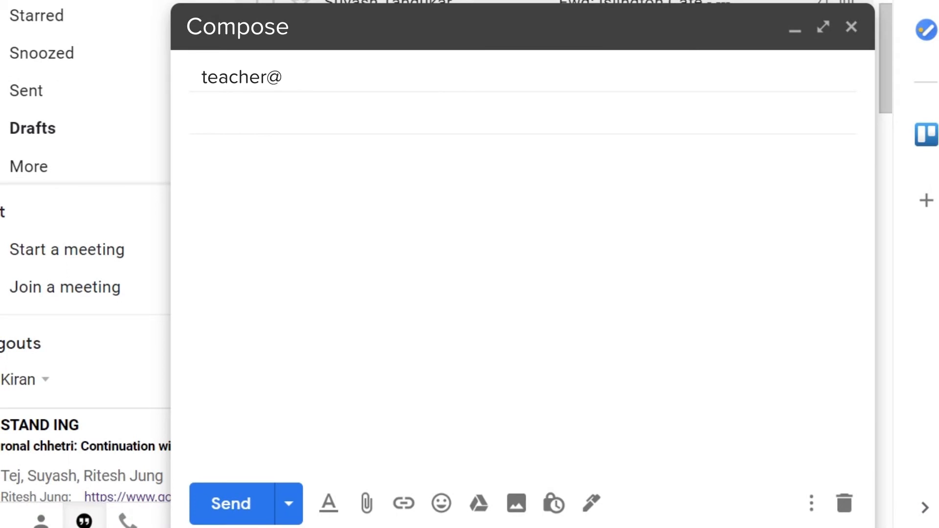
text(myschool.edu)
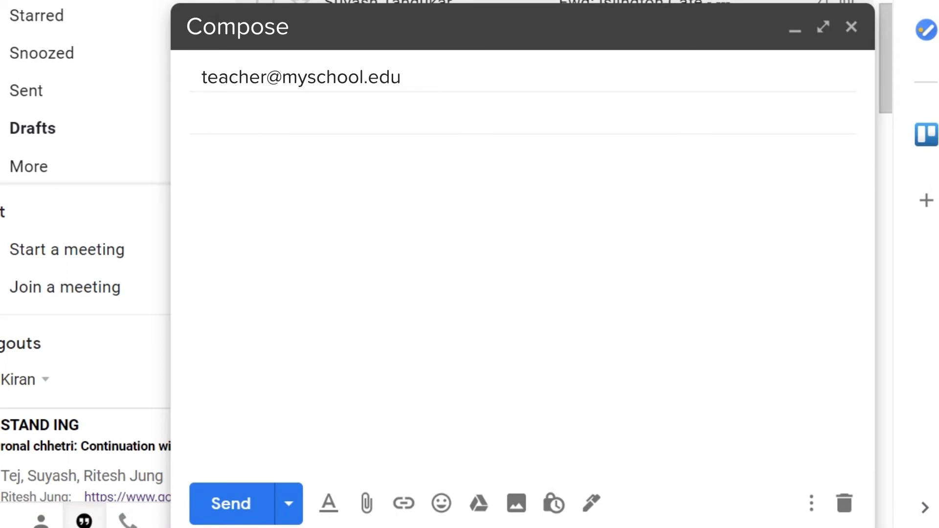
key(Tab)
text(Please, help me reset my password)
key(Tab)
text(Dear Sir,)
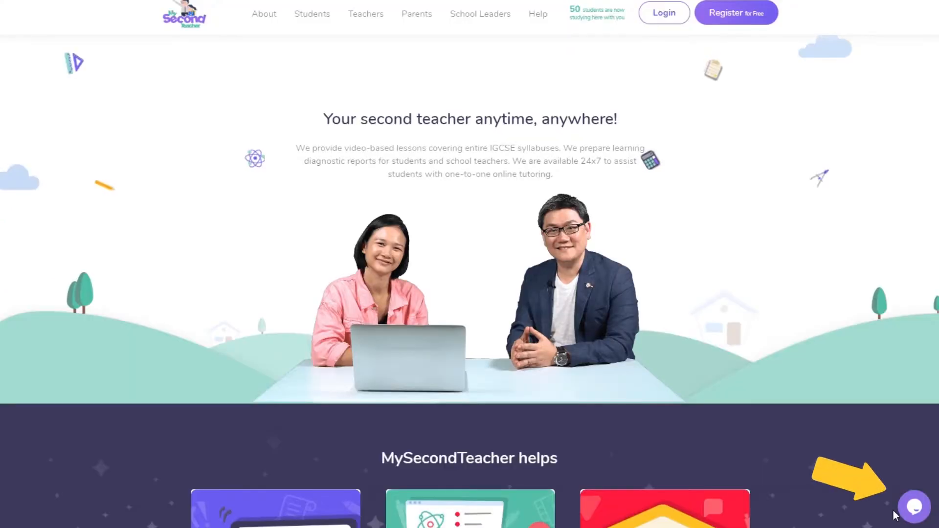
Step: In the site's support chat, send 'Hi there,' and start typing a password-reset request
click(914, 506)
text(Hi there,)
key(Return)
text(Can you)
key(BackSpace)
key(BackSpace)
text(ou help me reset my passw)
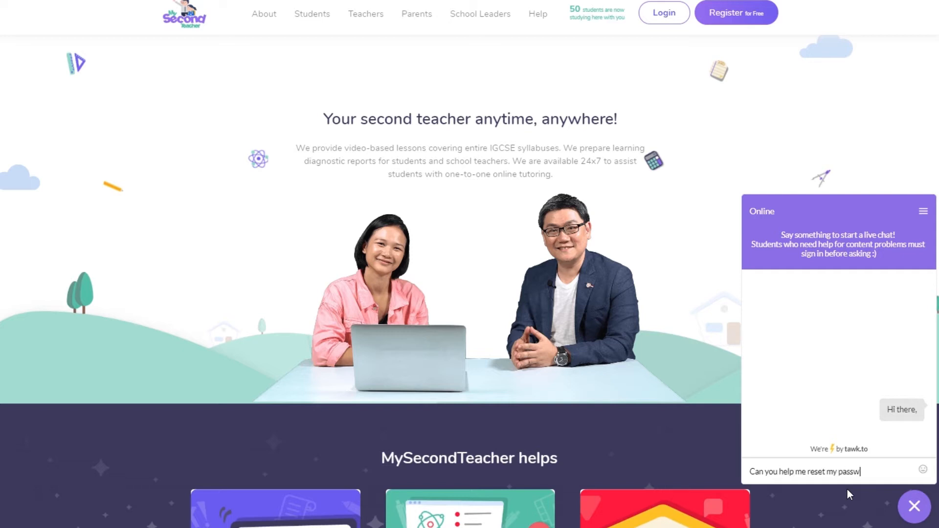
text(ord please)
Step: Send the reset request to support, then sign in with the account password
key(Return)
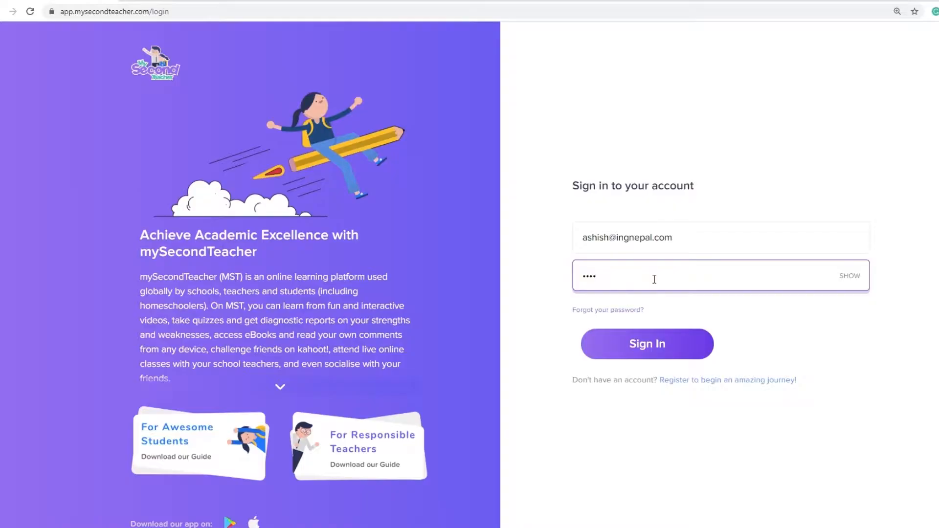
text(•••••)
key(Return)
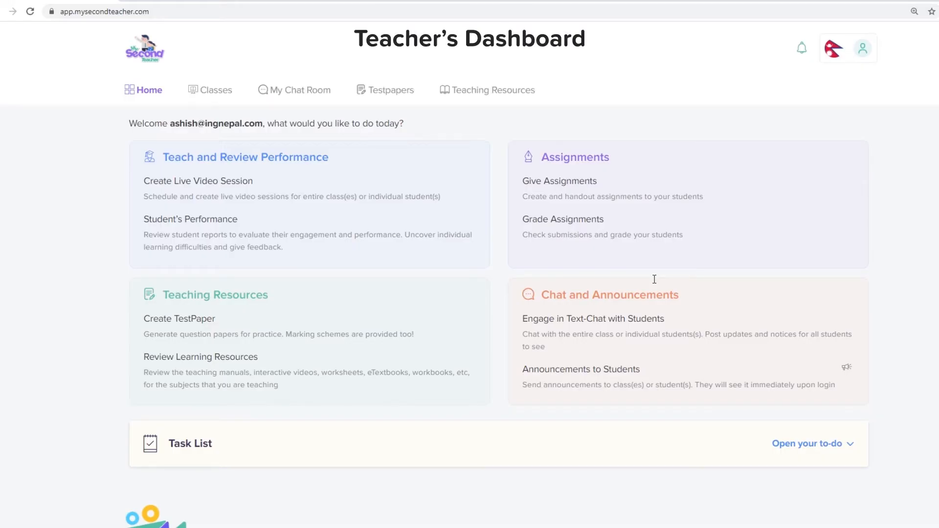
Step: Scroll down through the Teacher's Dashboard cards and back up
scroll(289, 307, down, 1)
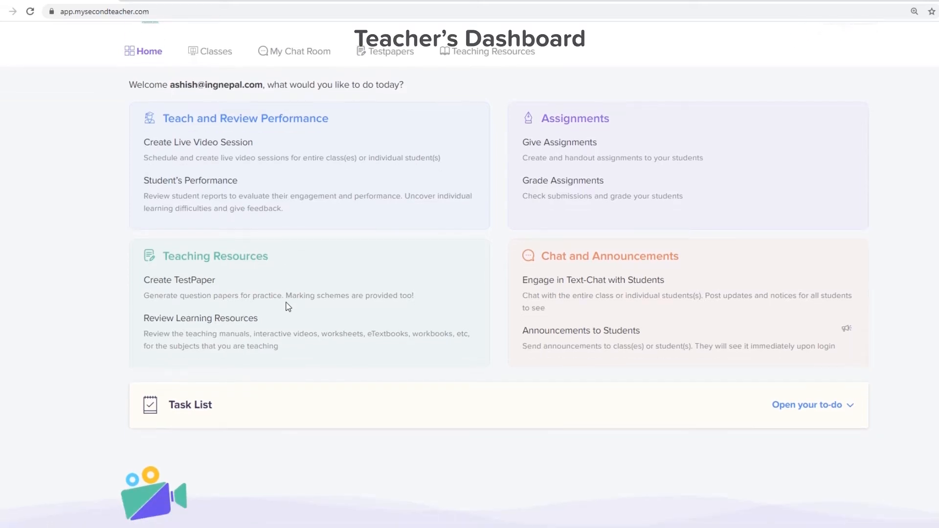
scroll(288, 306, up, 1)
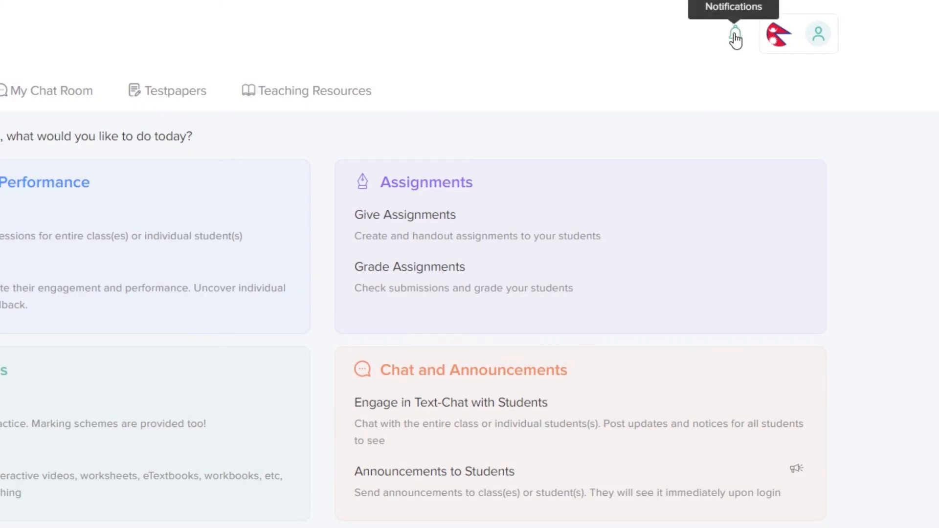
Step: Check the empty notifications panel, then open My Profile from the avatar menu
click(735, 39)
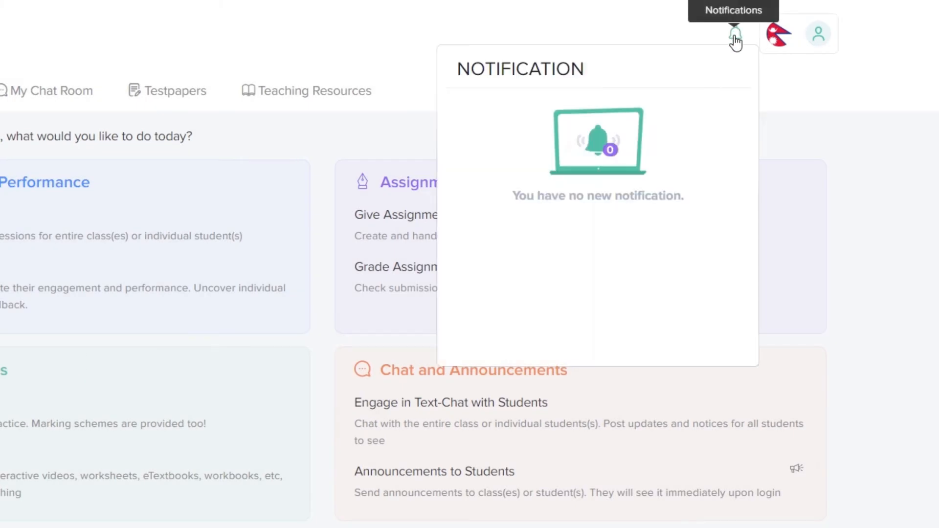
click(734, 39)
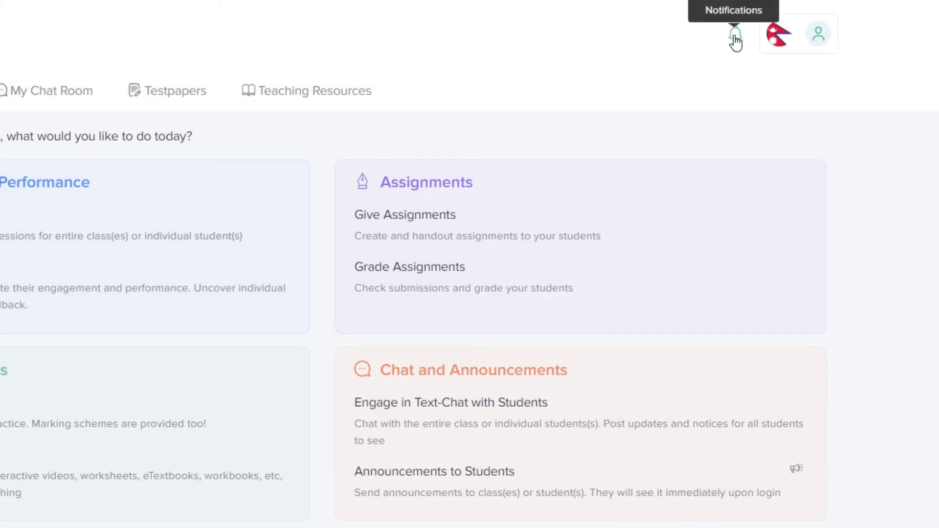
click(818, 35)
click(654, 242)
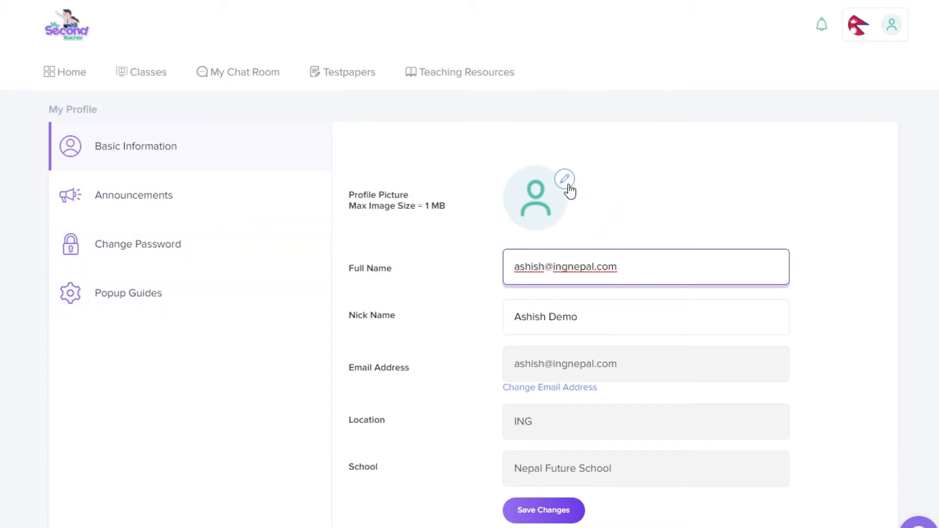
Step: Return to the teacher Home dashboard via the top Home tab
click(67, 29)
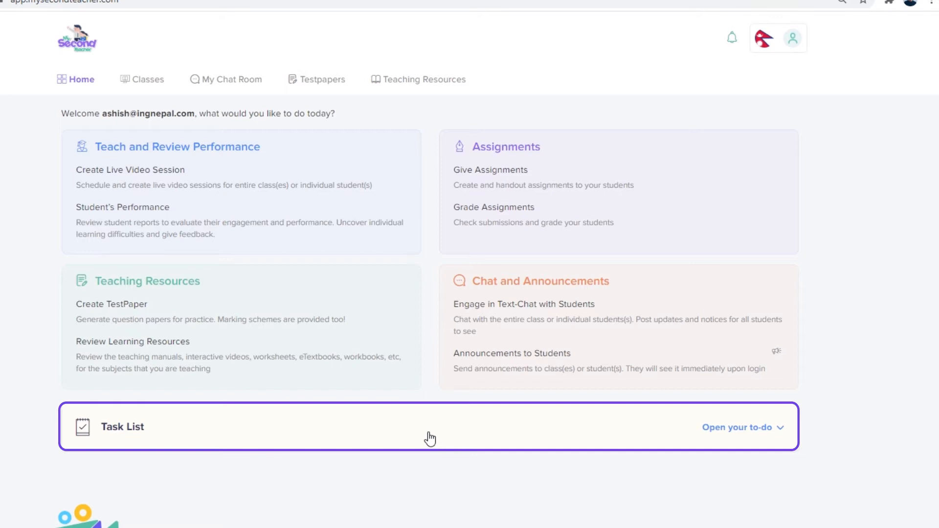
Step: Show tomorrow's Grade 3 Maths class in the expanded task list, then greet support chat with 'Hi there,'
click(429, 433)
scroll(428, 439, down, 3)
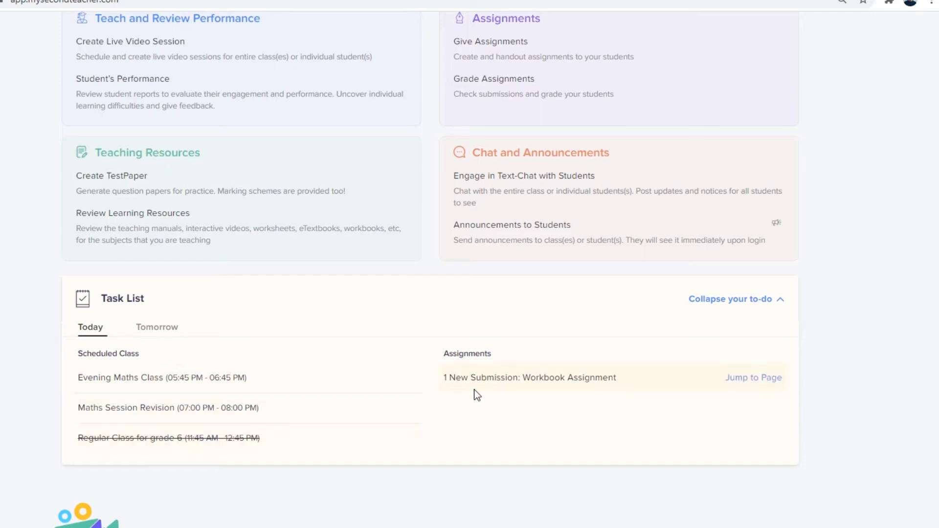
click(153, 329)
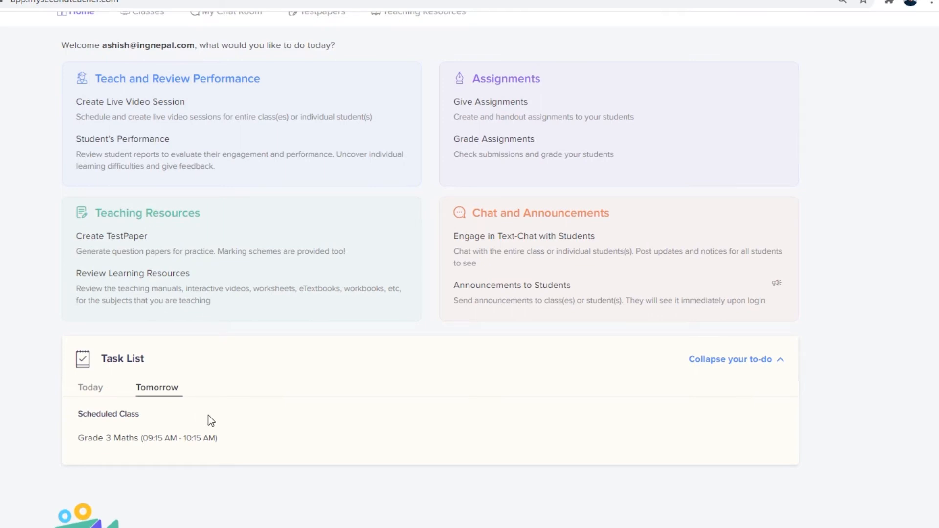
click(910, 504)
text(Hi there,)
Step: Send support 'Hi there' and 'I need some help', then start explaining the class-creation problem
key(Return)
text(I need some help)
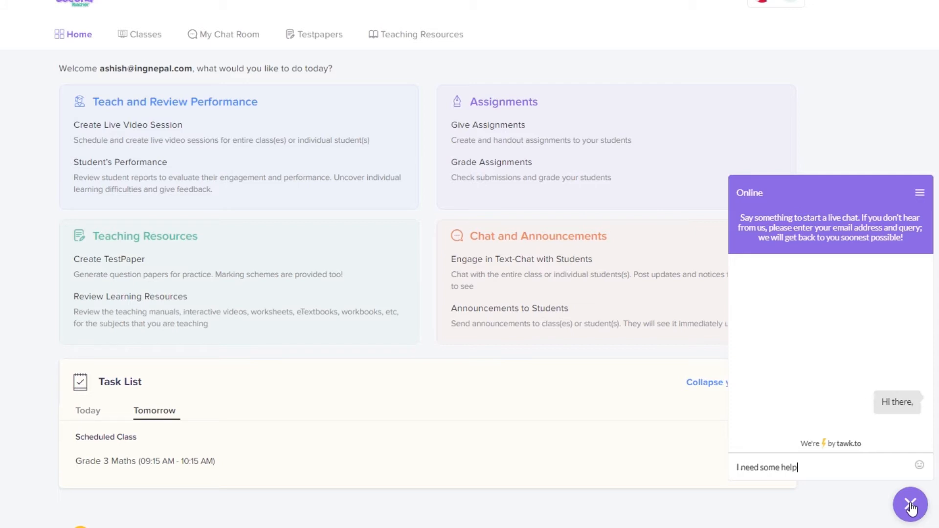
key(Return)
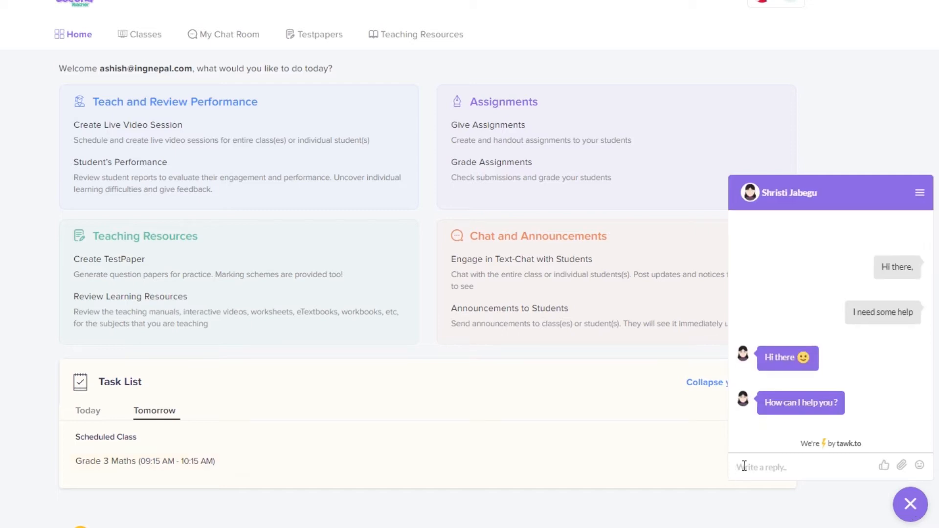
text(Well, I was trying to create a new class but)
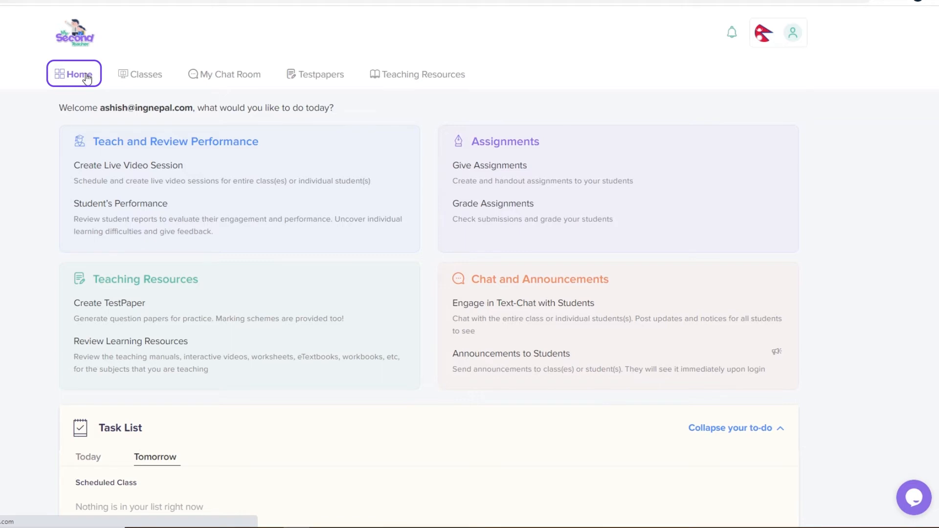
Step: View the Nepal_Physics class and its chat rooms, then open the generated testpapers list
click(149, 77)
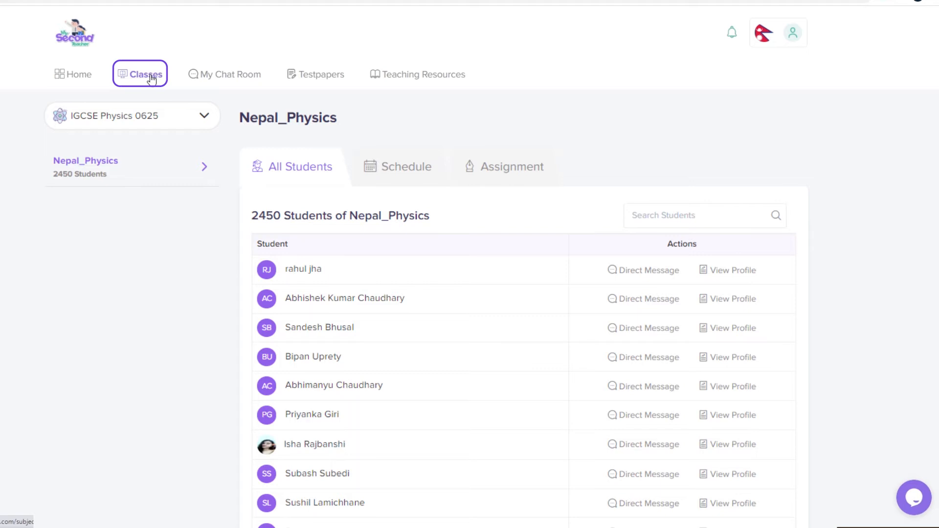
click(228, 79)
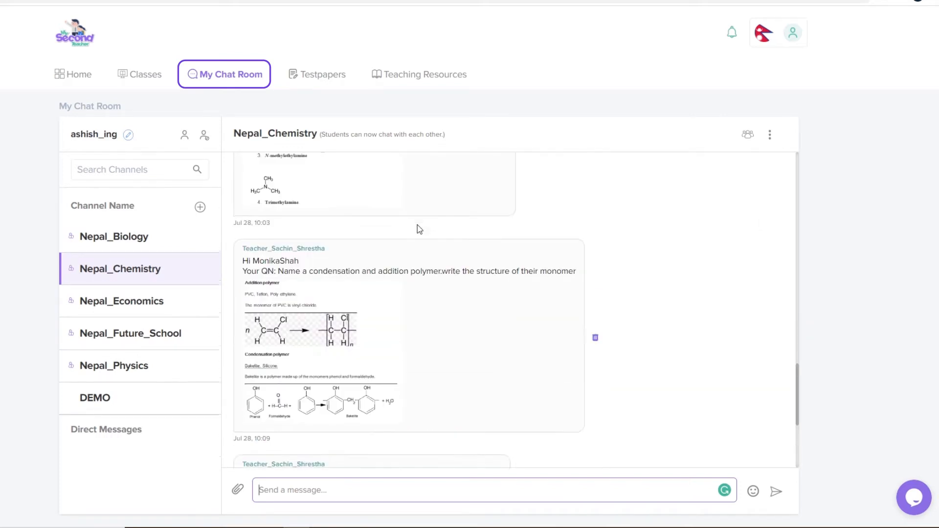
scroll(422, 234, up, 5)
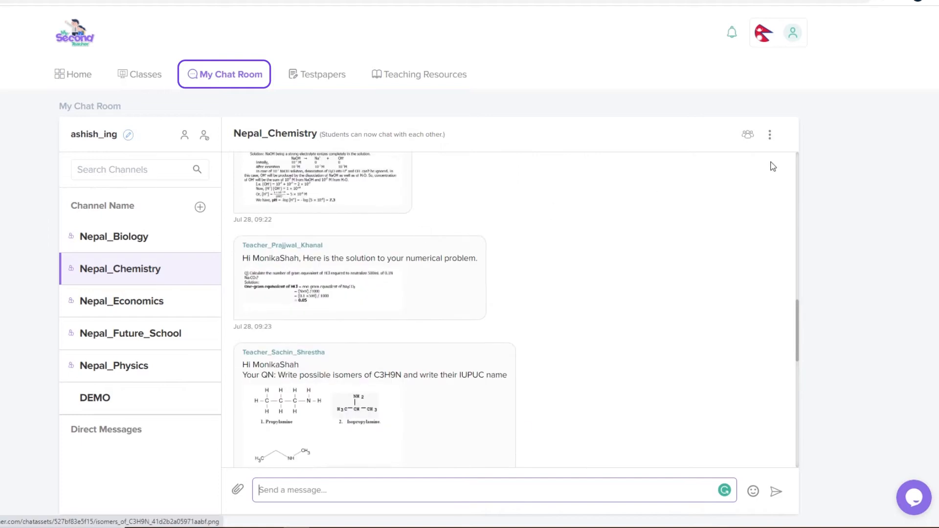
click(318, 78)
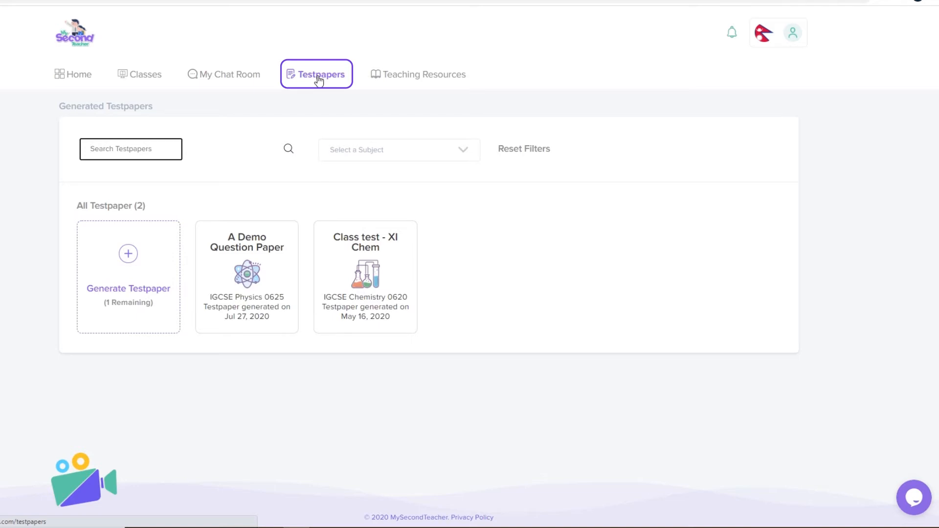
Step: Browse the Teaching Resources library, scrolling through its interactive videos and eBooks
click(409, 81)
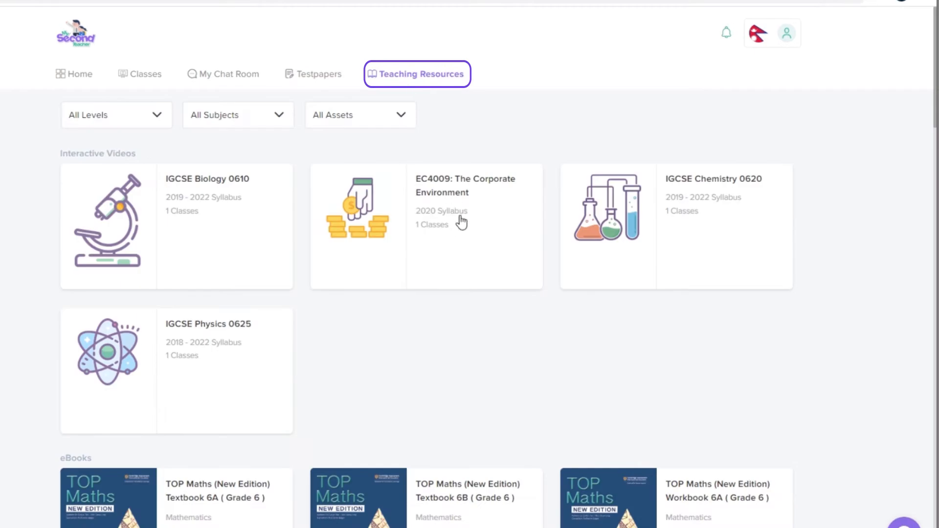
scroll(460, 218, down, 10)
scroll(464, 240, down, 17)
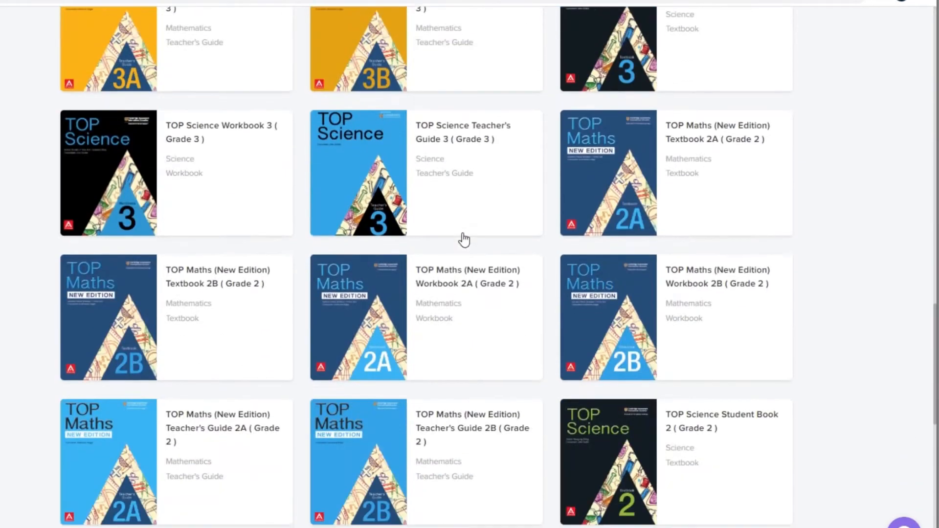
scroll(464, 239, down, 12)
scroll(464, 240, down, 2)
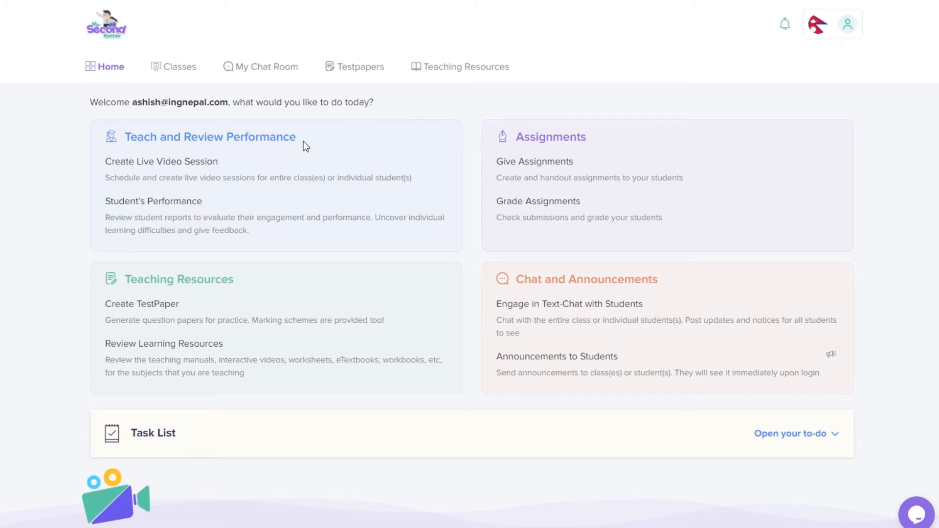
Step: Begin a live video session set to 'Session for entire class(es)' with Nepal_Physics selected
click(196, 175)
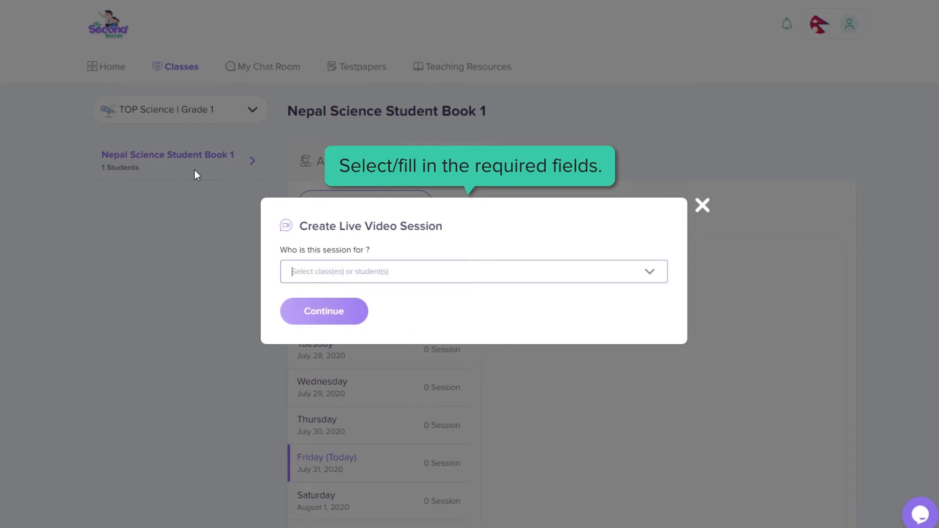
click(453, 272)
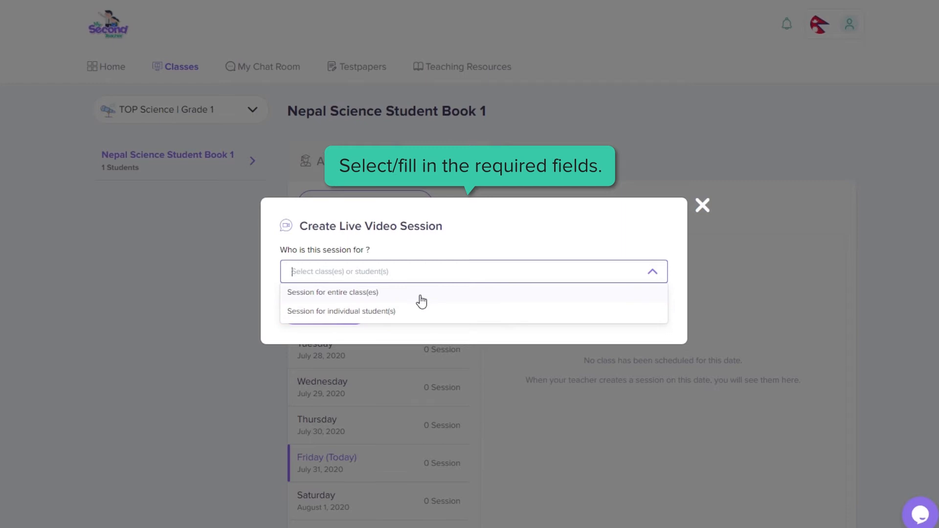
click(421, 295)
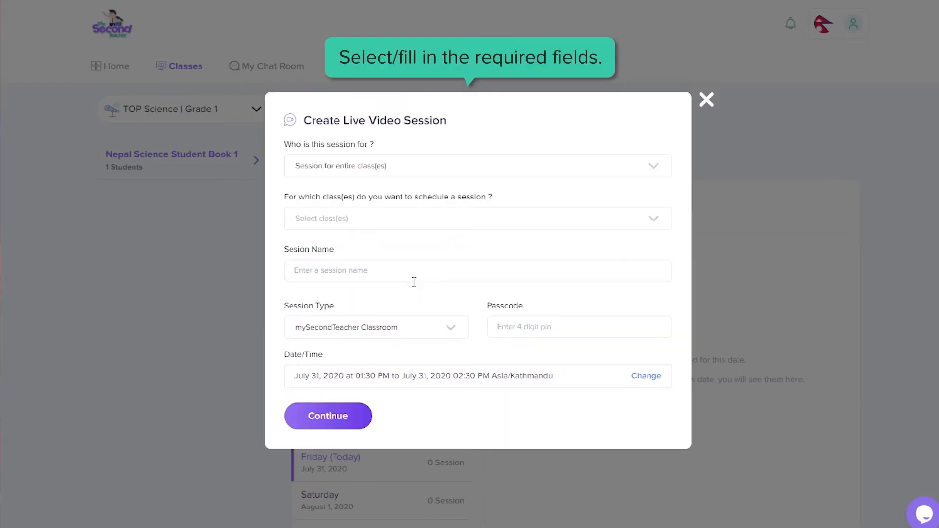
click(405, 226)
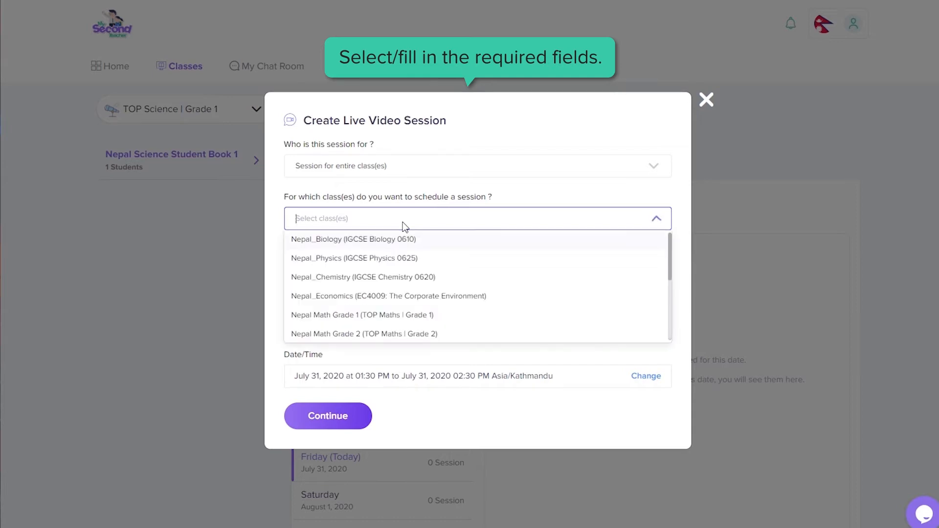
click(389, 257)
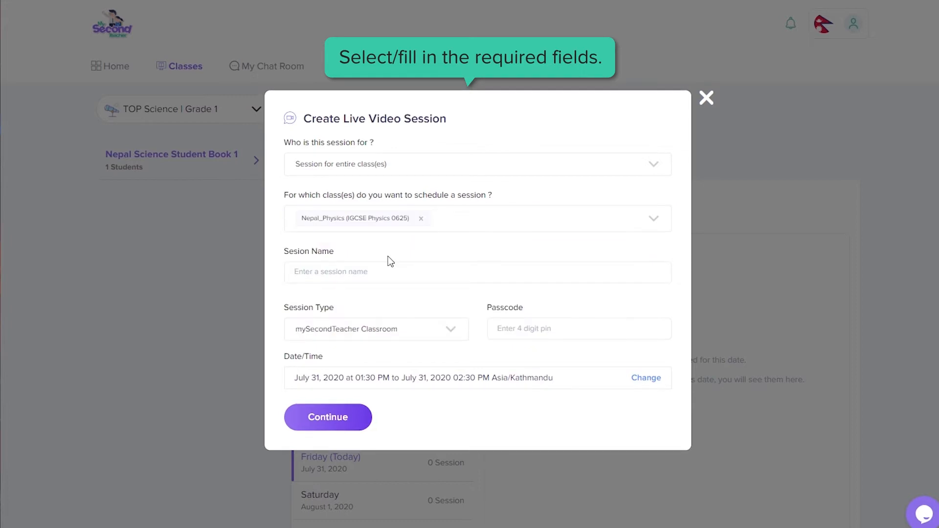
click(392, 268)
text(Morning Class)
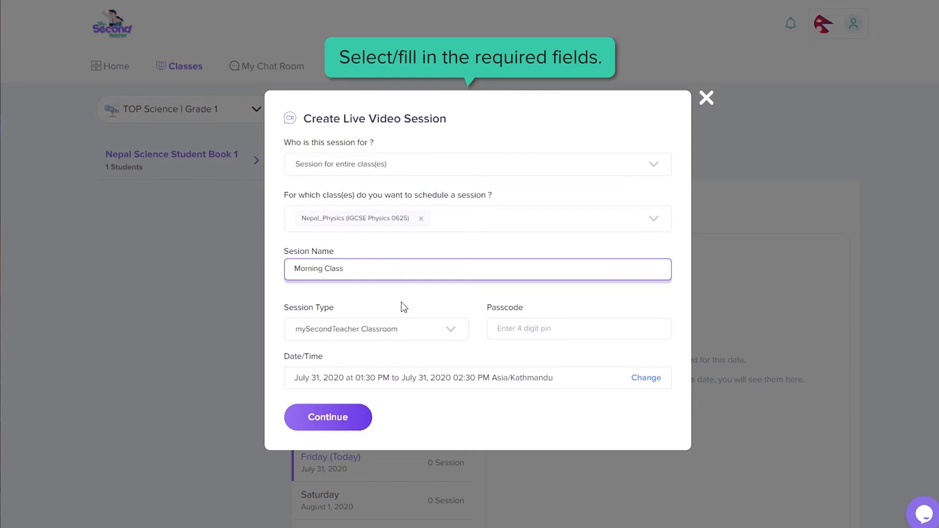
click(448, 336)
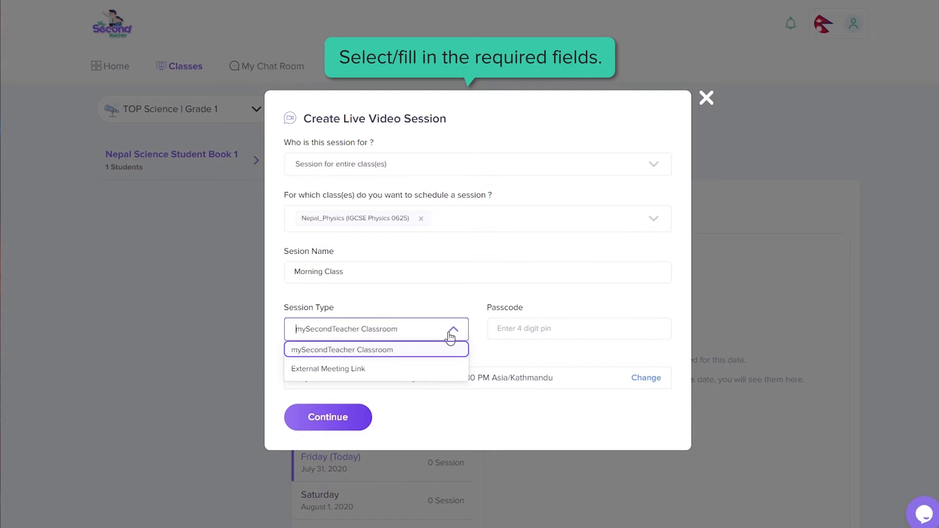
key(Down)
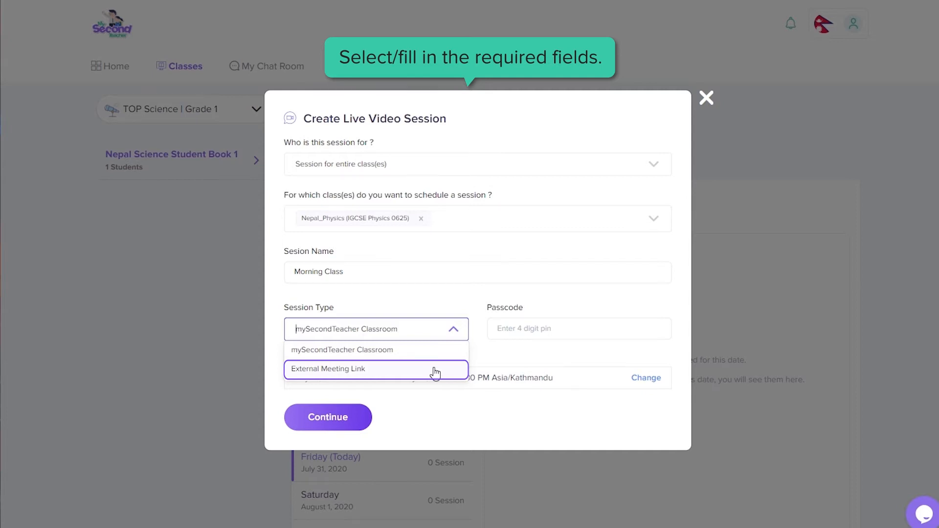
key(Up)
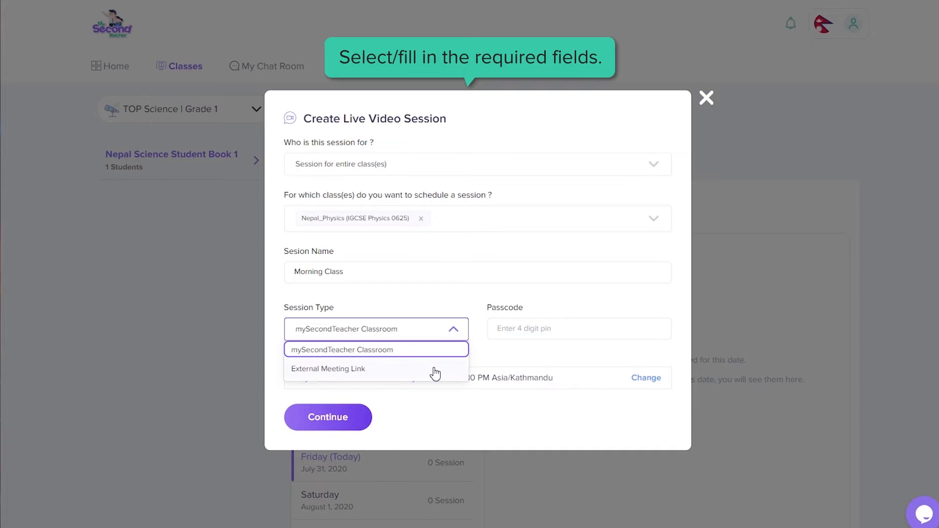
click(430, 352)
click(520, 328)
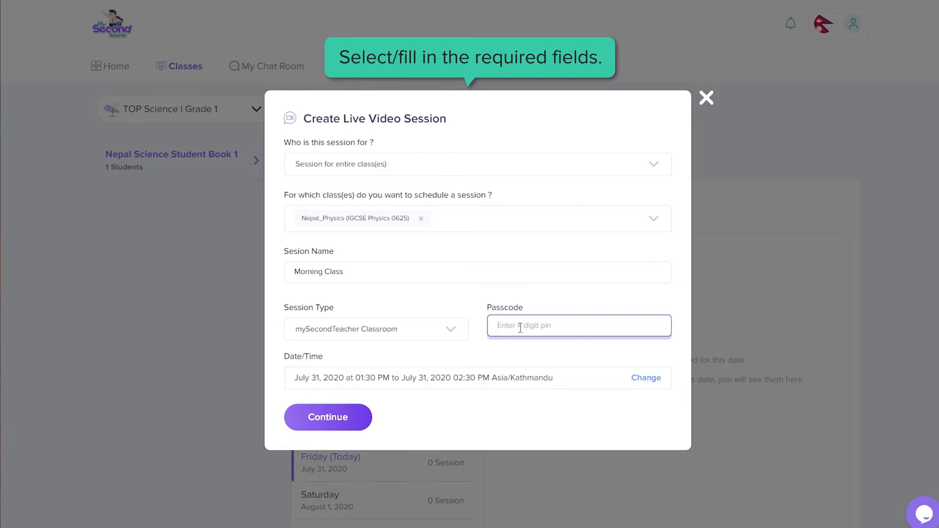
text(1234)
Step: Change the session type to External Meeting Link and paste in the meeting link
click(450, 332)
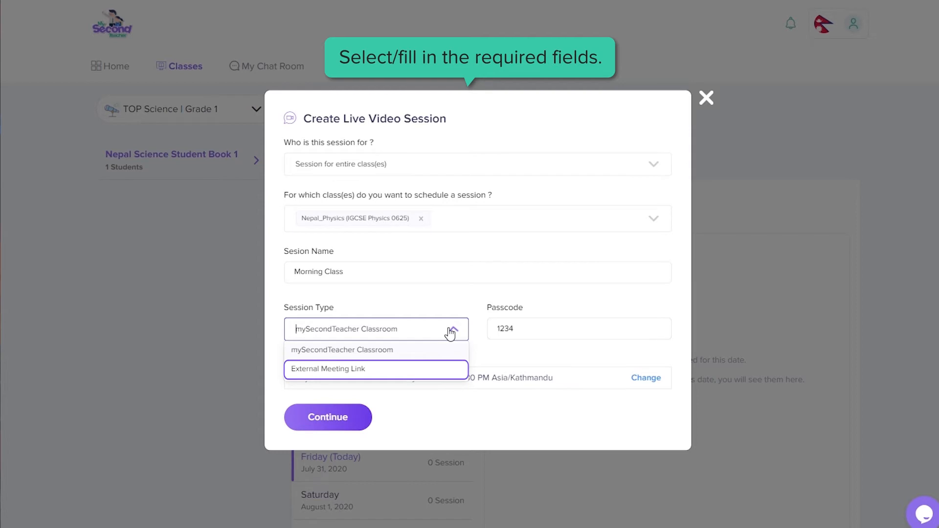
click(390, 373)
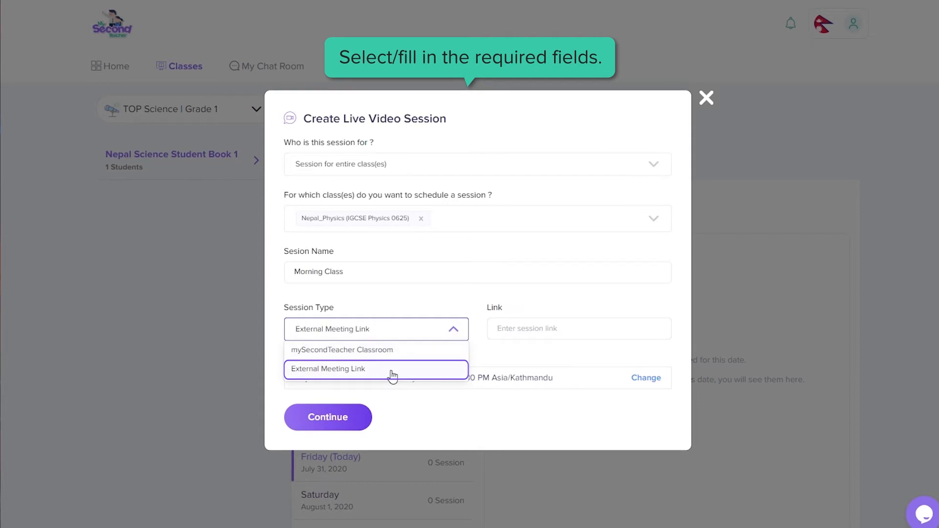
click(526, 330)
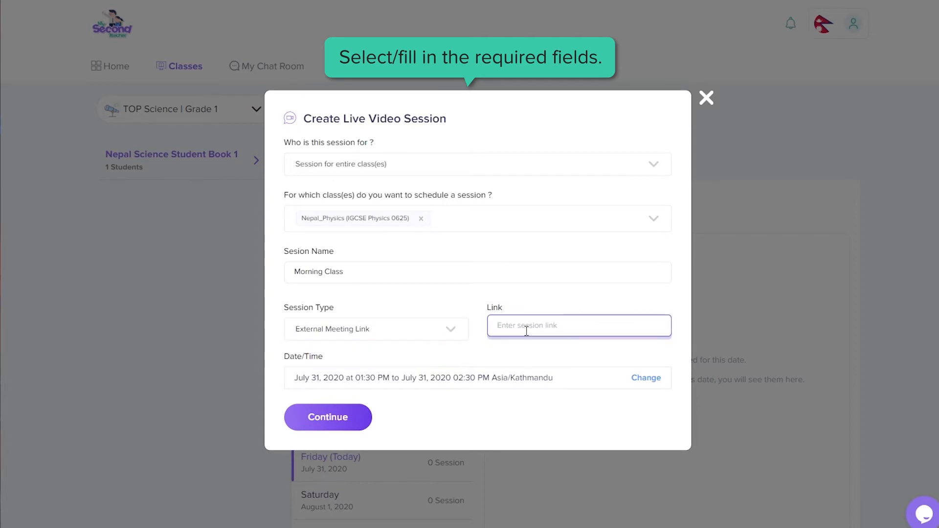
text(/meetings-chat/icon-unparalleled_c9527b9)
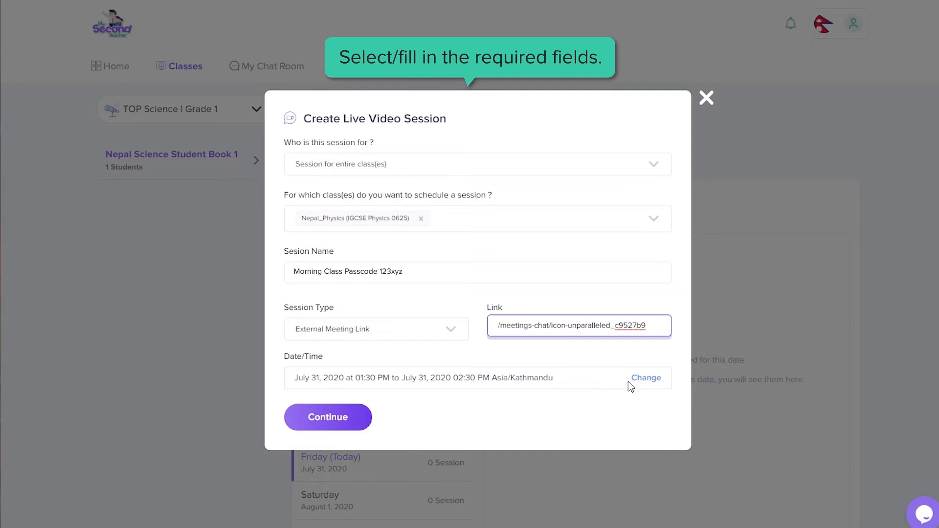
Step: Set the session to start at 4:15 PM and end at 5:15 PM
click(643, 385)
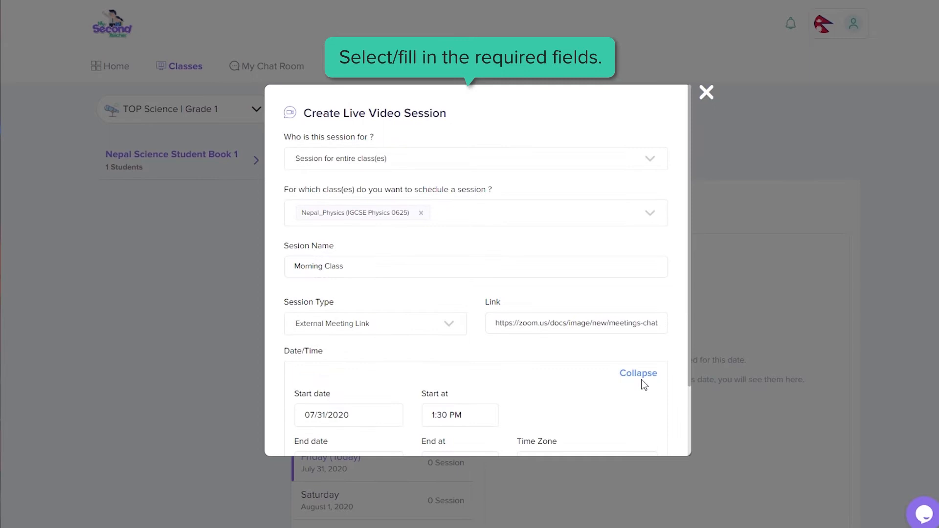
scroll(626, 380, down, 2)
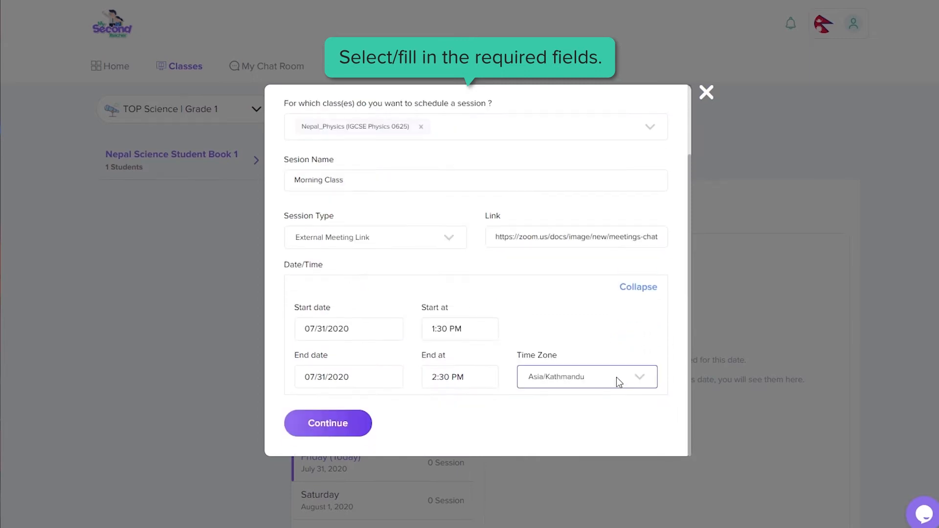
click(464, 333)
scroll(450, 423, down, 6)
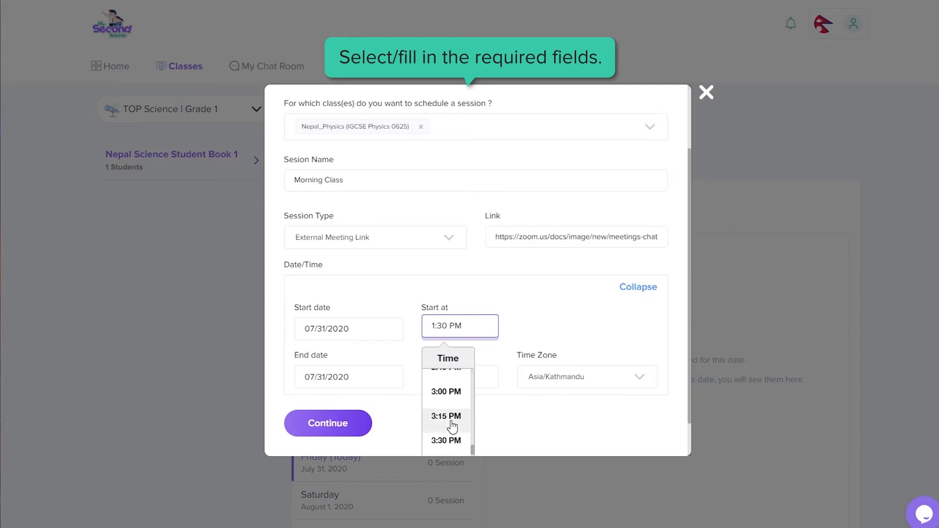
click(442, 394)
click(449, 384)
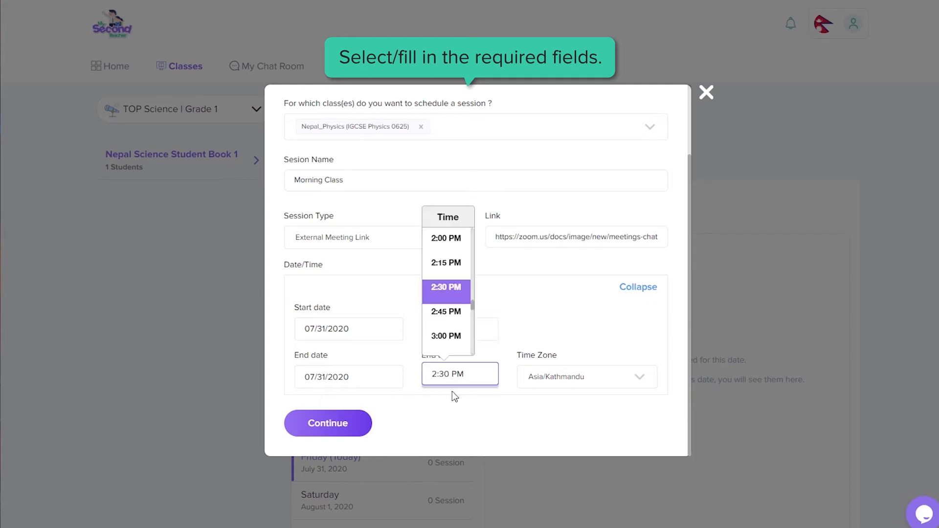
scroll(434, 337, down, 4)
scroll(438, 338, down, 2)
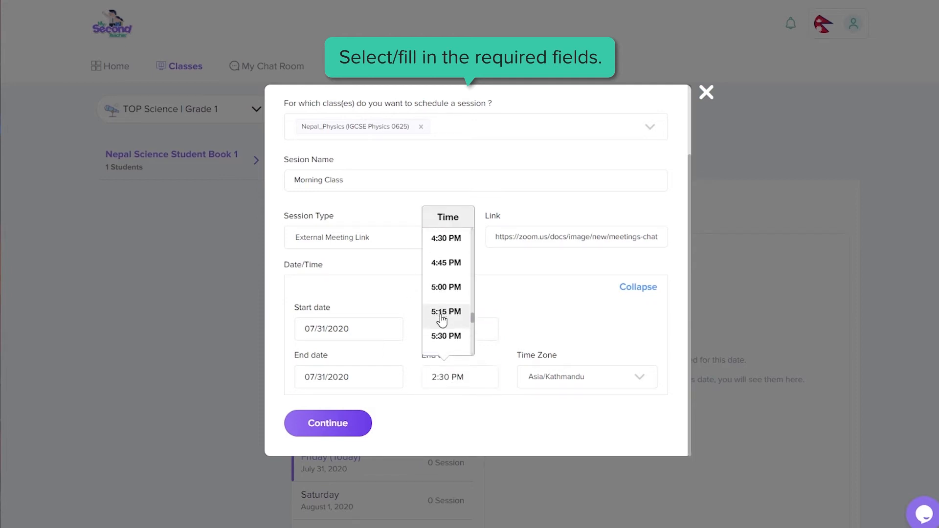
click(440, 317)
Step: Keep the Asia/Kathmandu time zone and submit the session details for review
click(558, 388)
scroll(560, 424, down, 5)
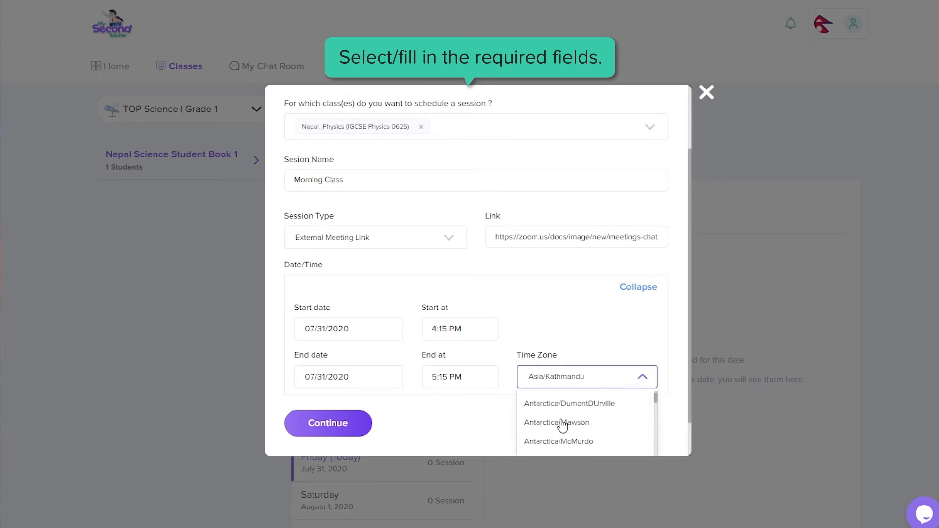
scroll(563, 425, down, 8)
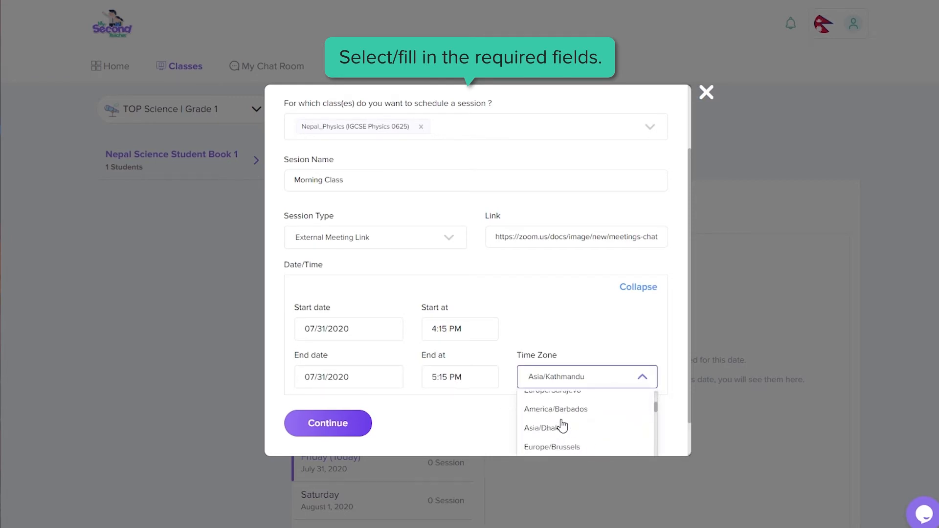
click(466, 421)
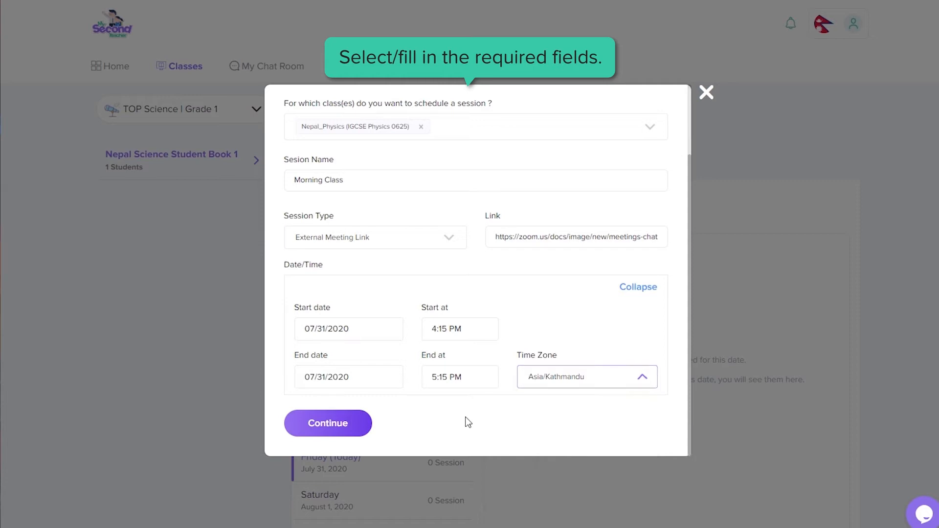
click(341, 423)
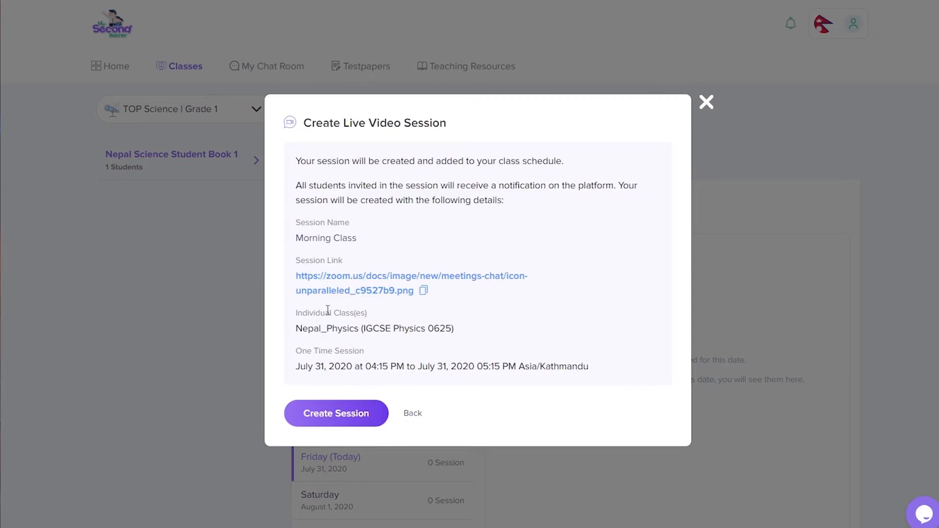
Step: Confirm creation of the Morning Class session and scroll the returned Nepal Science Student Book 1 schedule
click(353, 413)
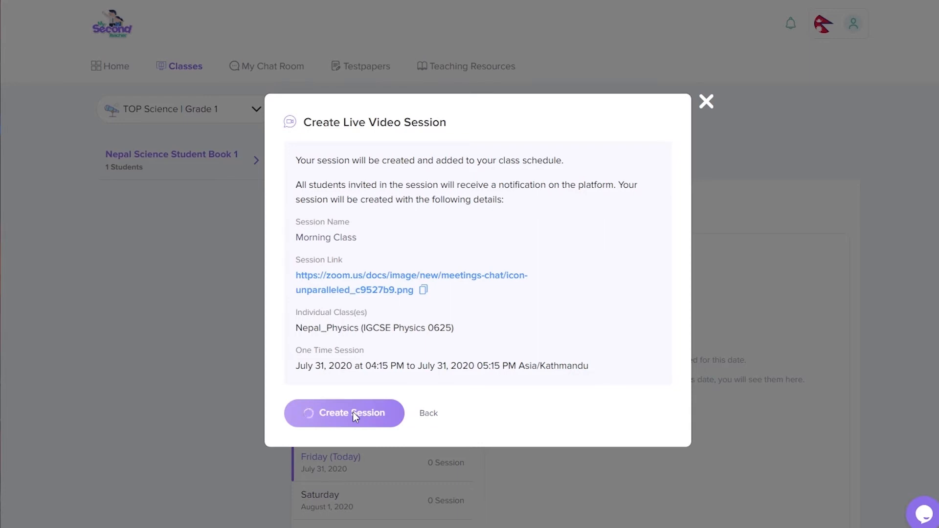
click(430, 417)
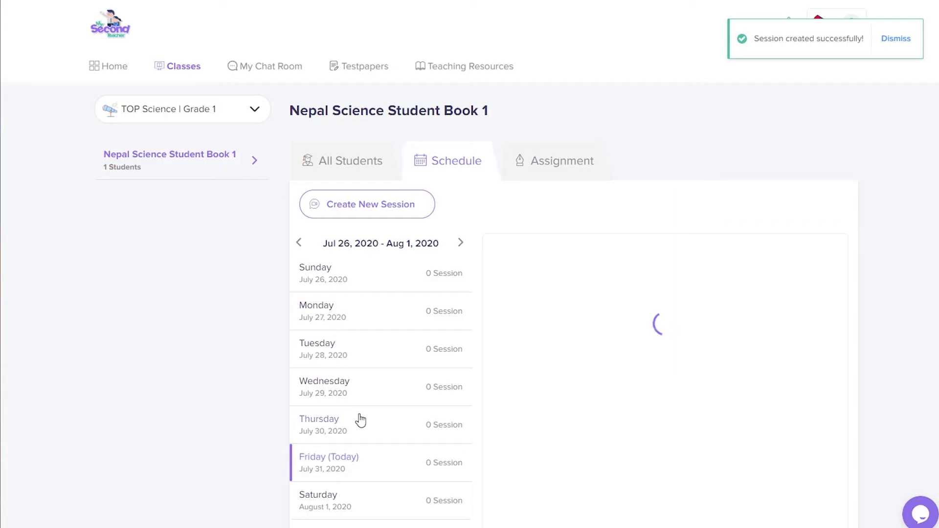
scroll(383, 416, down, 3)
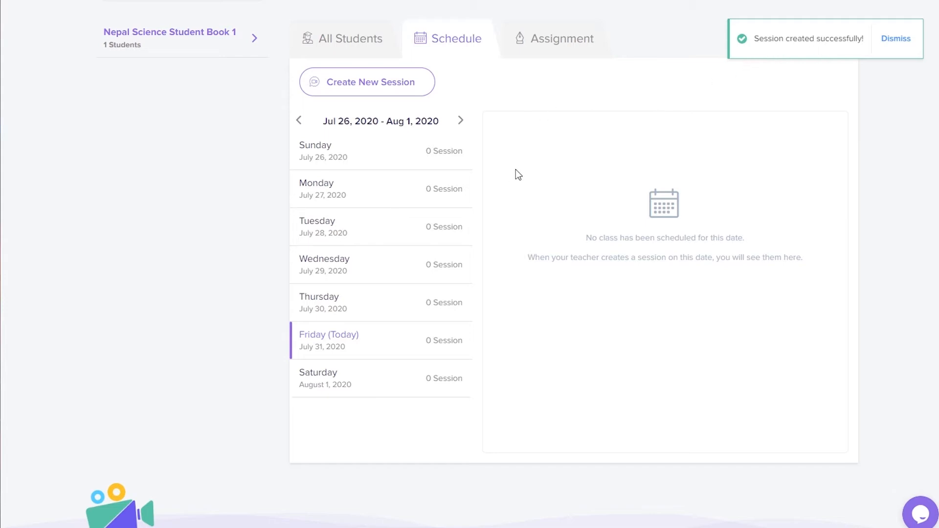
Step: Select IGCSE Physics 0625 from the class dropdown and review Friday's three Nepal_Physics sessions
scroll(518, 174, up, 3)
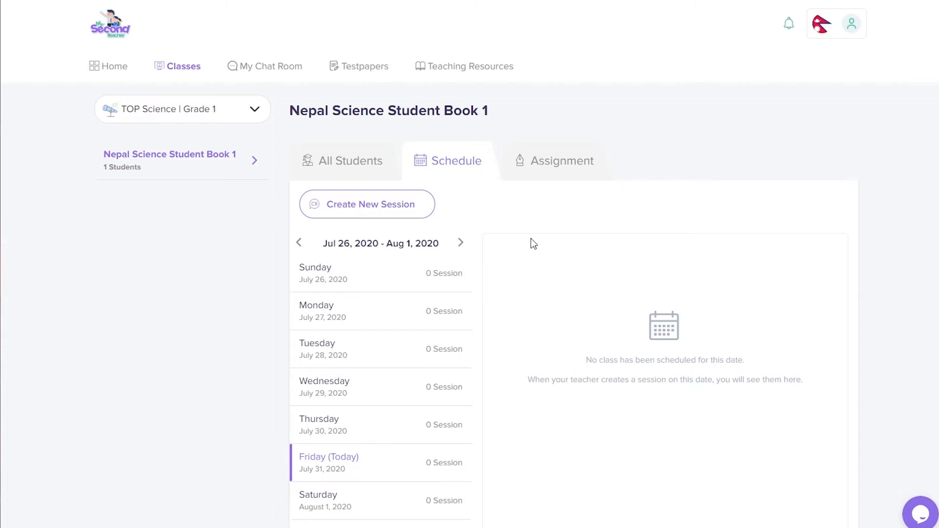
click(253, 112)
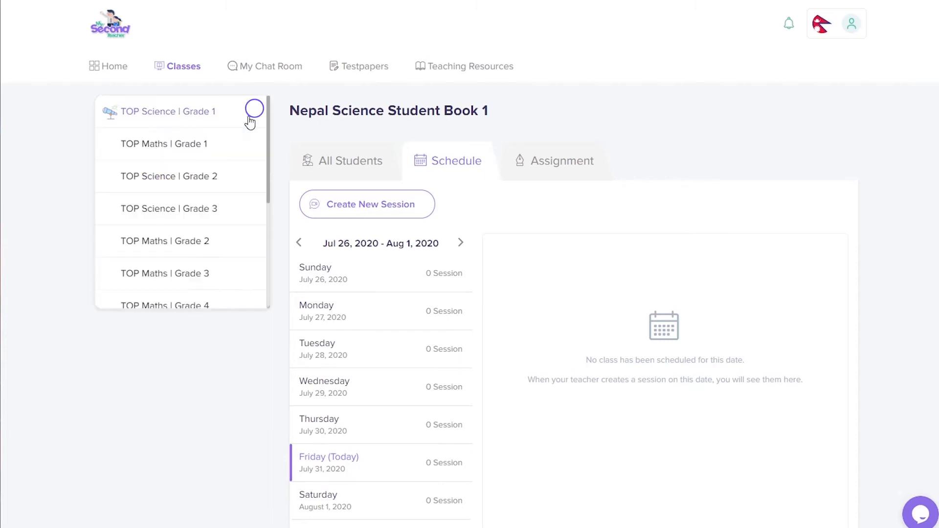
scroll(215, 194, down, 5)
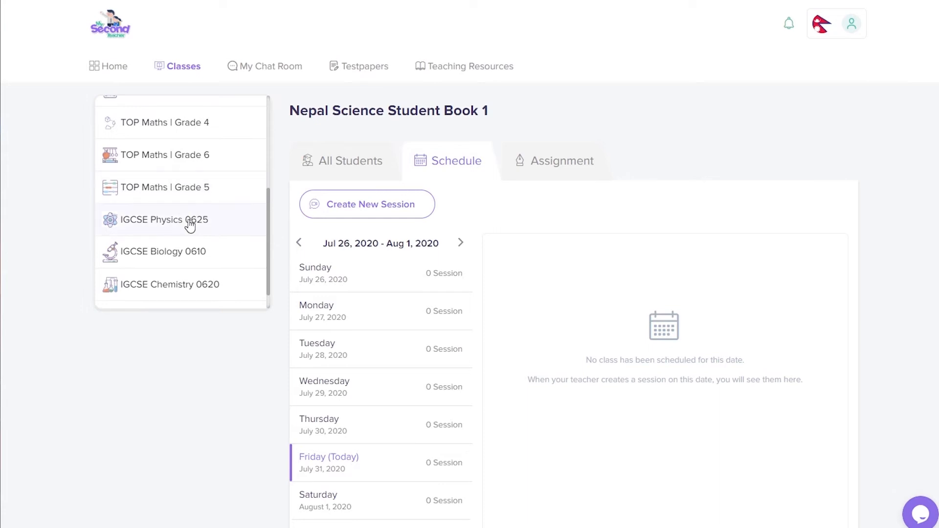
click(192, 223)
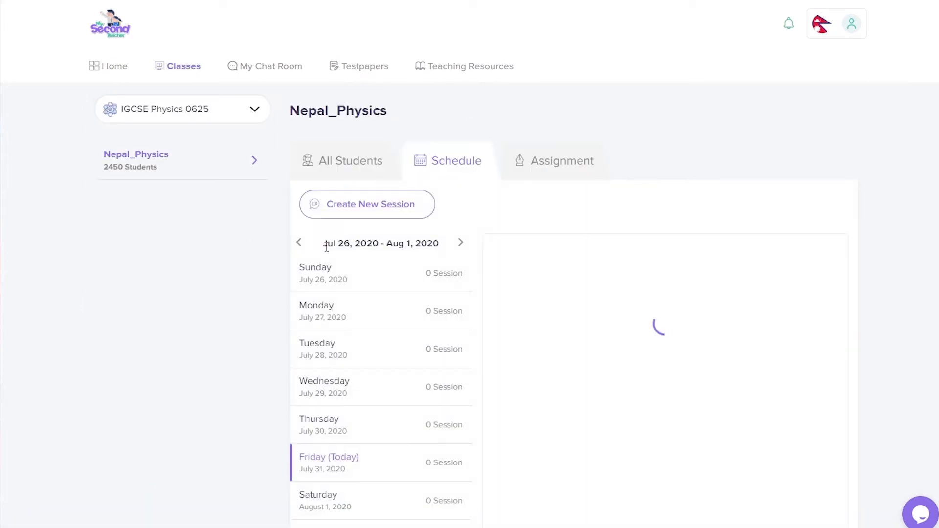
scroll(328, 252, down, 1)
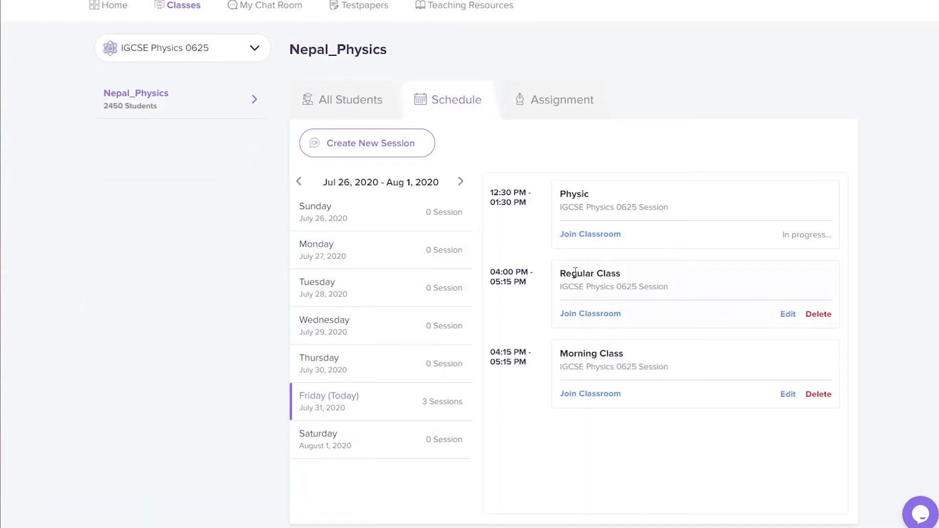
scroll(176, 215, up, 1)
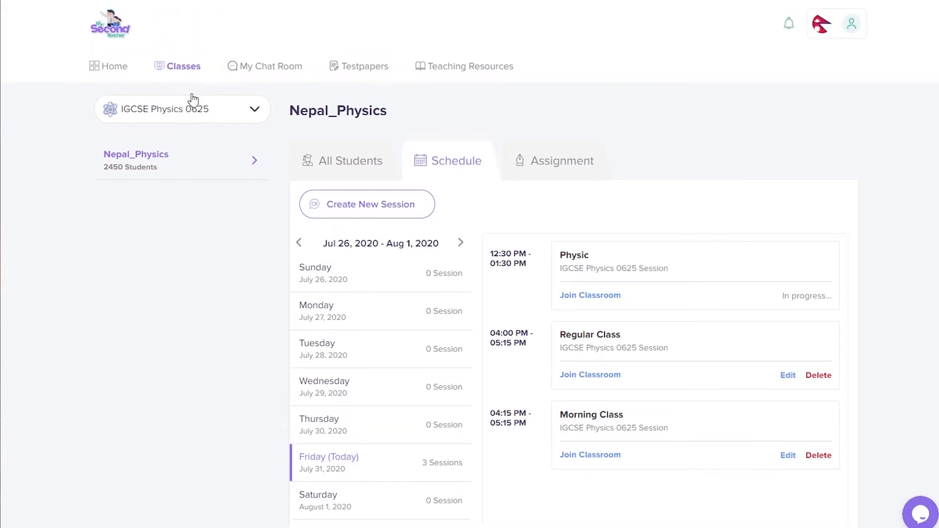
Step: Expand the Home Task List to scan today's classes, then go to the Classes page
click(122, 68)
click(302, 446)
scroll(304, 449, down, 3)
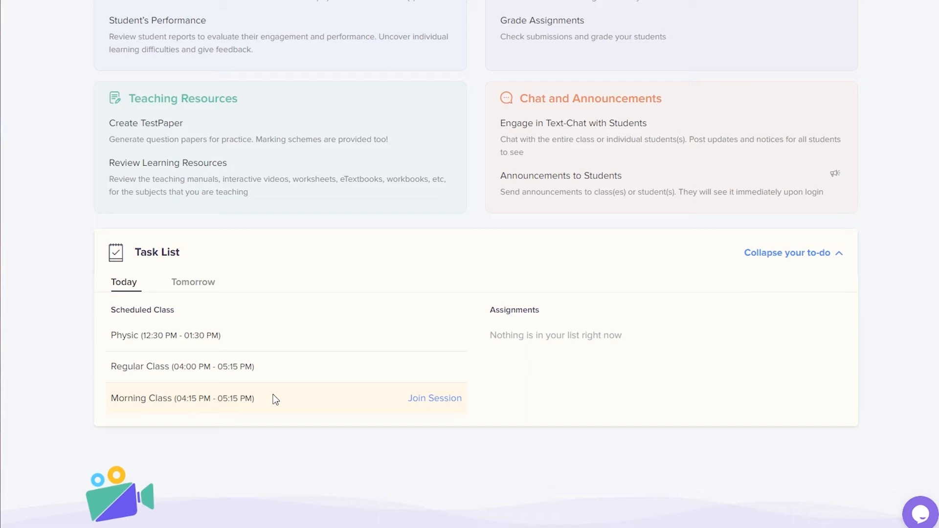
scroll(272, 396, up, 4)
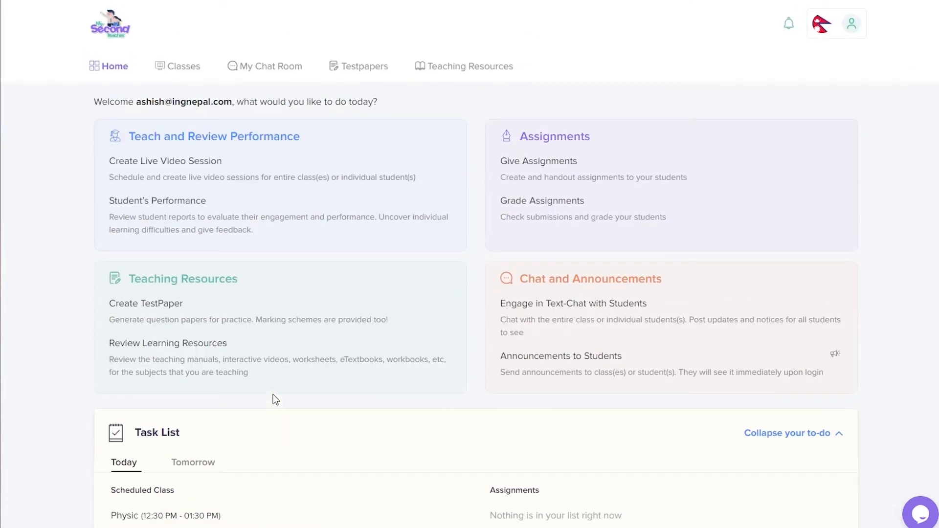
click(195, 74)
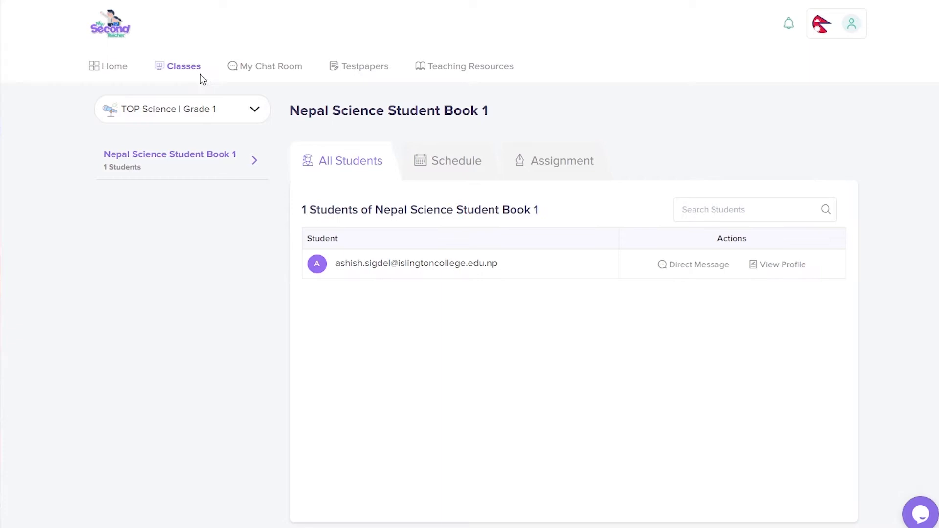
Step: Open the Schedule and Create New Session, then switch to IGCSE Physics 0625 to list Friday's sessions
click(470, 168)
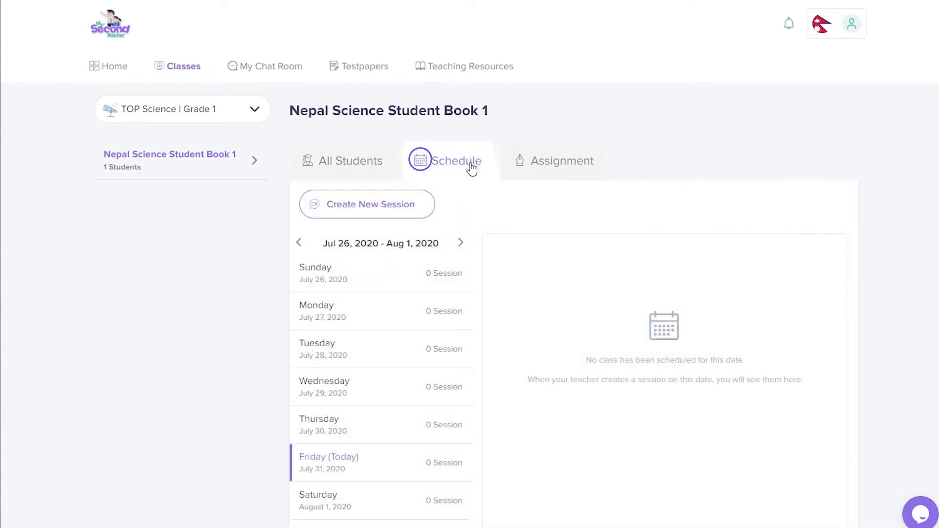
click(392, 211)
click(200, 114)
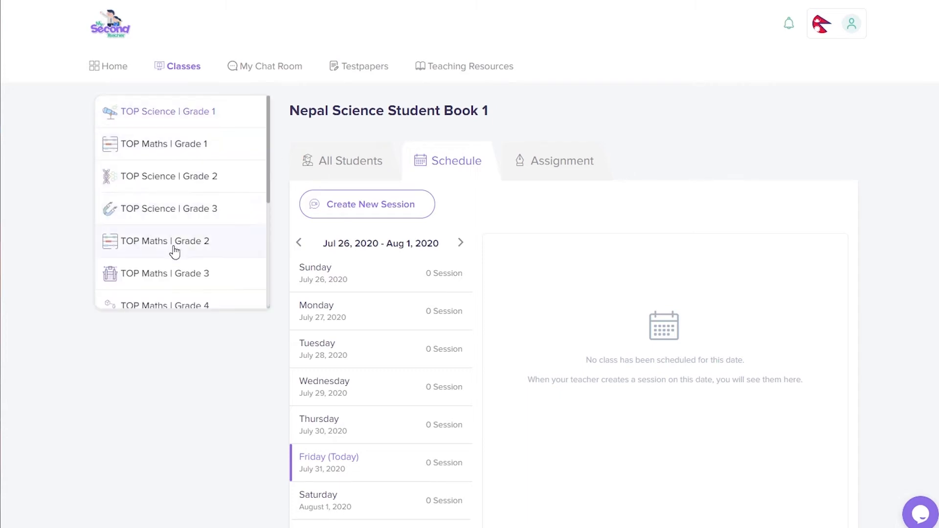
scroll(175, 252, down, 5)
click(175, 224)
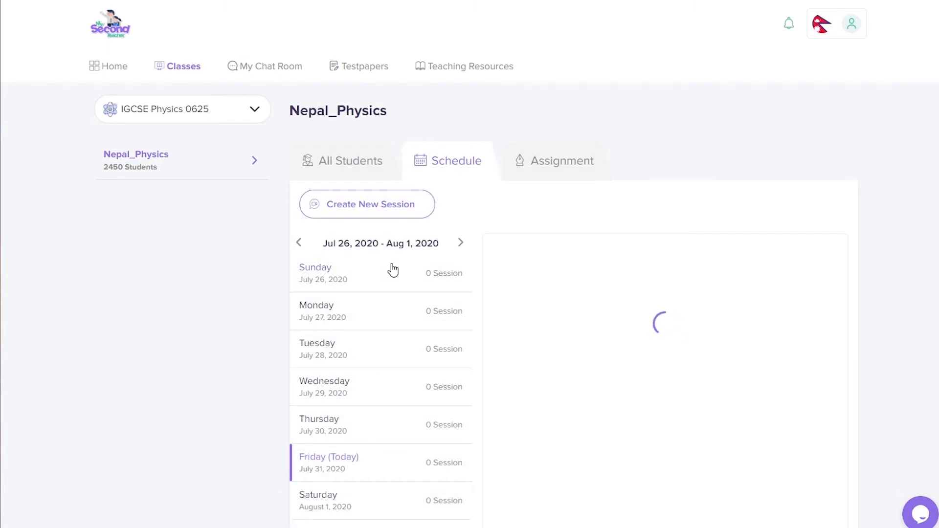
scroll(391, 268, down, 2)
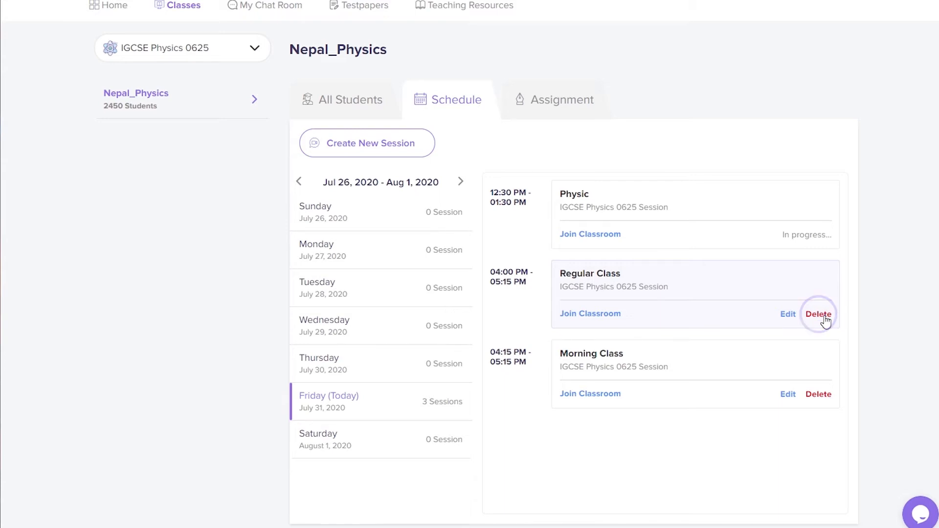
Step: Edit the Regular Class session, append ' for grade 6' to its name, and update it
click(788, 315)
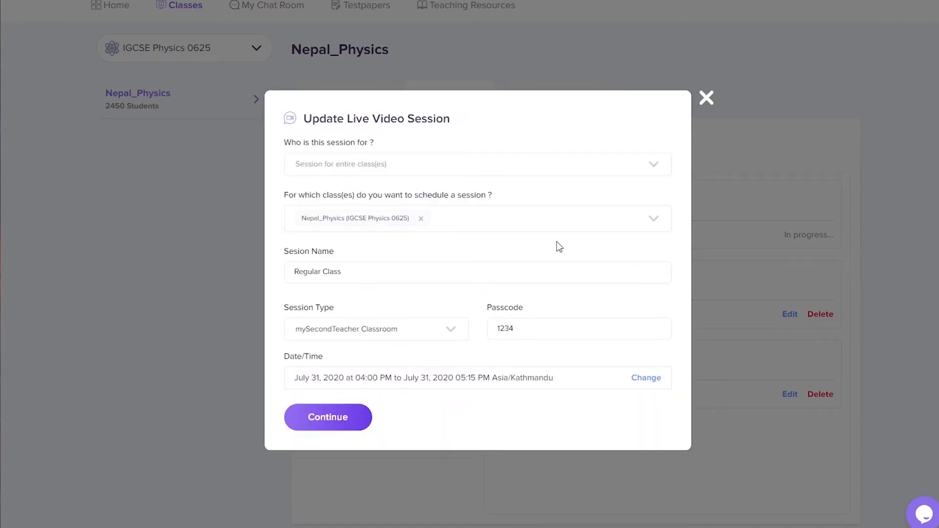
click(344, 270)
text(for grade 6)
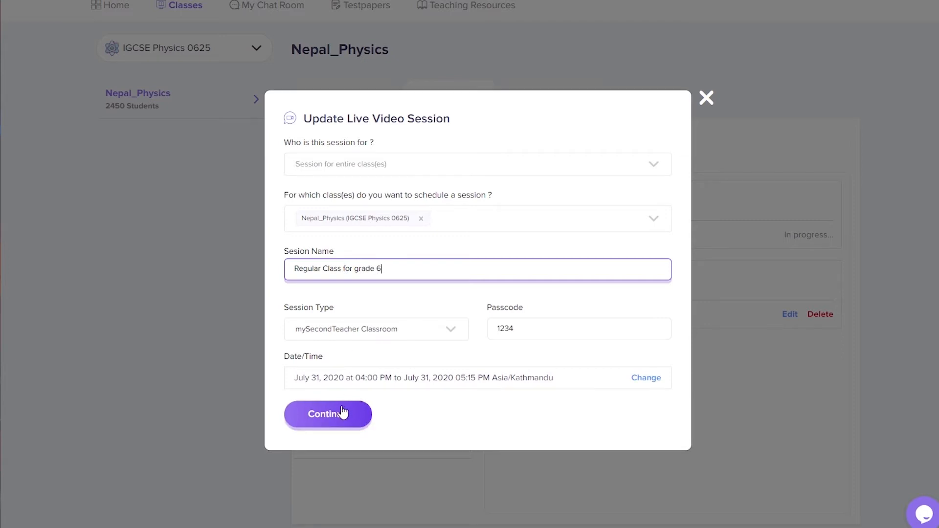
click(343, 412)
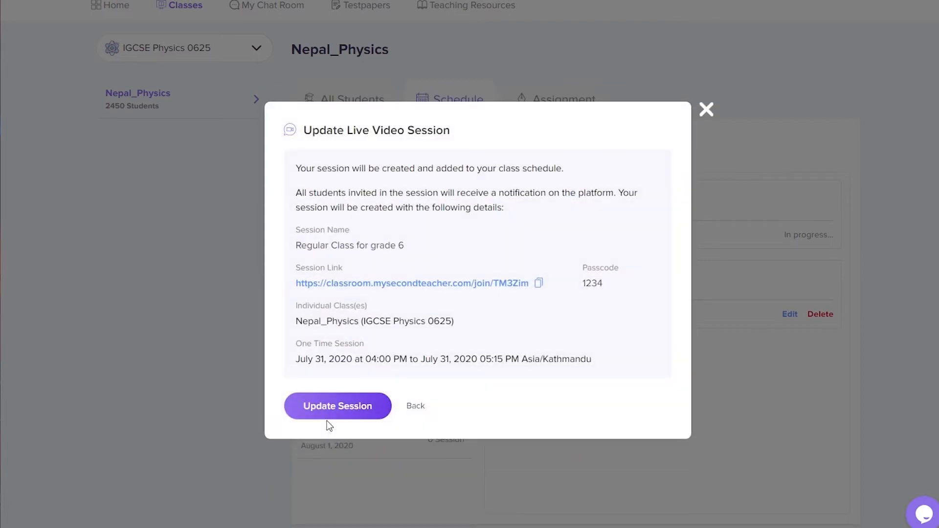
click(334, 408)
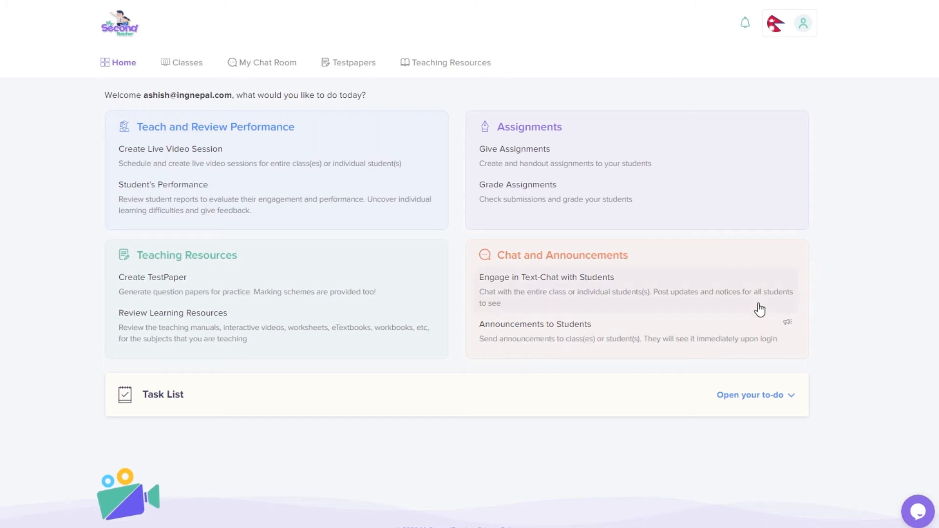
Step: Expand today's task list and join the Maths Session Revision live class
click(475, 408)
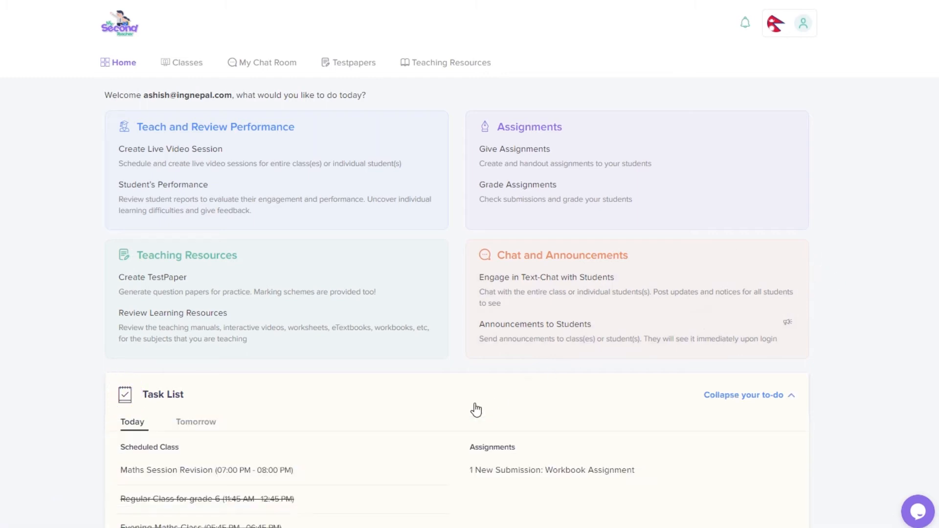
mouse_move(368, 473)
click(409, 472)
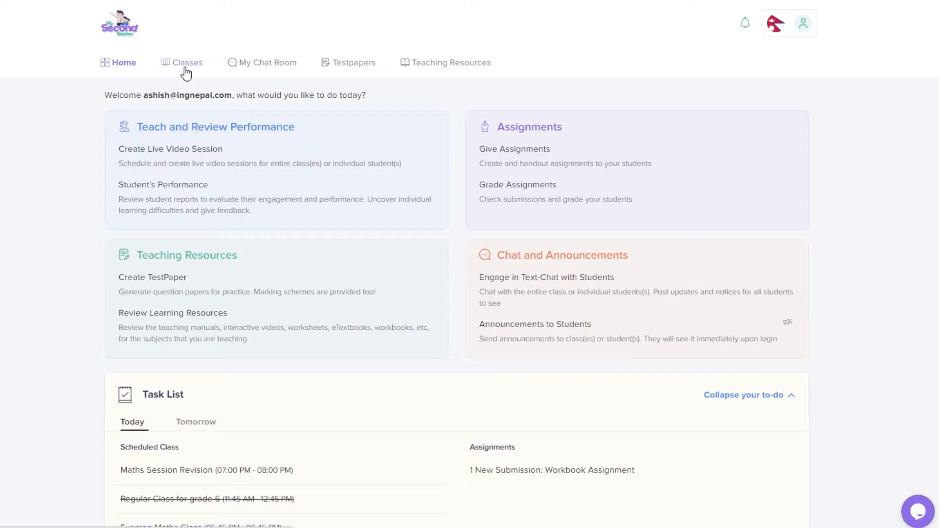
Step: Rejoin the Maths Session Revision classroom and browse the screen-share windows and tabs
click(184, 68)
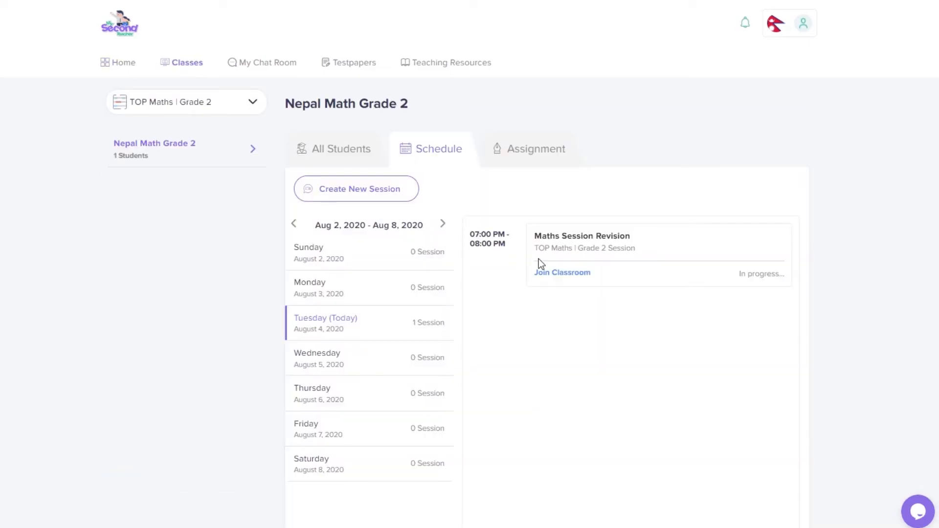
click(580, 276)
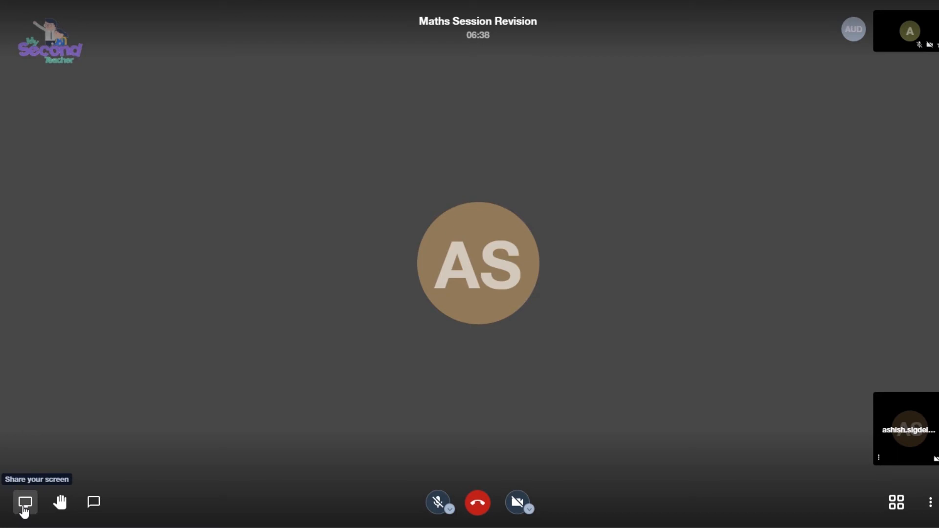
click(24, 511)
click(470, 68)
click(597, 67)
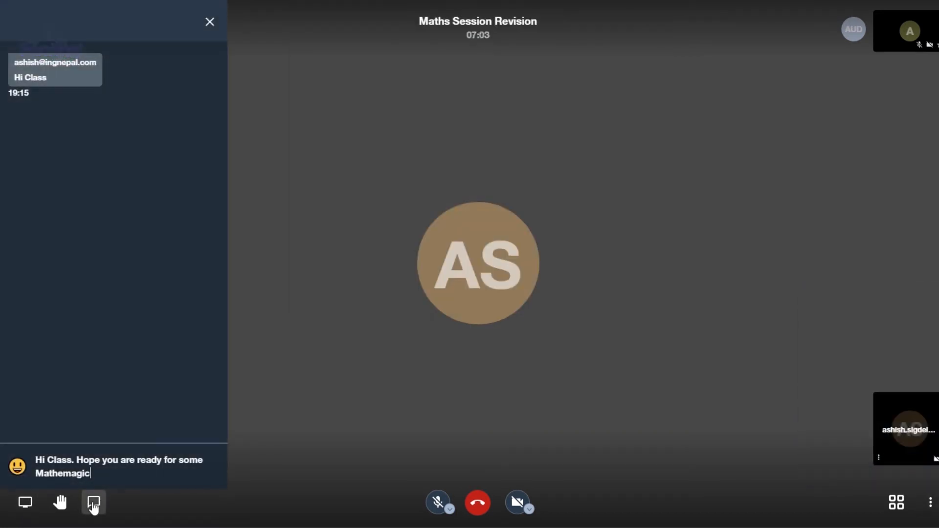
Step: Send a greeting in chat, raise a hand, and mute the other participant
key(Return)
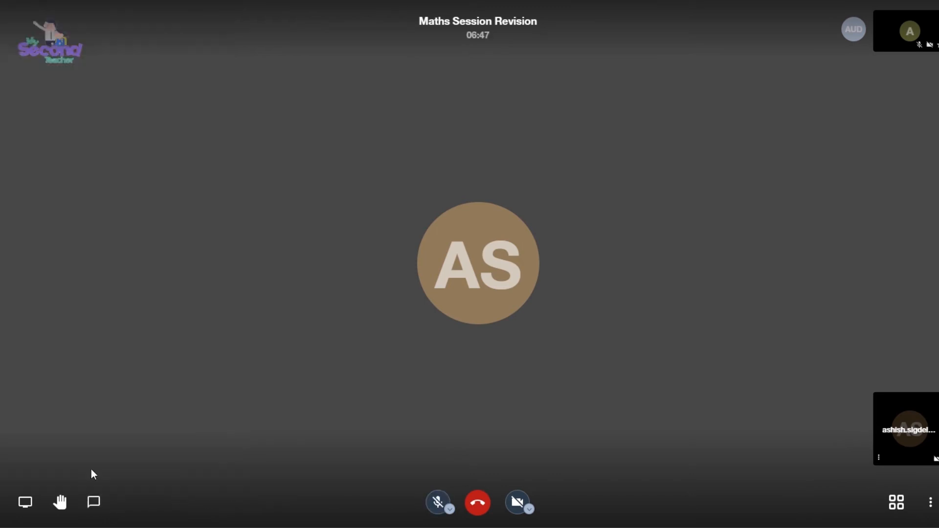
click(61, 502)
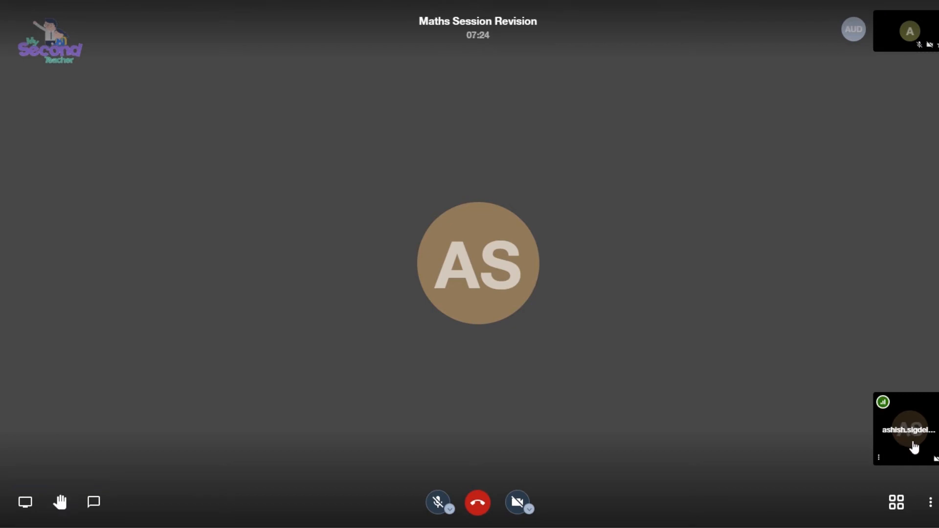
click(879, 457)
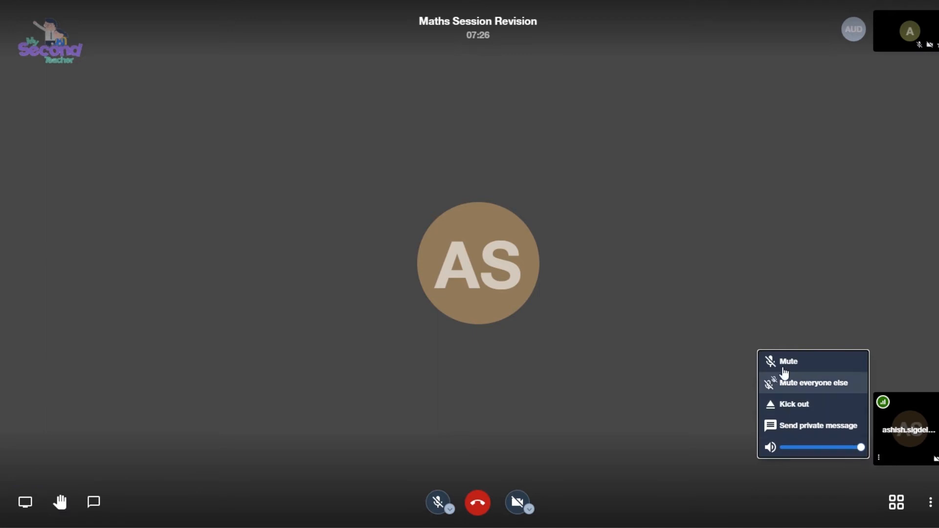
click(782, 363)
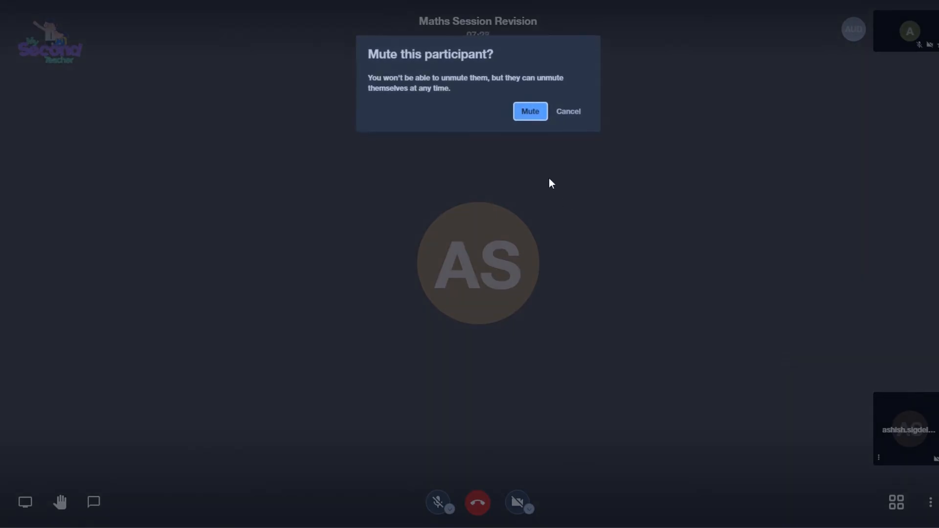
click(529, 112)
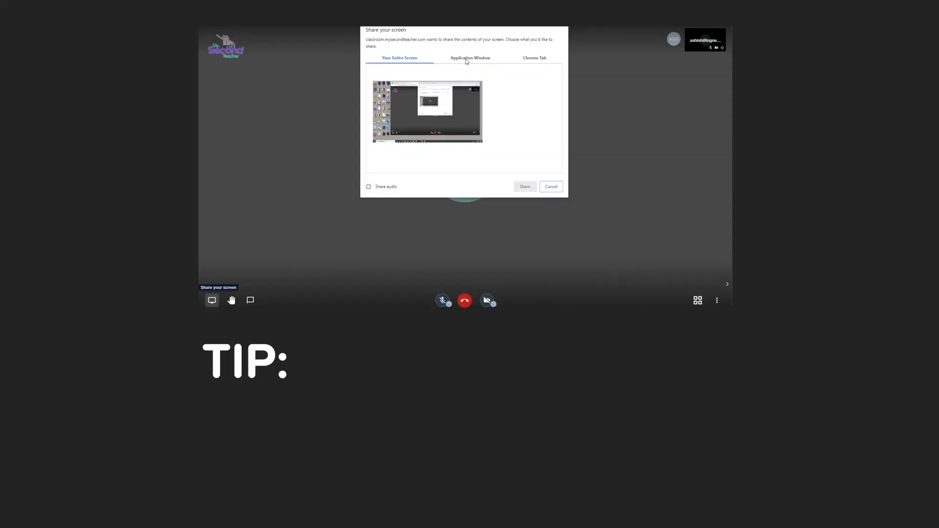
click(468, 60)
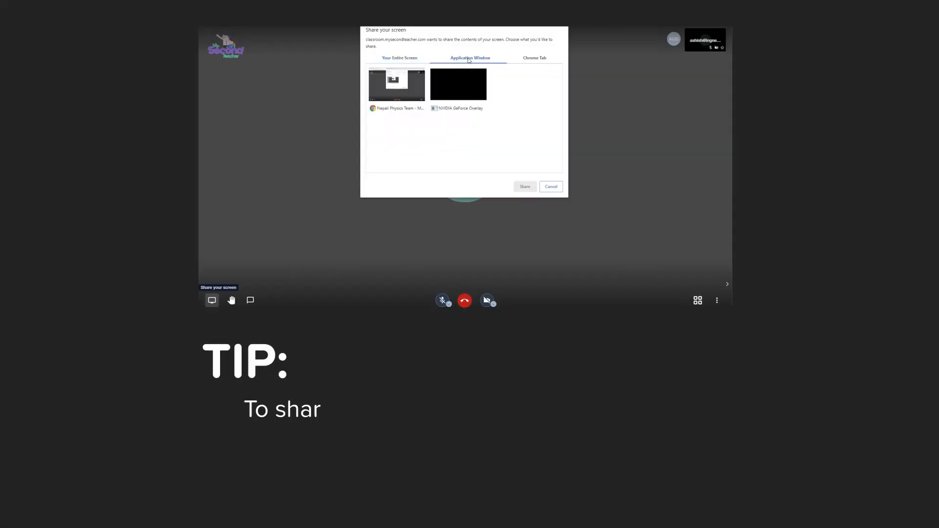
Step: Select the Cambridge IGCSE Physics YouTube tab under Chrome Tab and tick Share audio
click(514, 61)
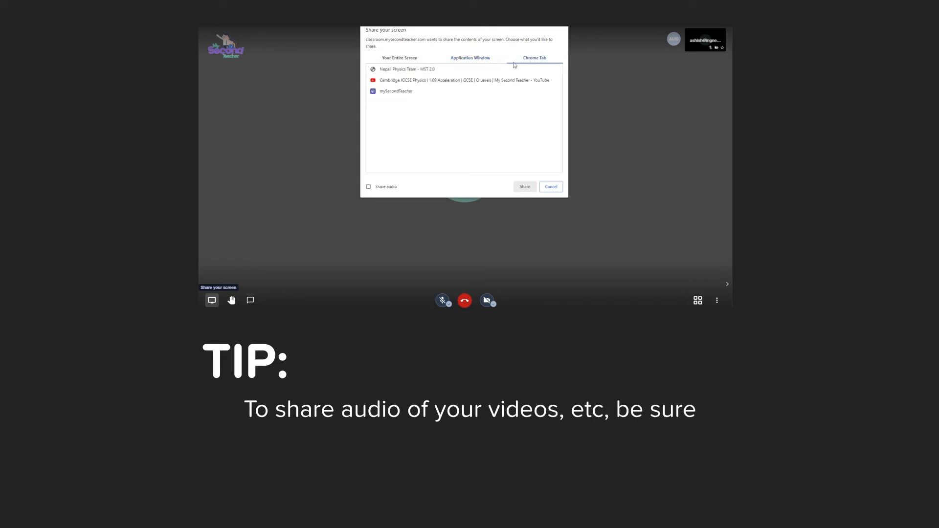
click(438, 81)
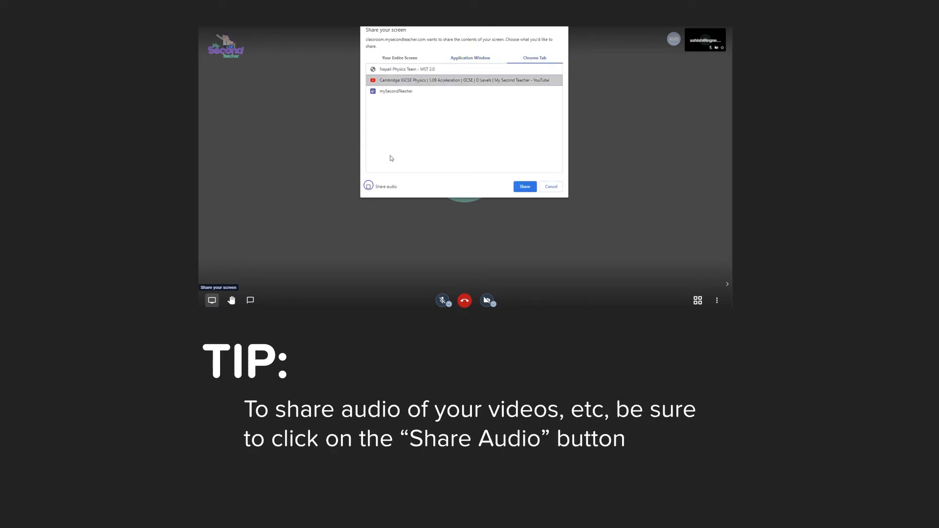
click(369, 186)
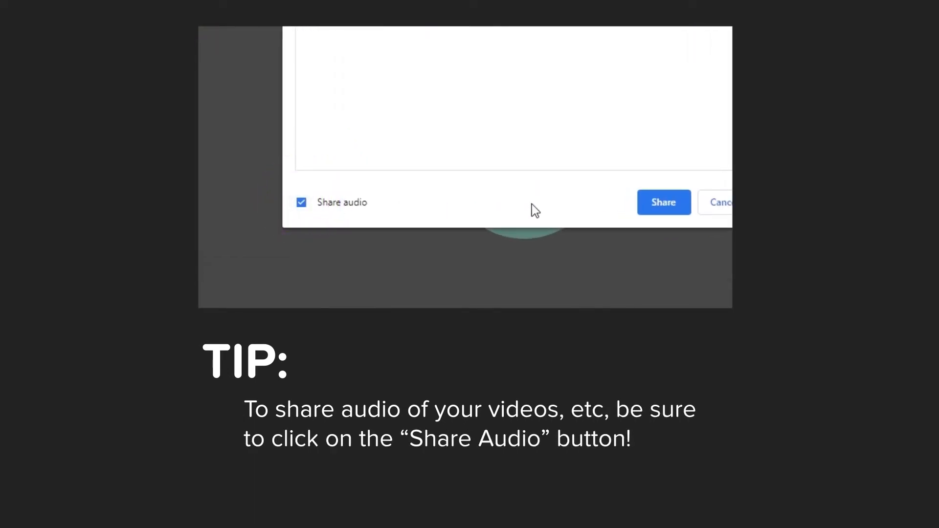
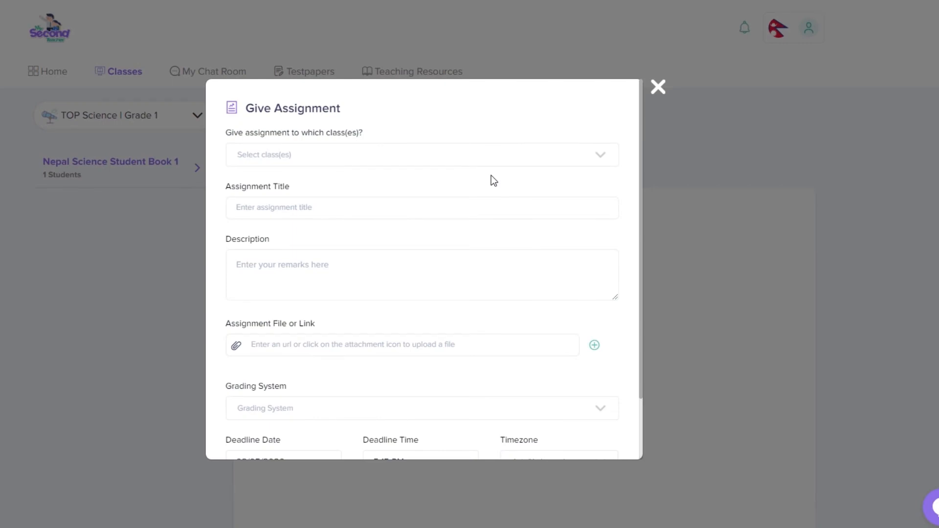
Step: Give Nepal_Physics an assignment 'Speed and Velocity', described 'It's very important.', with Assignment.txt attached
click(485, 159)
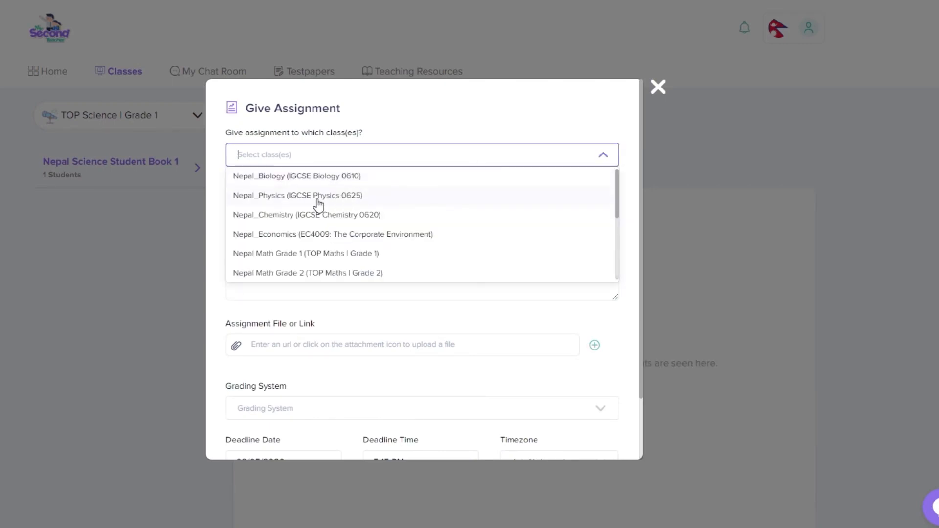
click(318, 205)
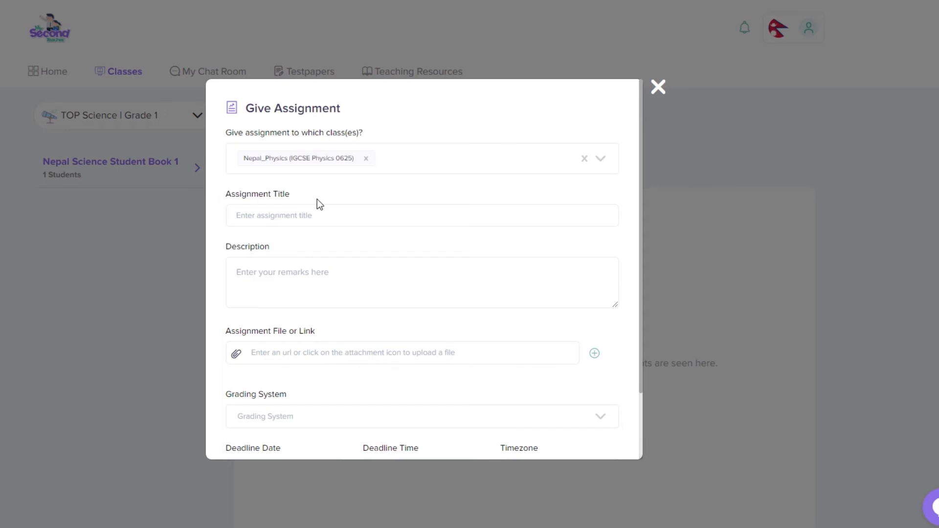
click(278, 217)
text(Speed and Ve)
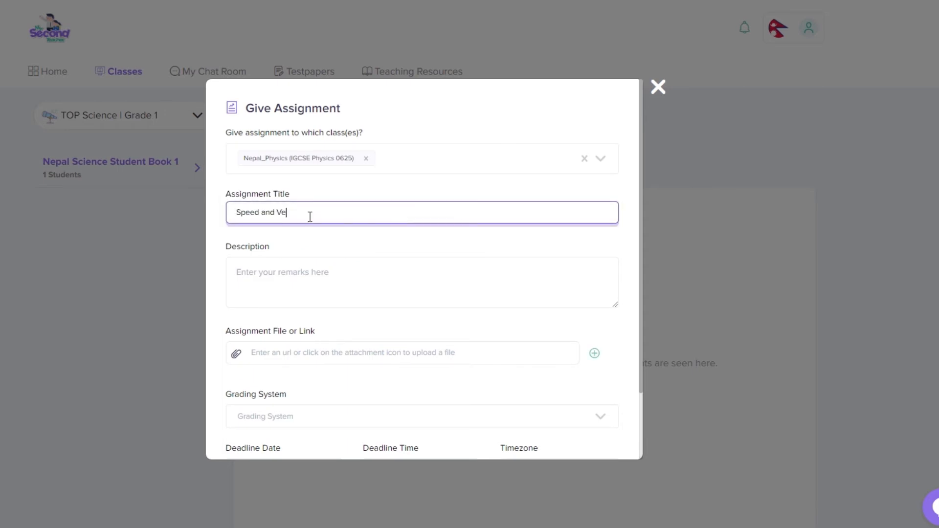
text(locity)
click(302, 277)
text(It's very im)
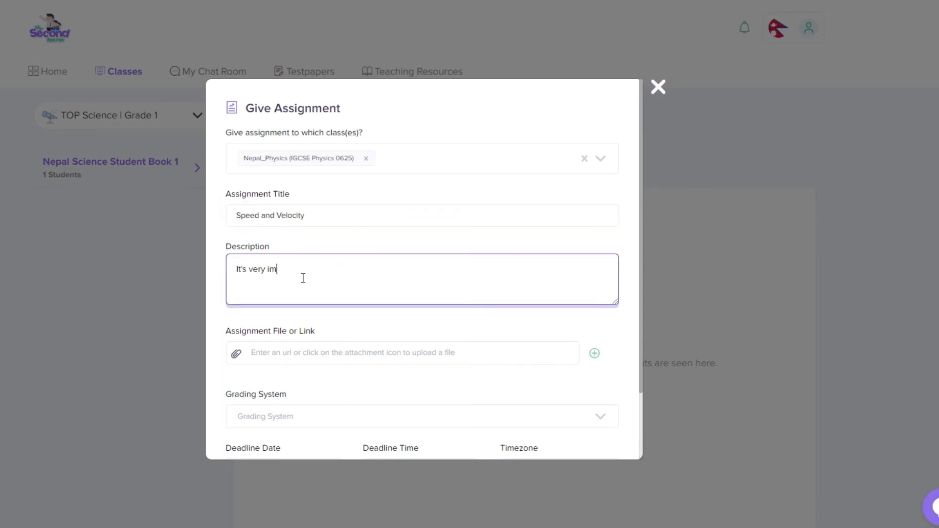
text(portant.)
click(236, 353)
double_click(88, 38)
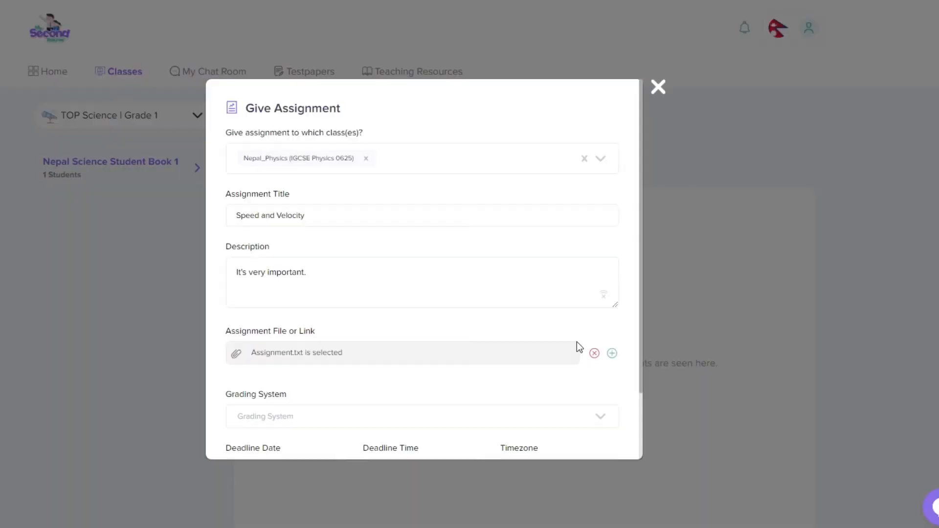
Step: Set the assignment deadline to August 6, 2020 at 5:30 PM
click(611, 353)
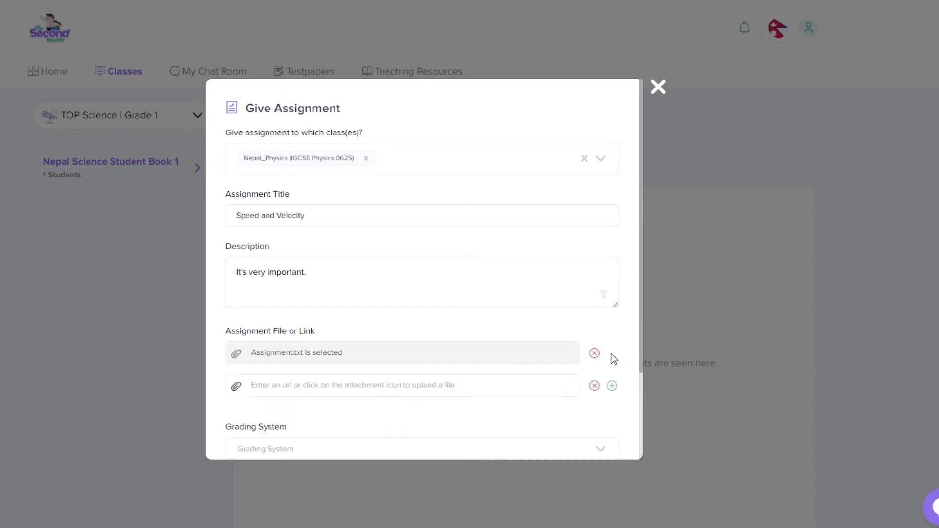
click(594, 387)
scroll(538, 298, down, 2)
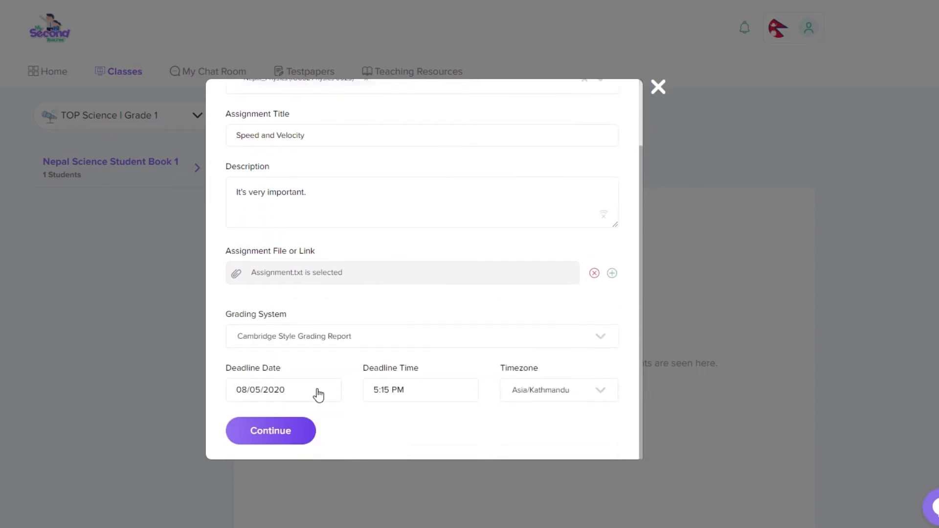
click(318, 394)
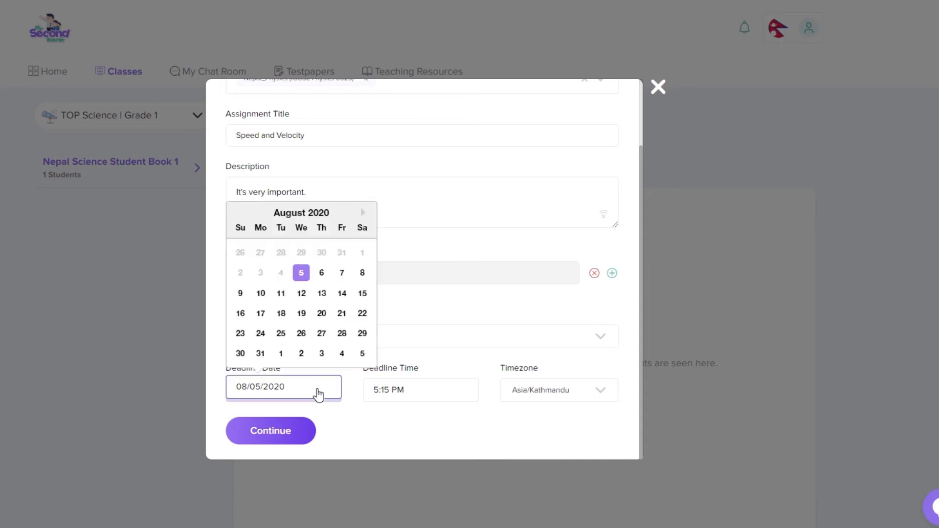
click(321, 272)
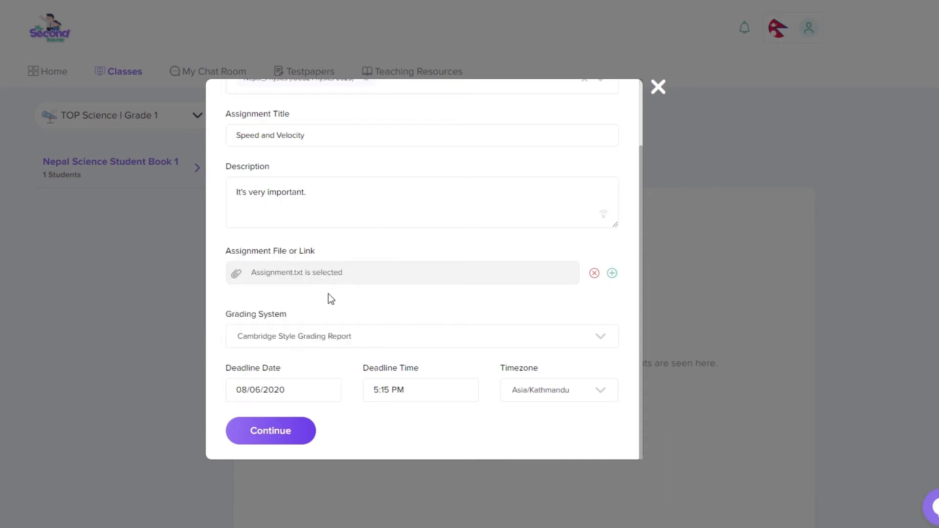
click(415, 389)
click(393, 332)
Step: Choose Cambridge Style Grading Report for grading and continue to the summary
click(512, 390)
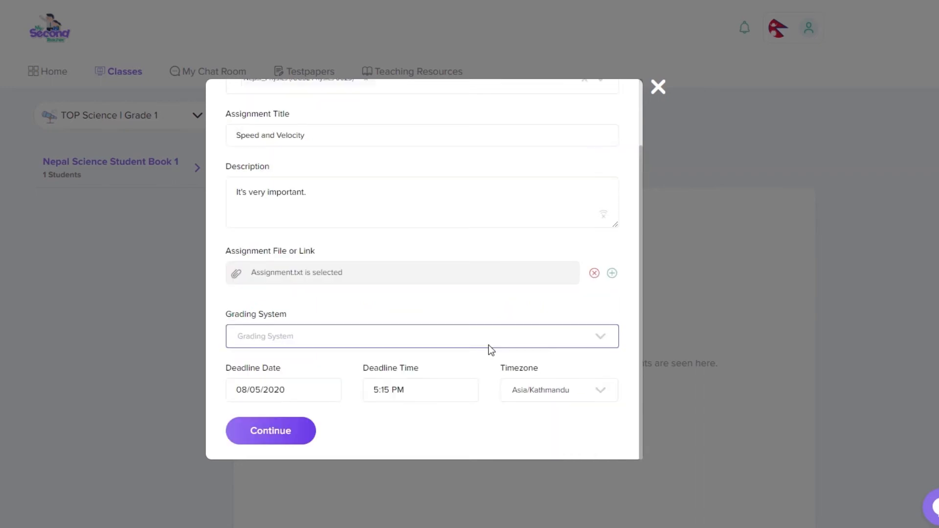
click(489, 345)
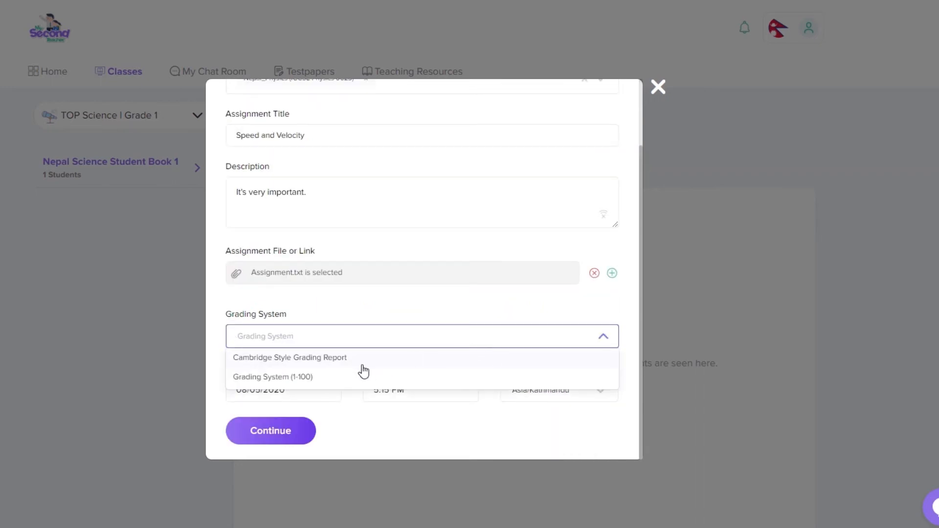
click(343, 362)
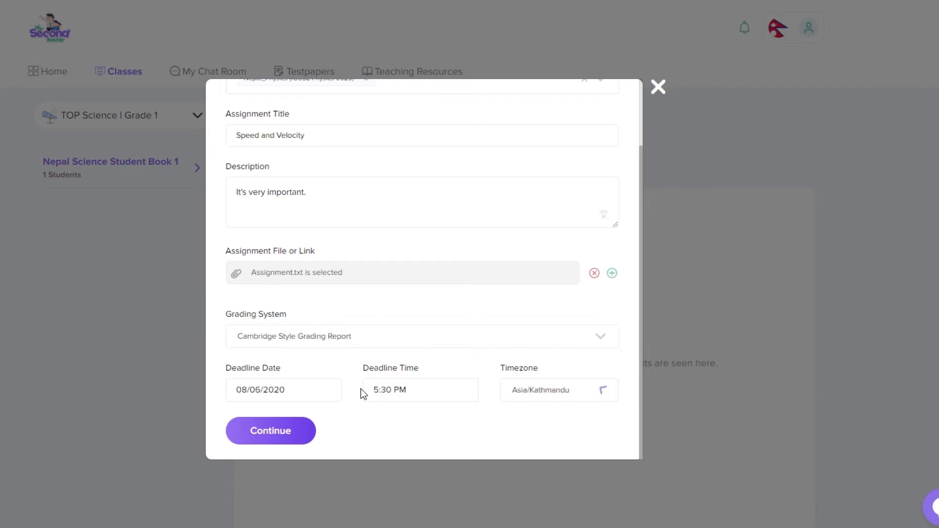
click(264, 430)
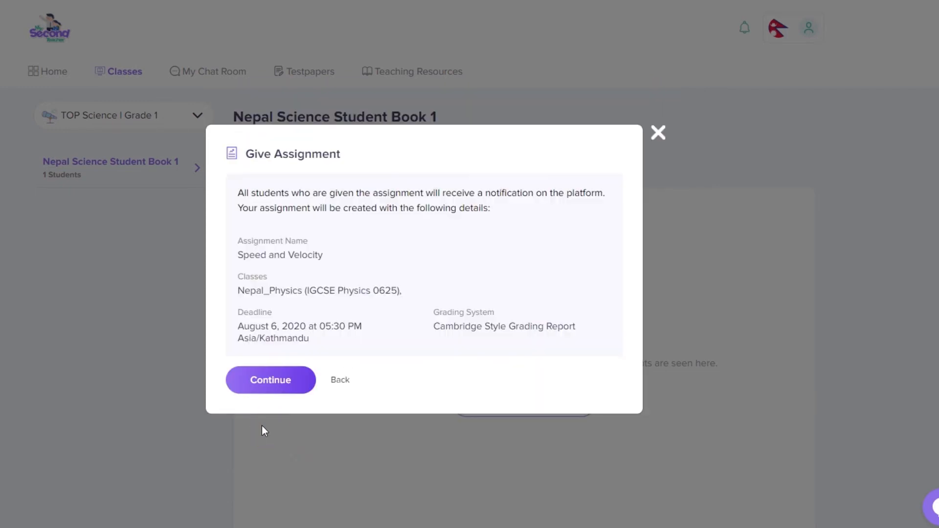
Step: Confirm the Speed and Velocity assignment on the summary screen
click(278, 394)
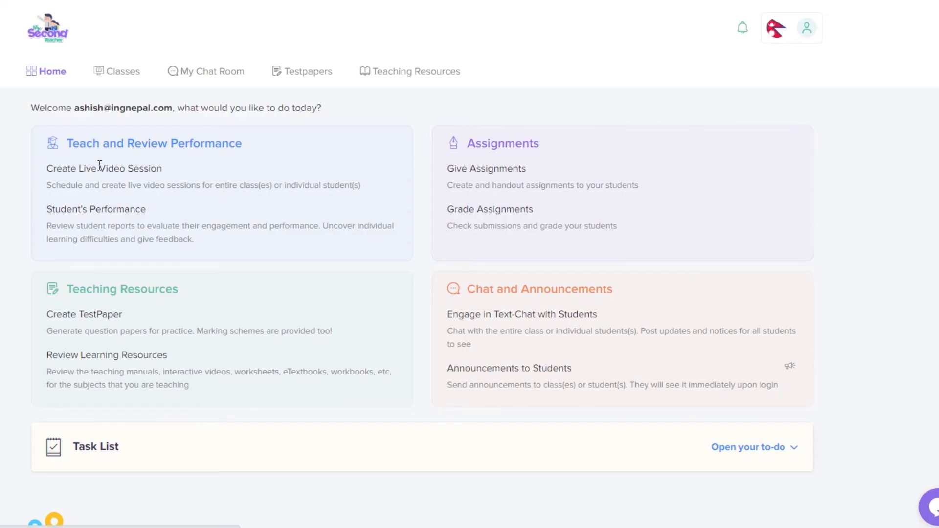
Step: View the class's assignments and start a new one, then expand the student's today task list
click(117, 72)
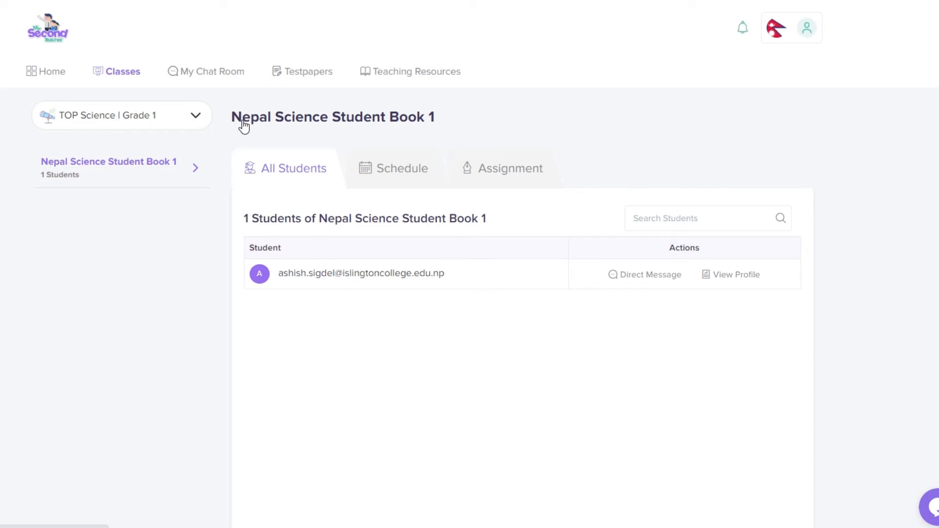
click(505, 175)
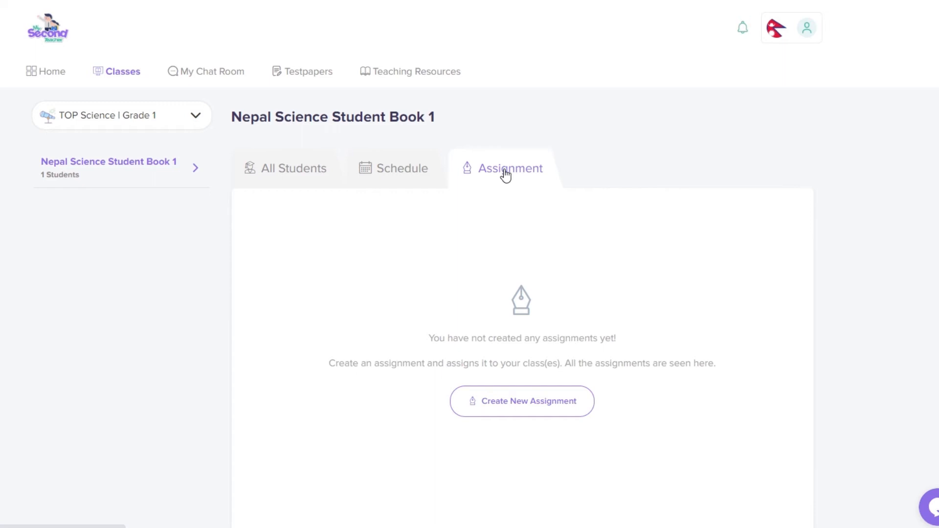
click(505, 405)
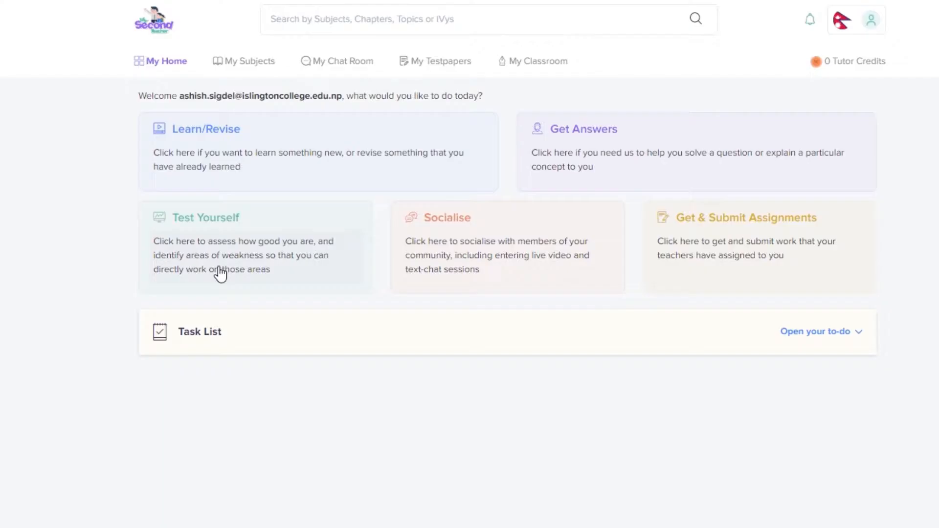
click(220, 338)
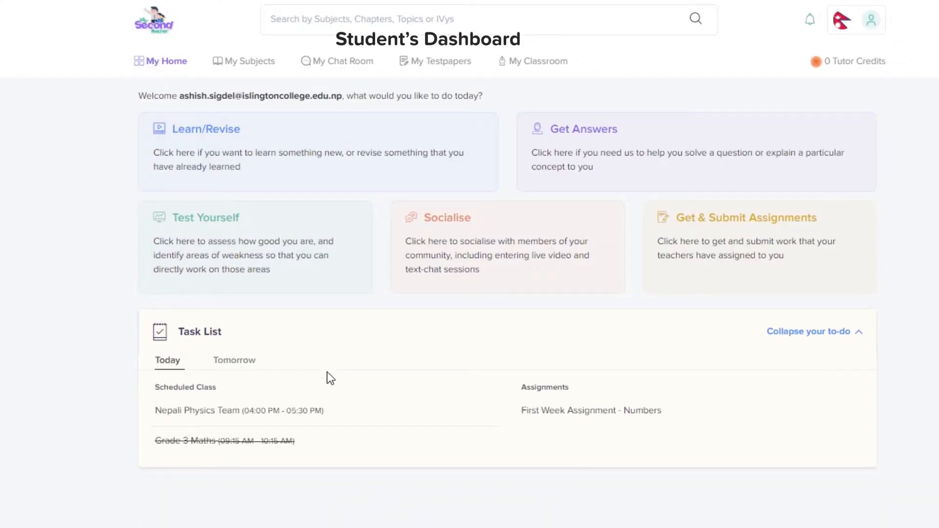
Step: Find Speed and Velocity in the student's Tomorrow tasks and jump to its page
click(244, 366)
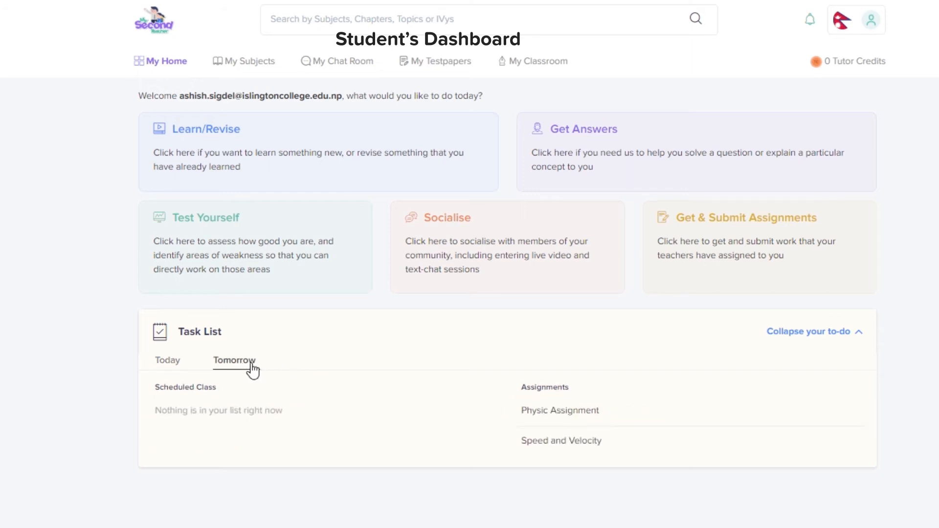
mouse_move(593, 411)
click(823, 442)
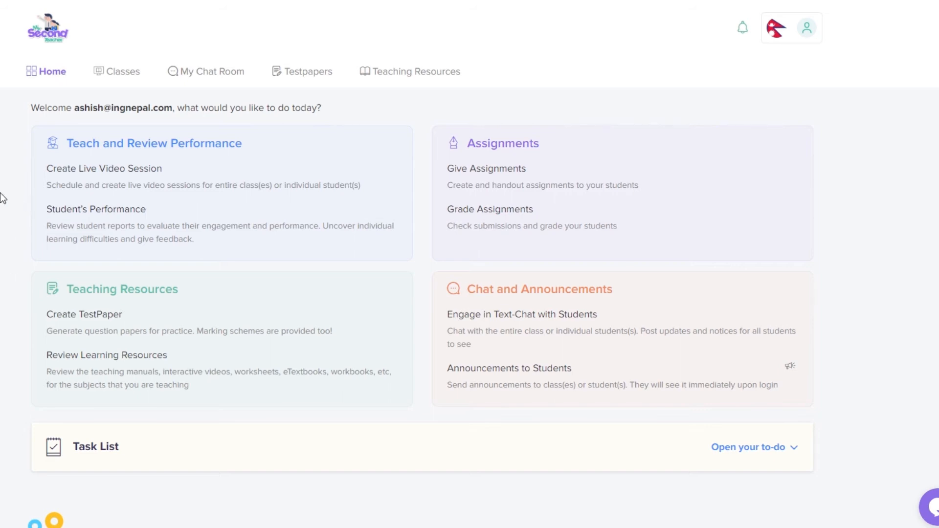
Step: Switch to the IGCSE Physics 0625 class and edit its Speed and Velocity assignment
click(97, 70)
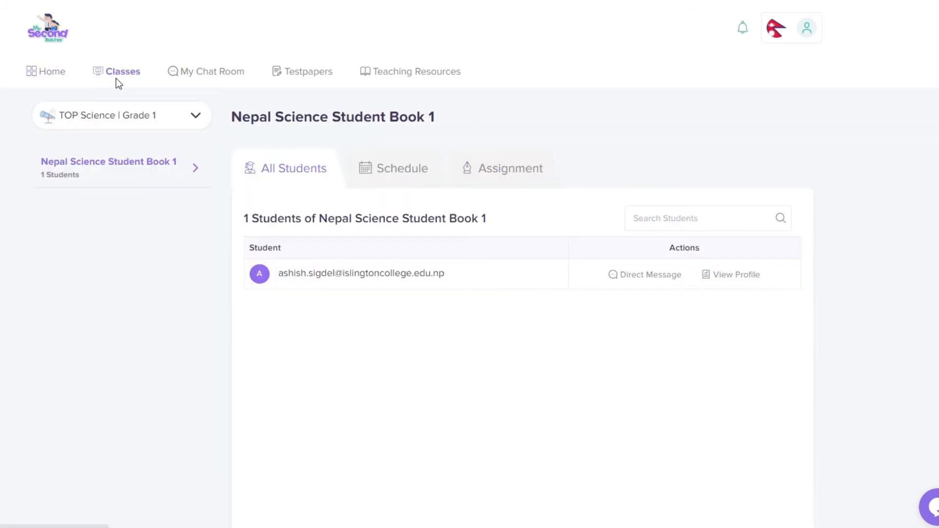
click(198, 120)
scroll(163, 209, down, 4)
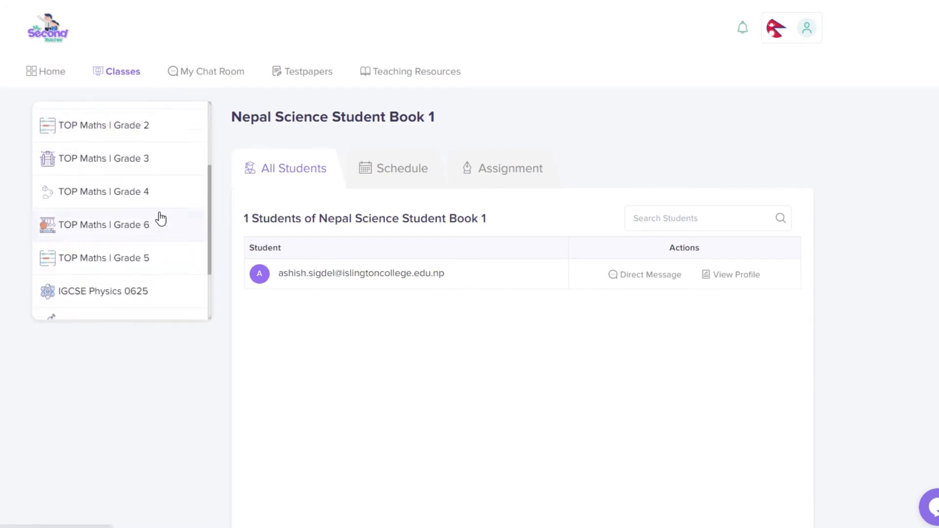
click(119, 210)
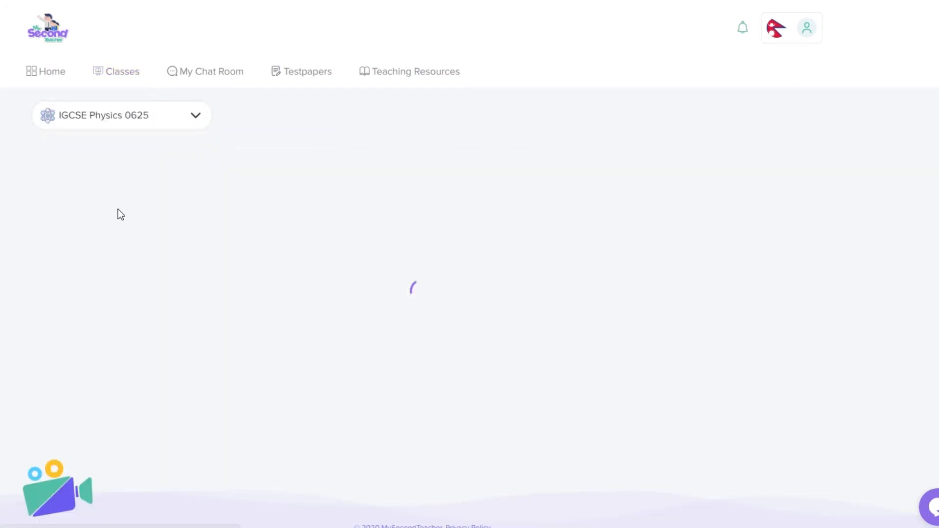
click(467, 168)
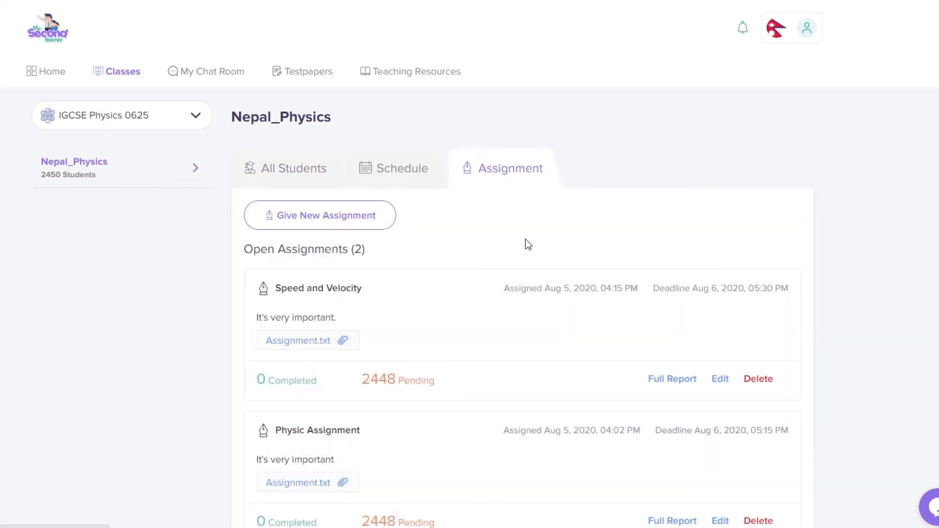
scroll(526, 241, down, 1)
scroll(525, 239, down, 1)
click(720, 274)
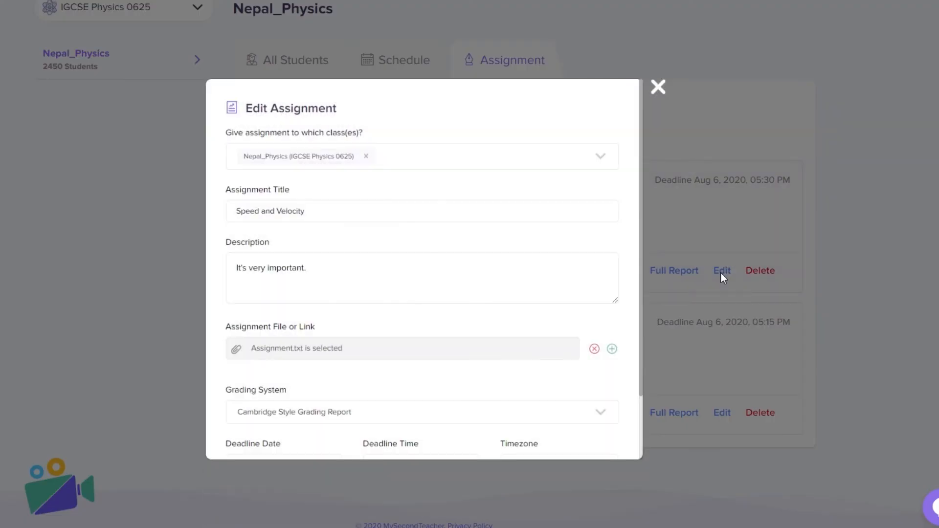
Step: Retitle the assignment 'Speed and Velocity Version 2' and confirm the update on the summary
click(345, 214)
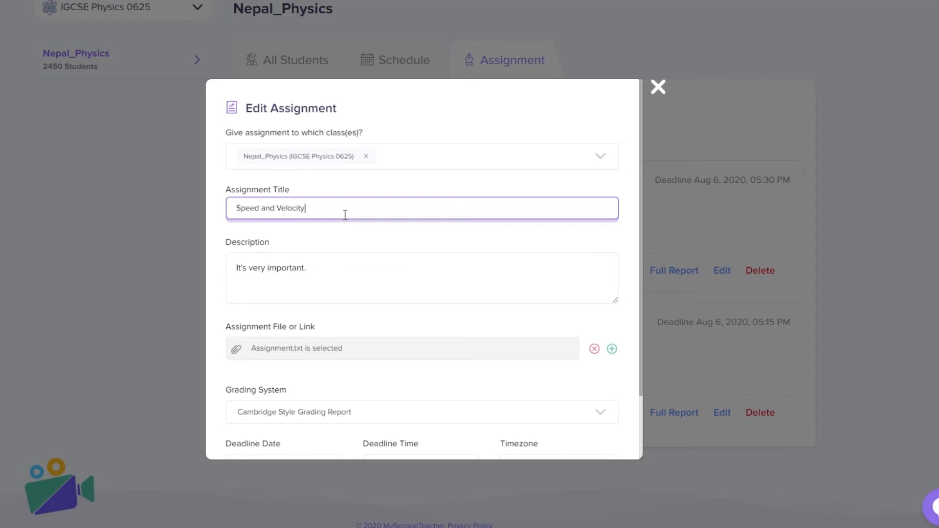
text(Version 2)
click(325, 273)
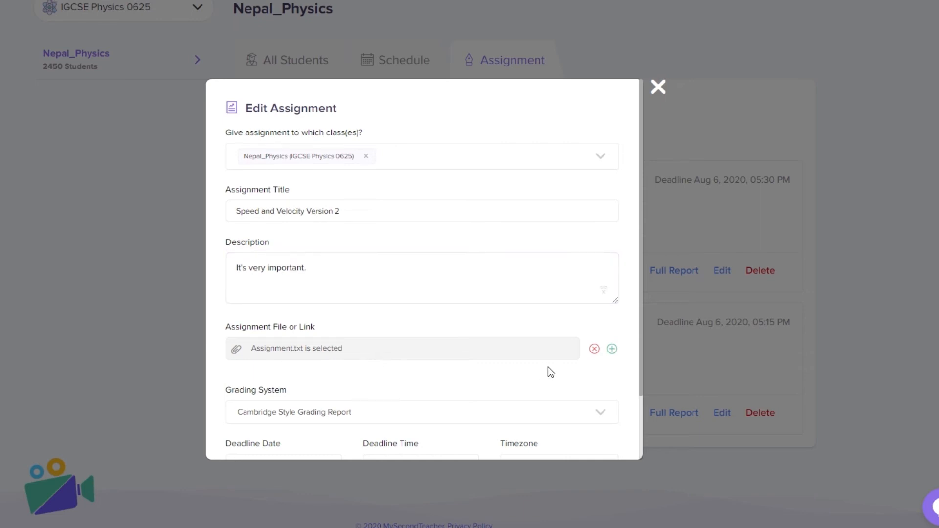
click(611, 349)
click(594, 381)
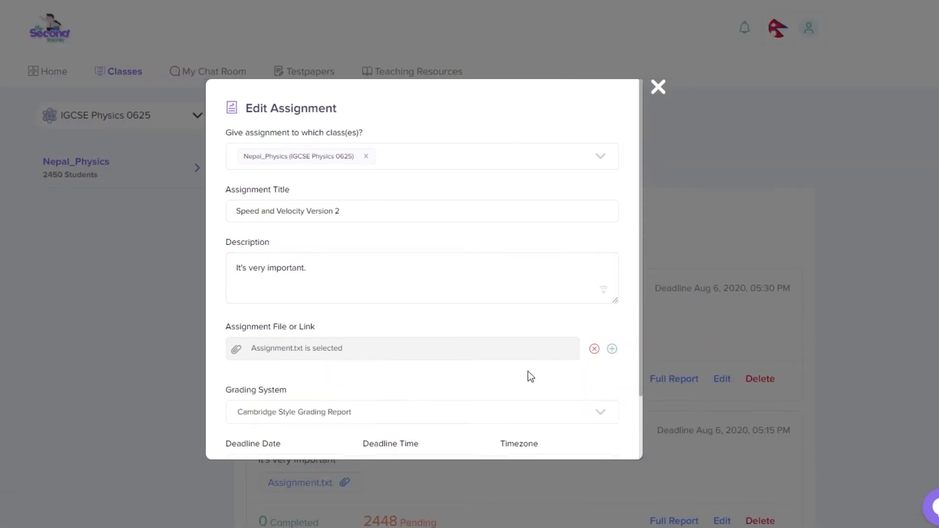
scroll(538, 374, down, 3)
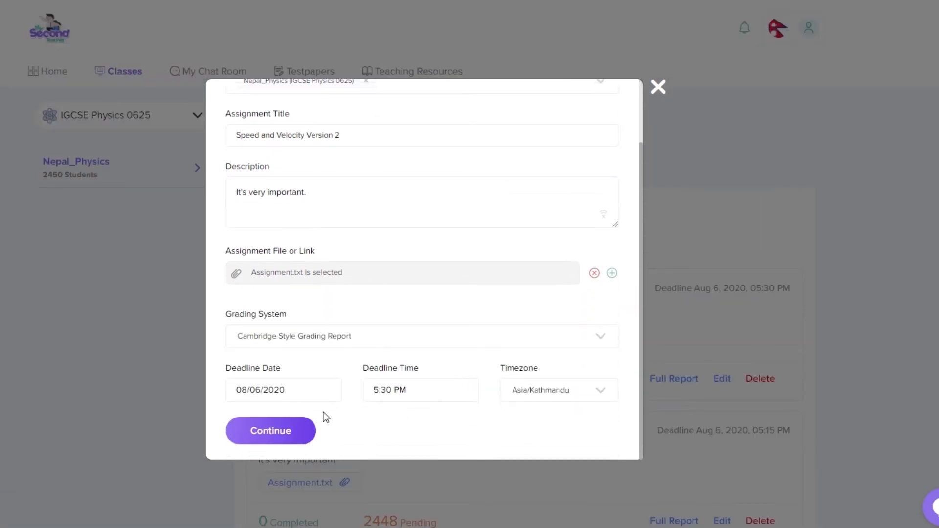
click(280, 434)
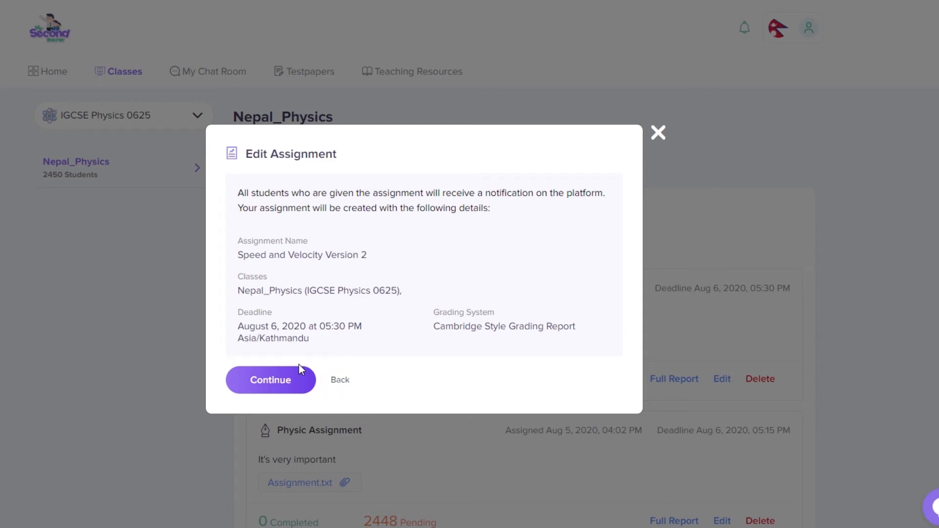
click(270, 379)
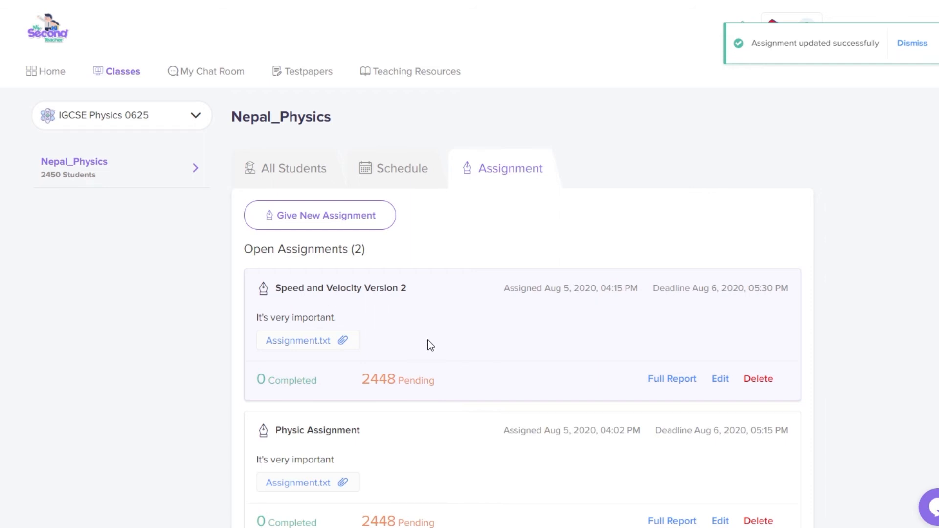
Step: Dismiss the update message and show the TOP Maths | Grade 1 class's assignments
click(917, 45)
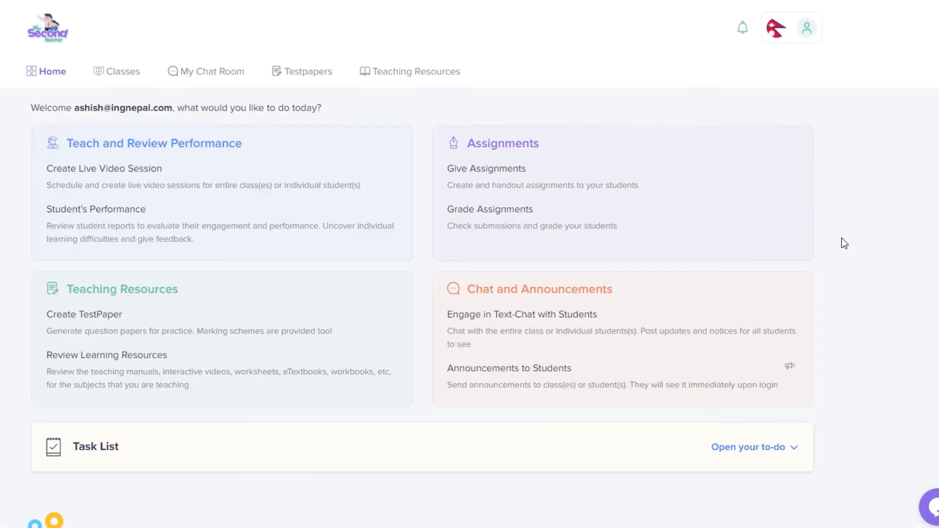
click(97, 68)
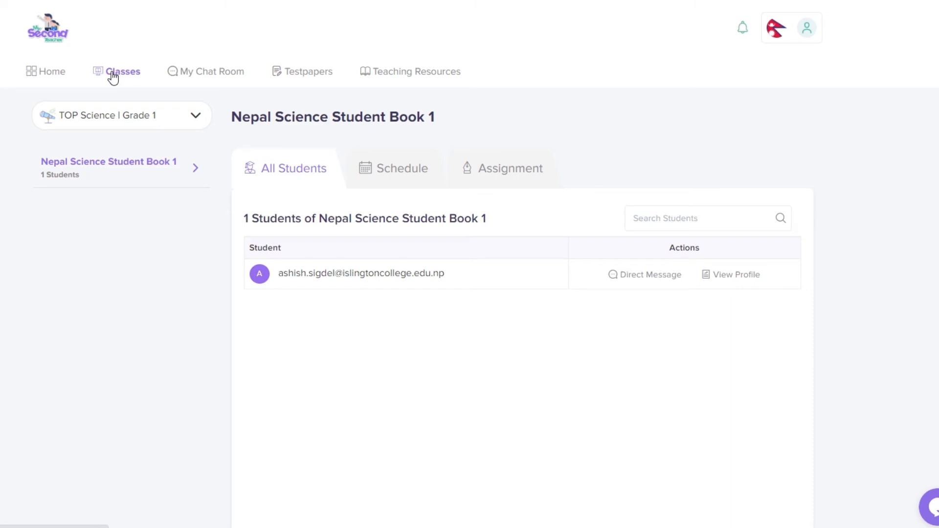
click(115, 116)
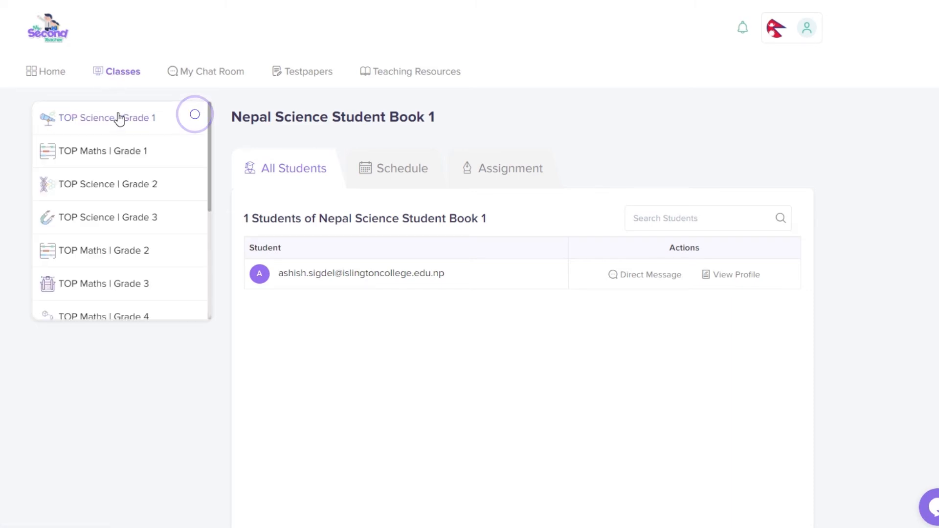
click(114, 151)
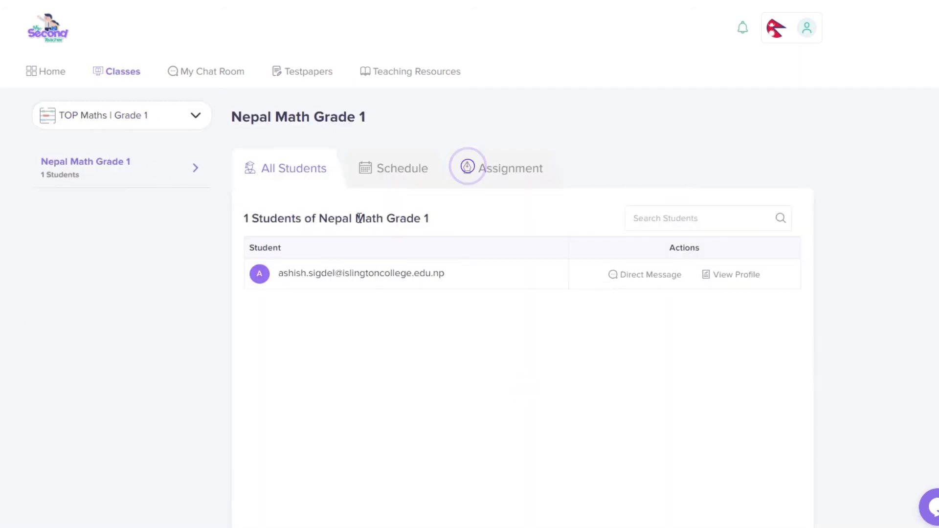
click(494, 176)
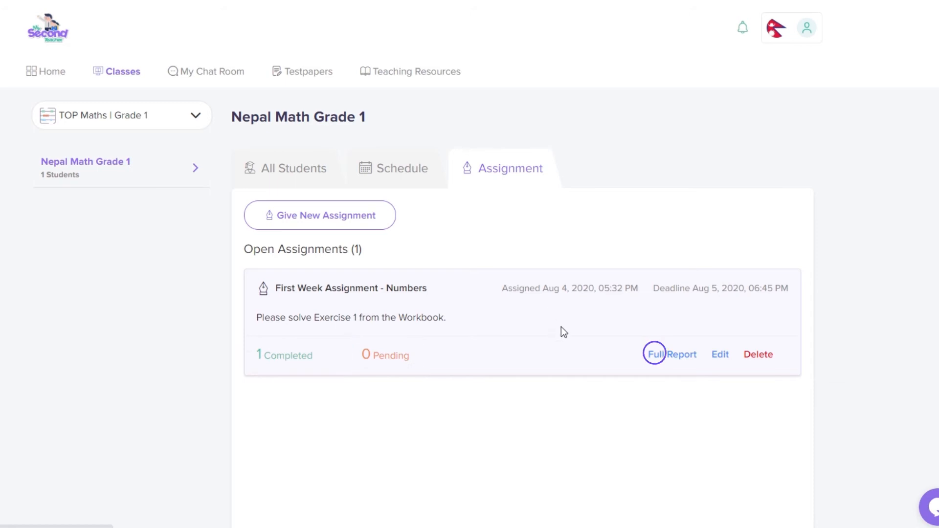
Step: Open the Full Report for First Week Assignment - Numbers to see the submission
click(658, 358)
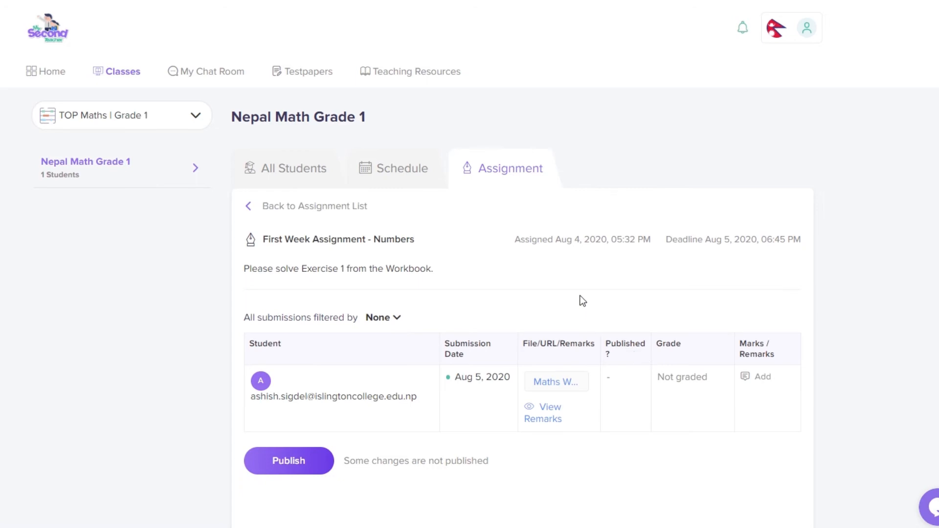
scroll(583, 299, down, 1)
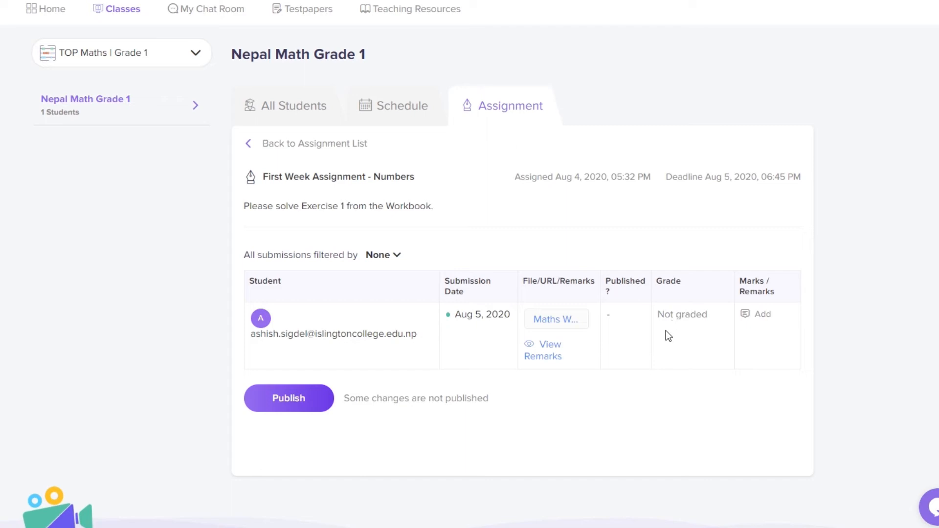
Step: Give the student's submission 80 marks with the remark 'Very well done' and submit
click(758, 317)
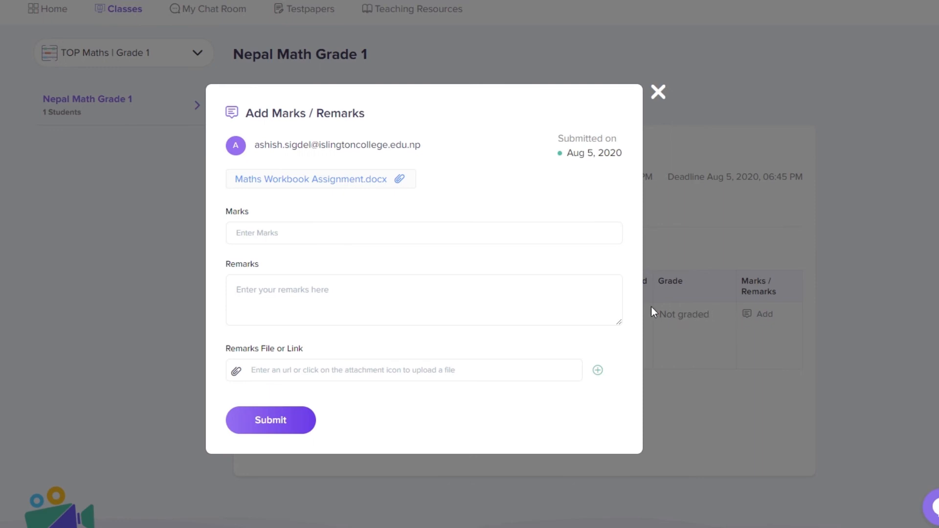
click(362, 236)
text(80)
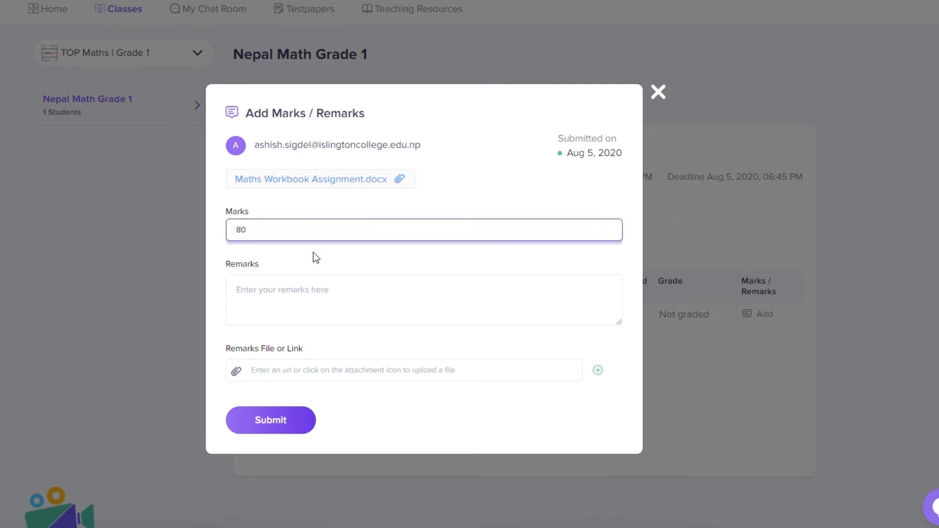
click(318, 290)
text(Very well done)
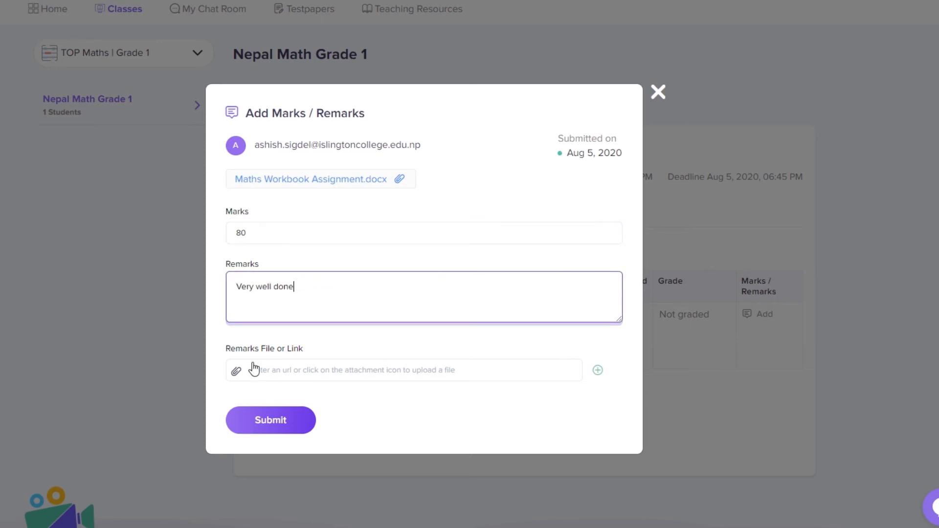
click(236, 372)
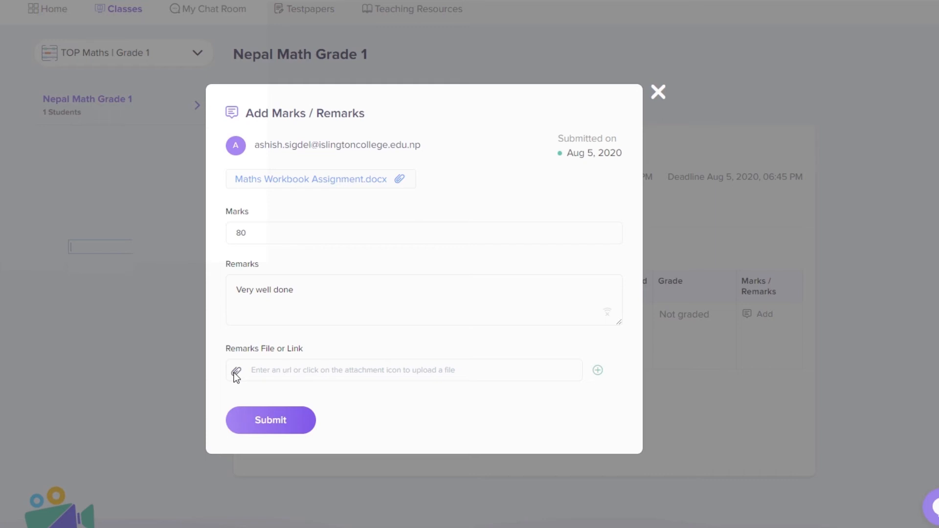
click(288, 427)
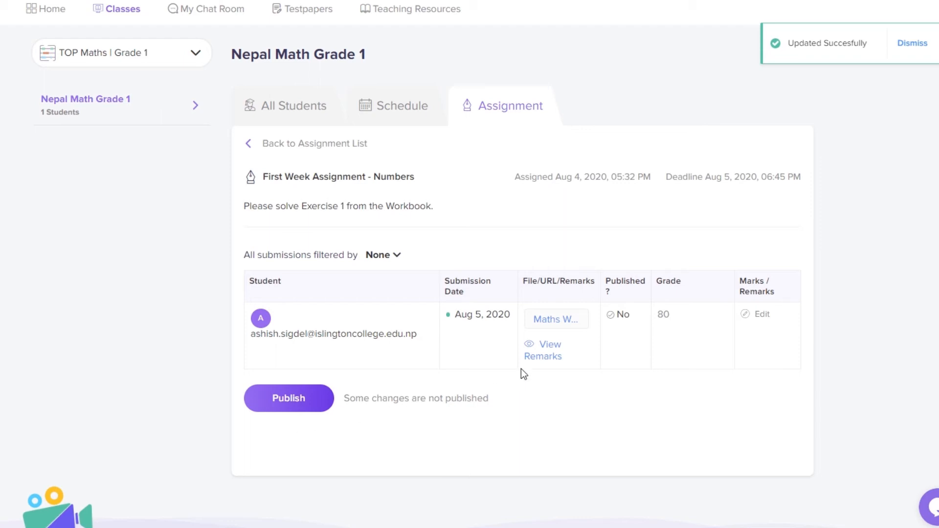
Step: Publish the grade, then open the student's full report showing Grade: 80
click(290, 400)
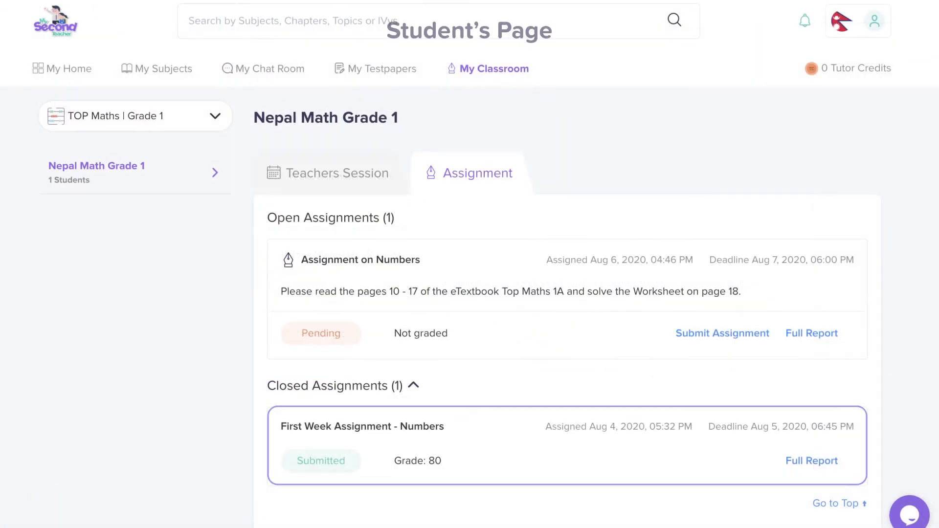
click(795, 459)
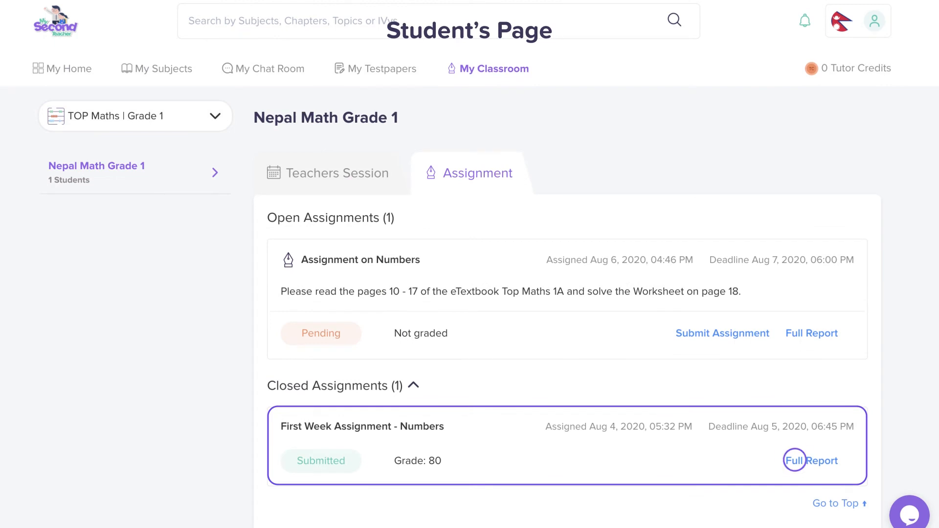
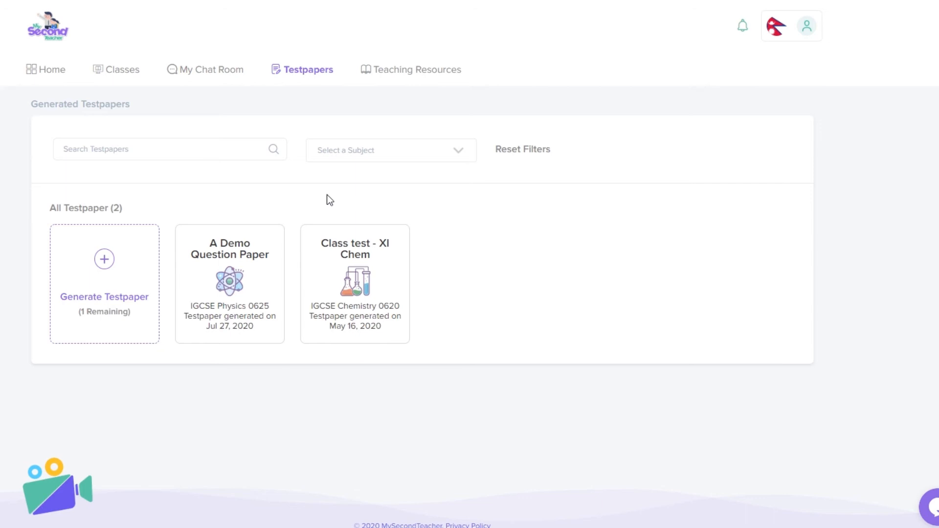
Step: Start a new test paper titled 'Physic', described 'General Physics', for subject IGCSE Physics 0625
click(105, 282)
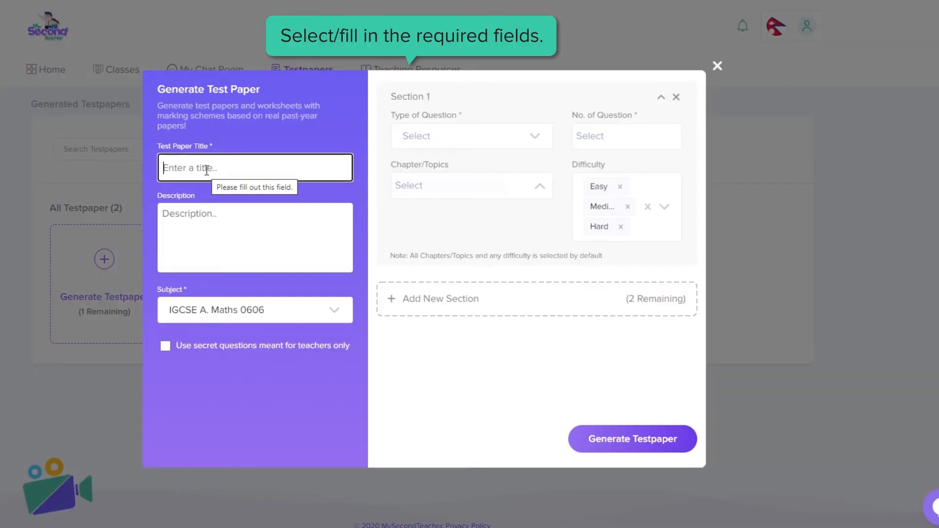
text(Physic)
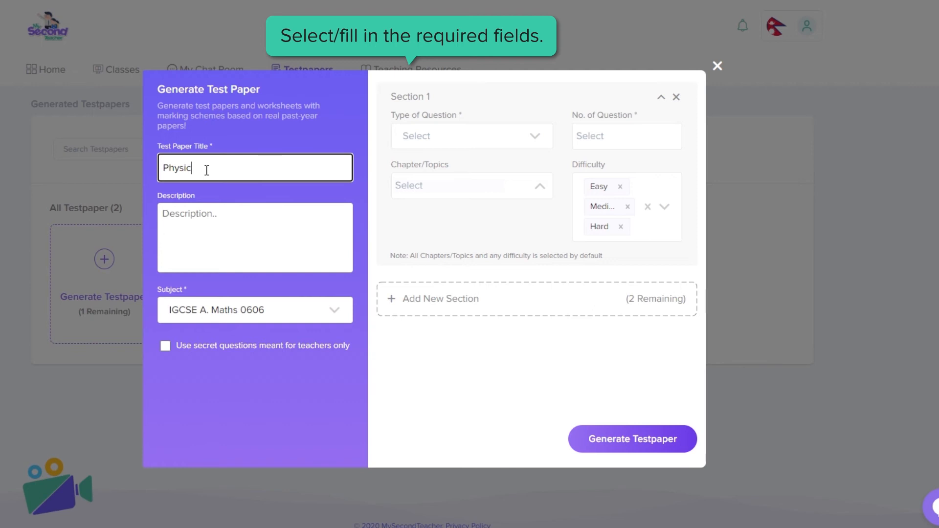
click(218, 220)
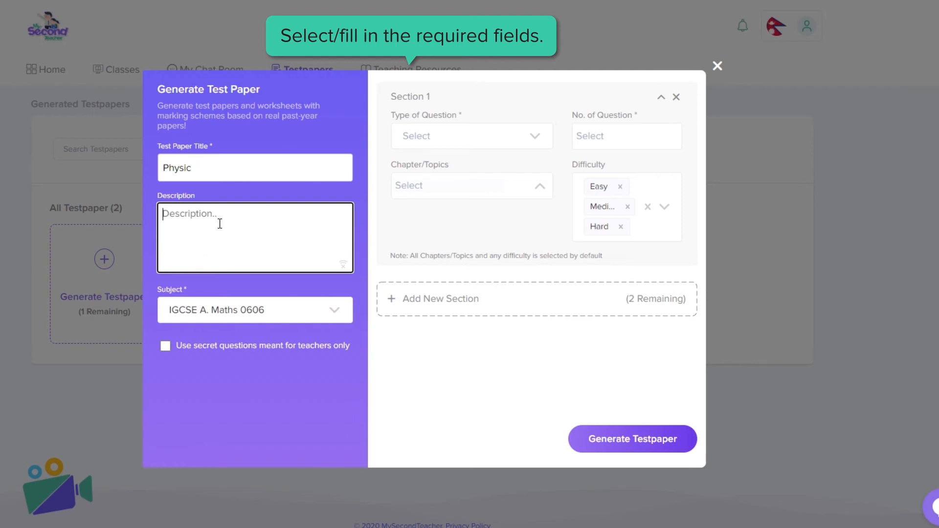
text(General Physics)
click(317, 315)
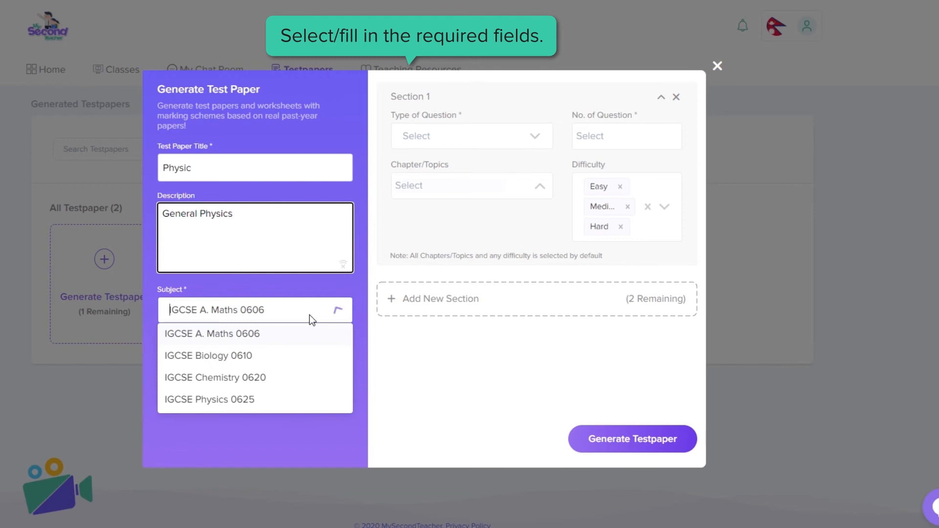
click(241, 406)
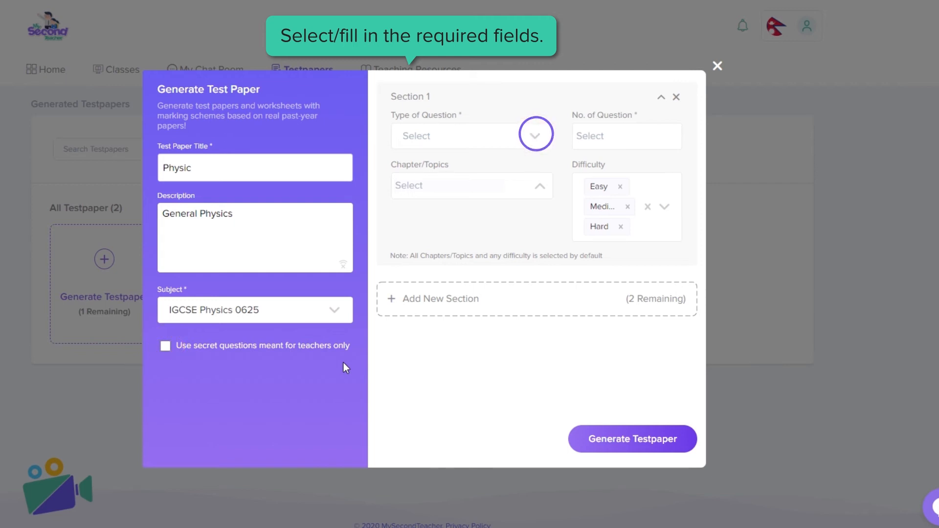
Step: Give Section 1 12 Multiple Choice questions on 1 General Physics, keeping all three difficulty levels
click(517, 142)
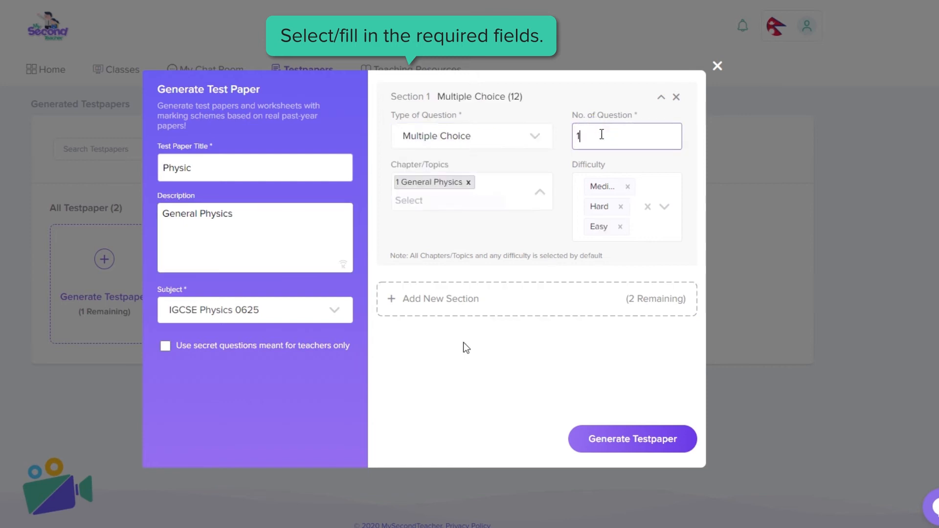
click(490, 188)
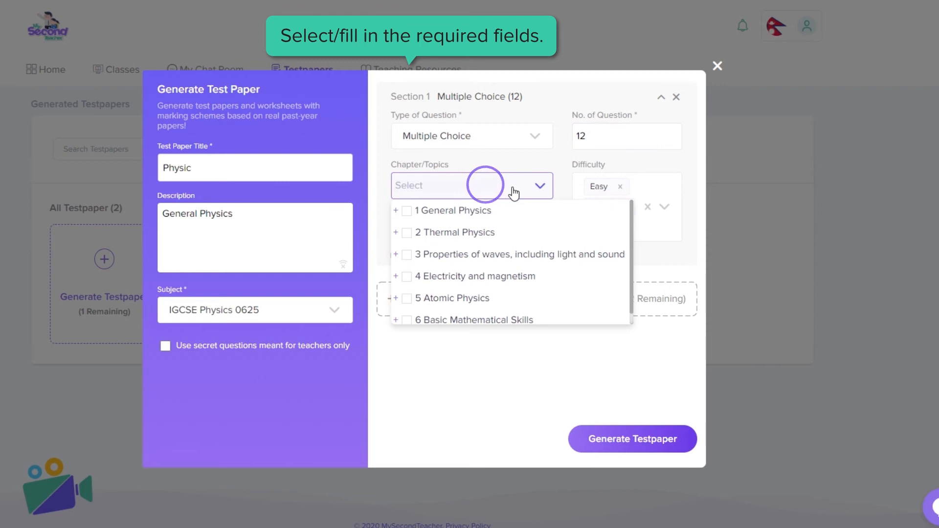
click(463, 210)
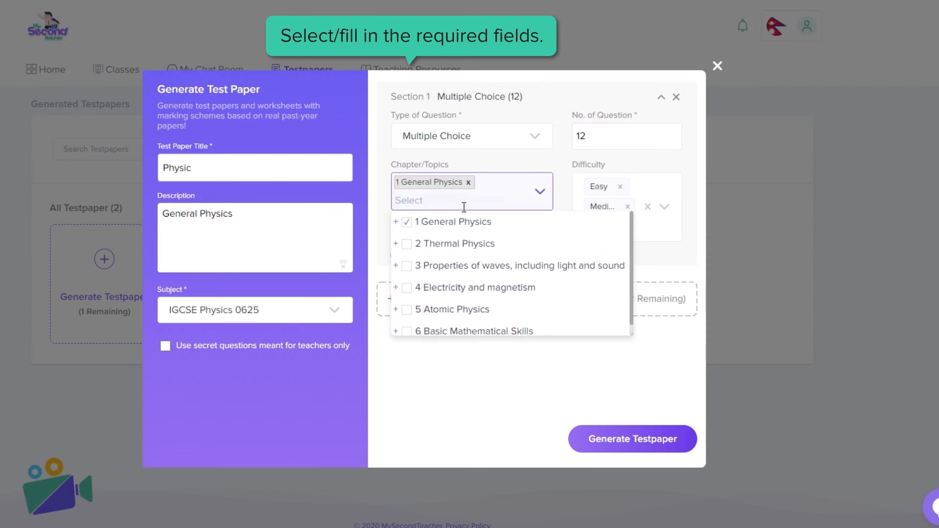
click(649, 154)
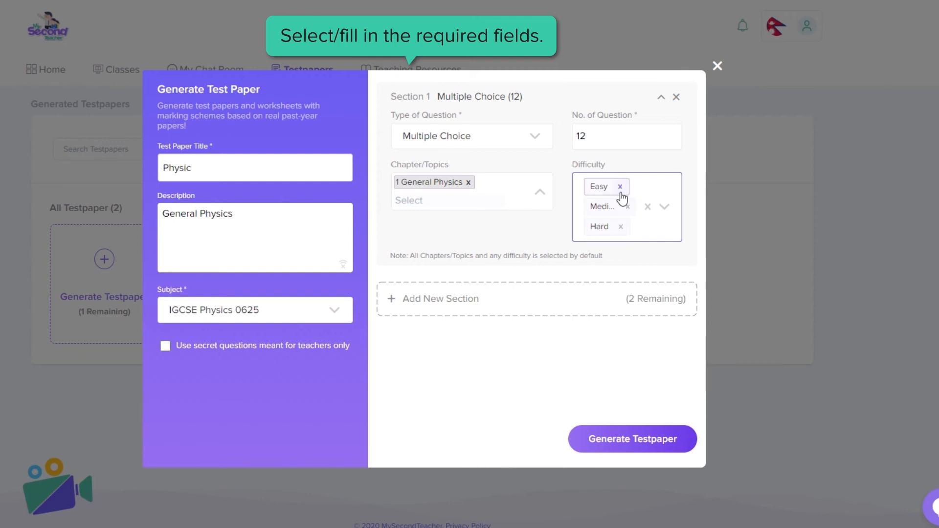
click(620, 189)
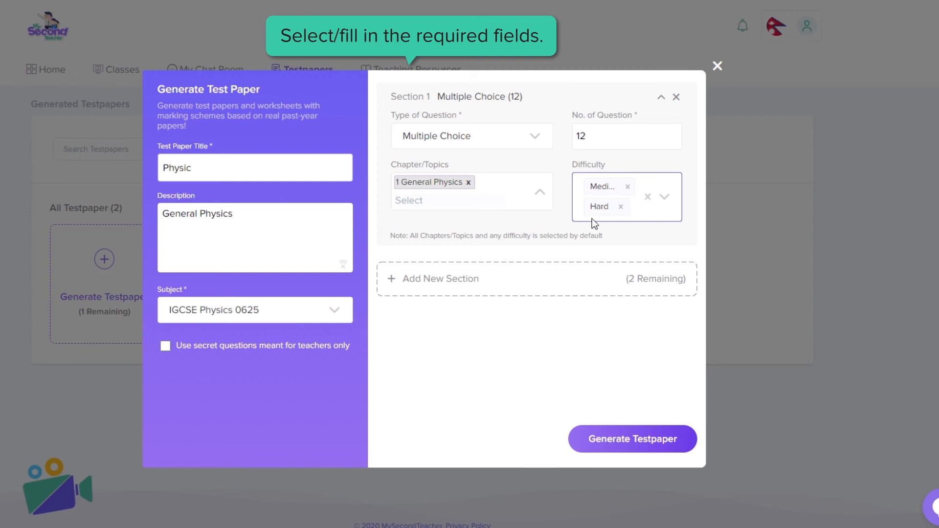
click(665, 202)
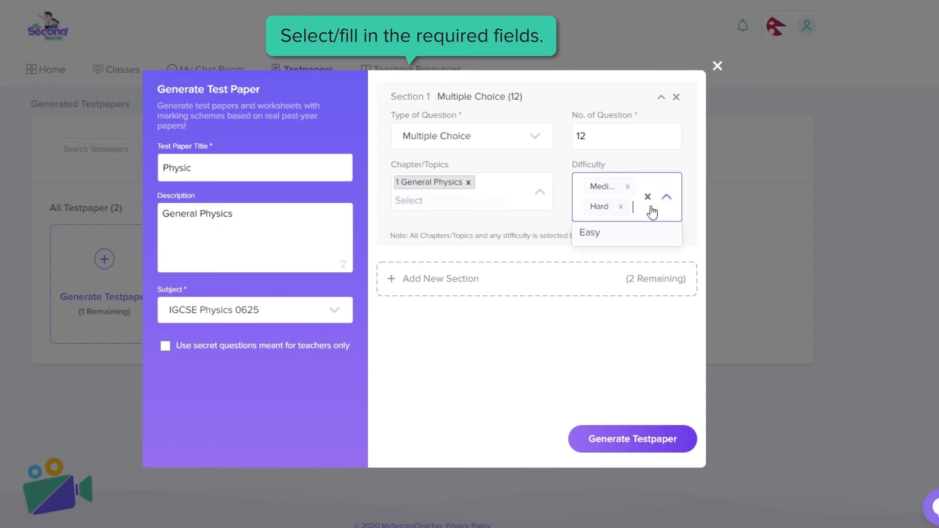
click(616, 236)
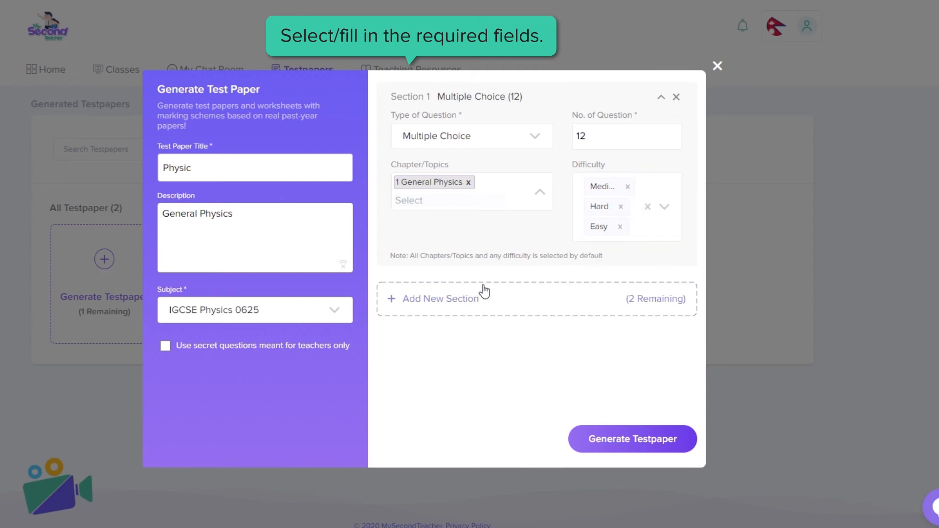
Step: Add an Open-Ended Section 2, delete it, and generate the Physic test paper
click(448, 311)
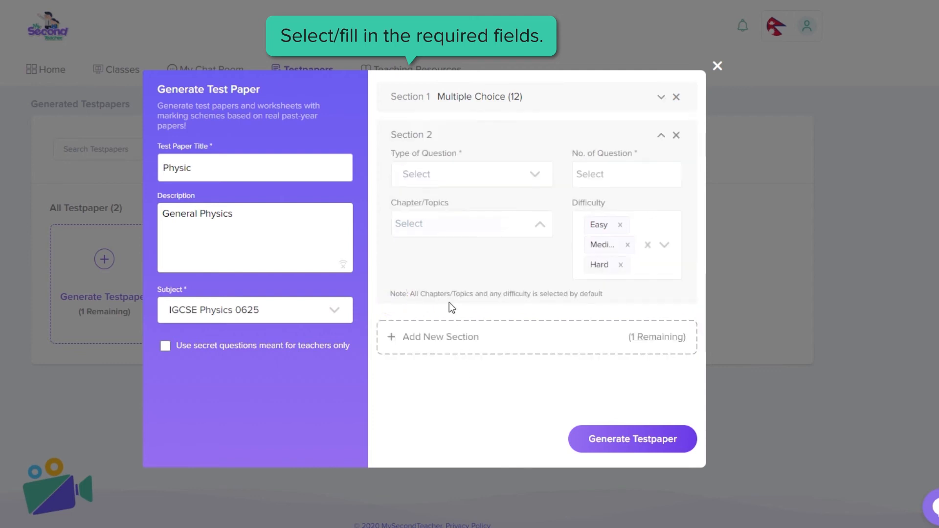
click(478, 174)
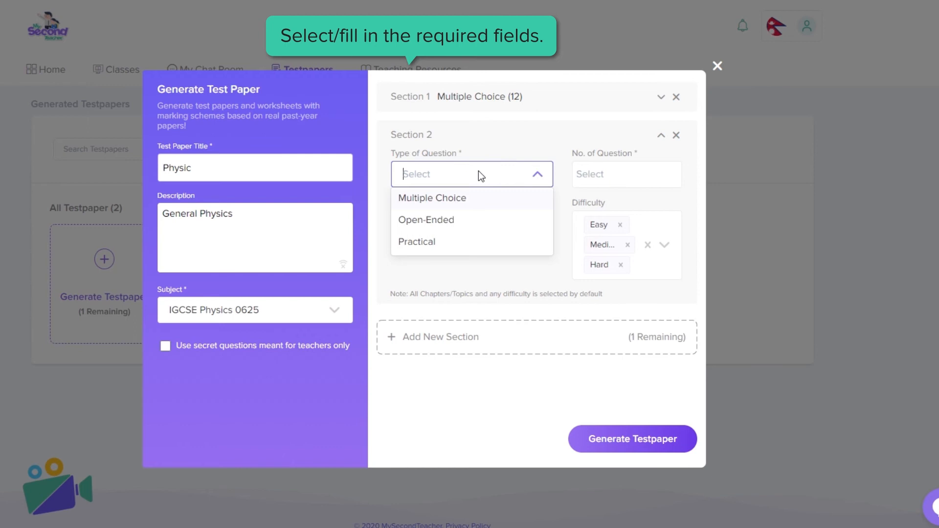
click(450, 223)
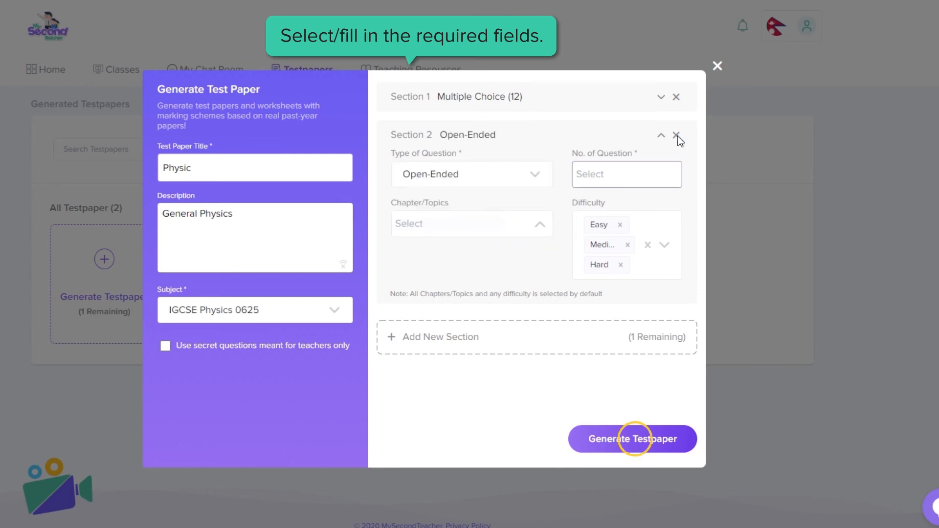
click(677, 136)
click(626, 440)
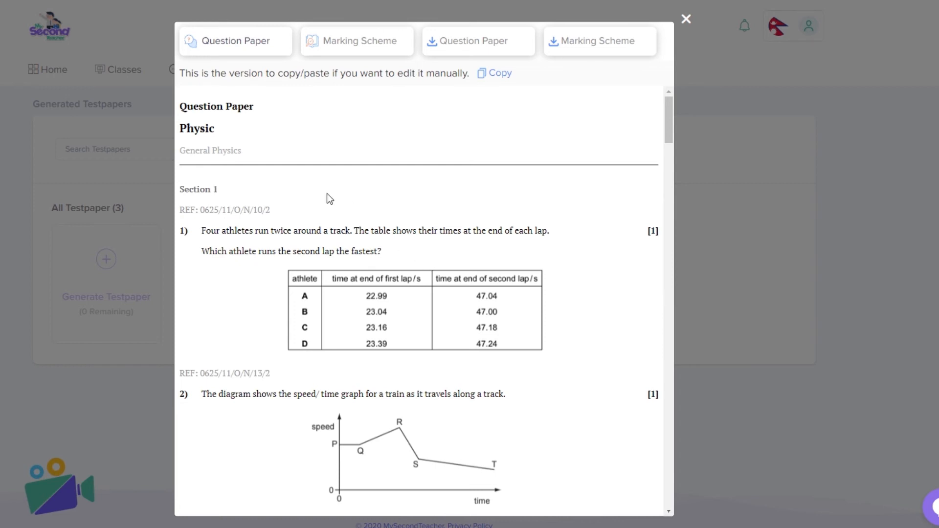
Step: Review the Marking Scheme and download both the question paper and the marking scheme
click(375, 46)
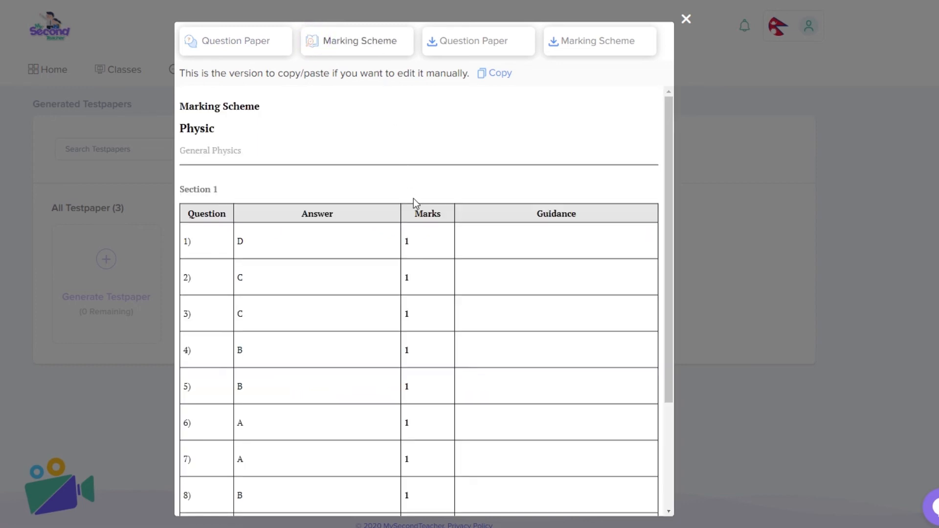
scroll(413, 198, down, 3)
scroll(413, 198, up, 3)
click(468, 43)
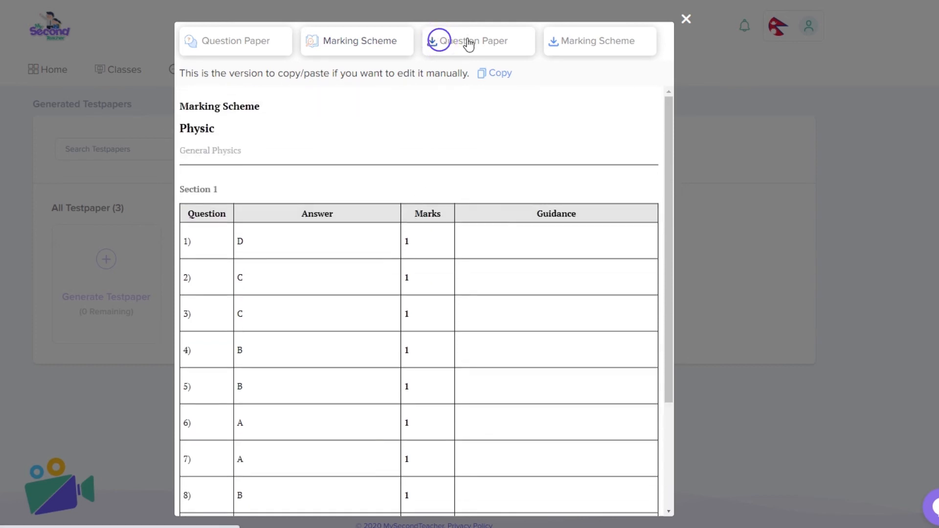
click(557, 42)
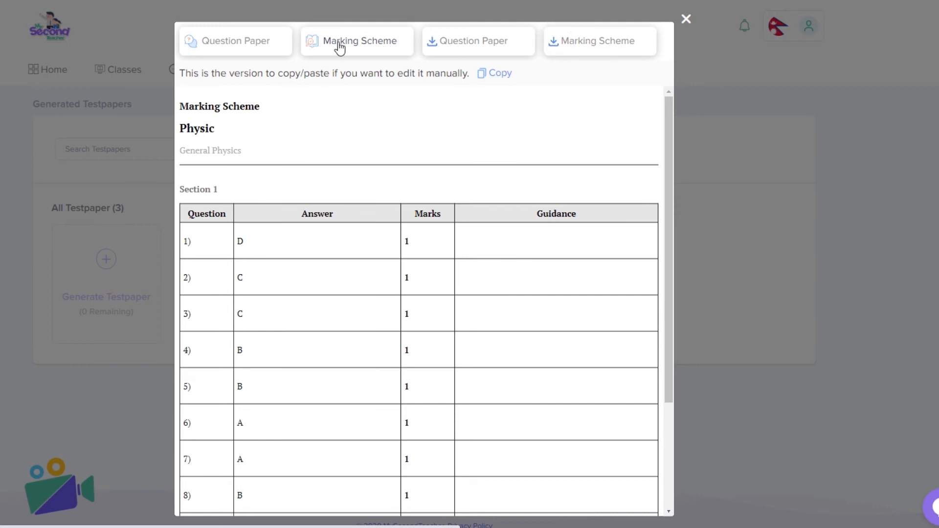
Step: Return to the Question Paper and copy its content
click(254, 48)
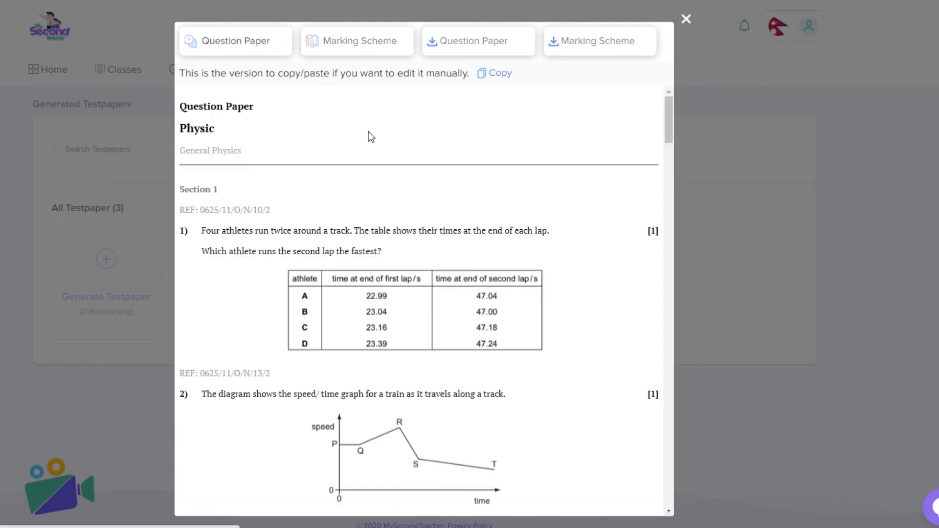
scroll(418, 201, down, 15)
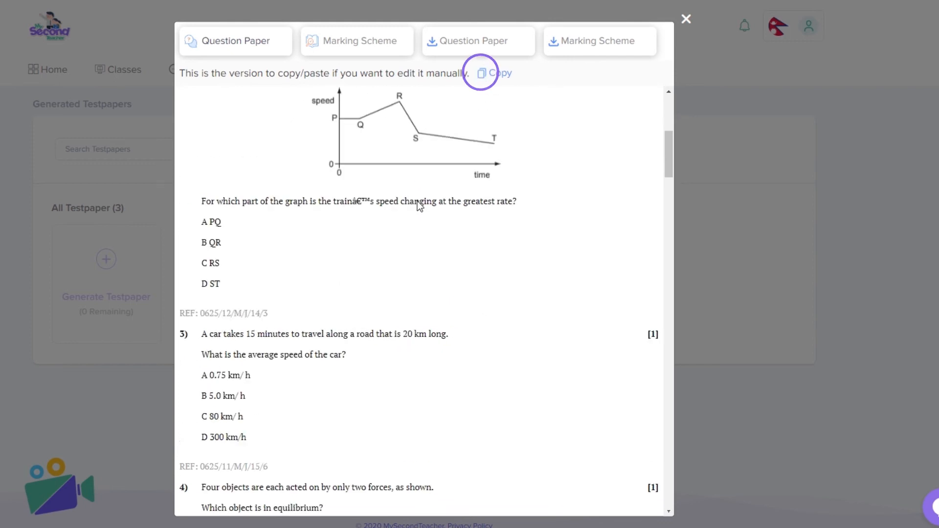
click(492, 74)
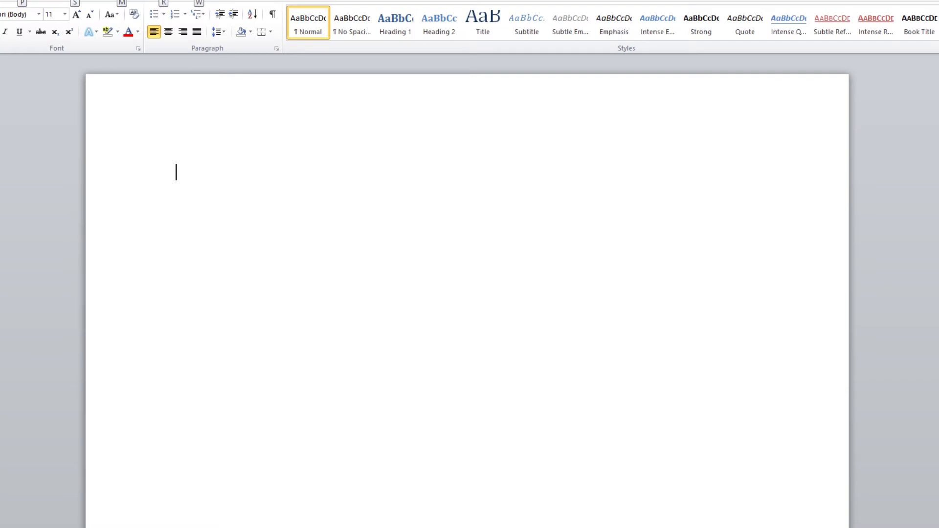
Step: Paste the question paper into the Word document and add the title 'First Unit Test'
key(ctrl+v)
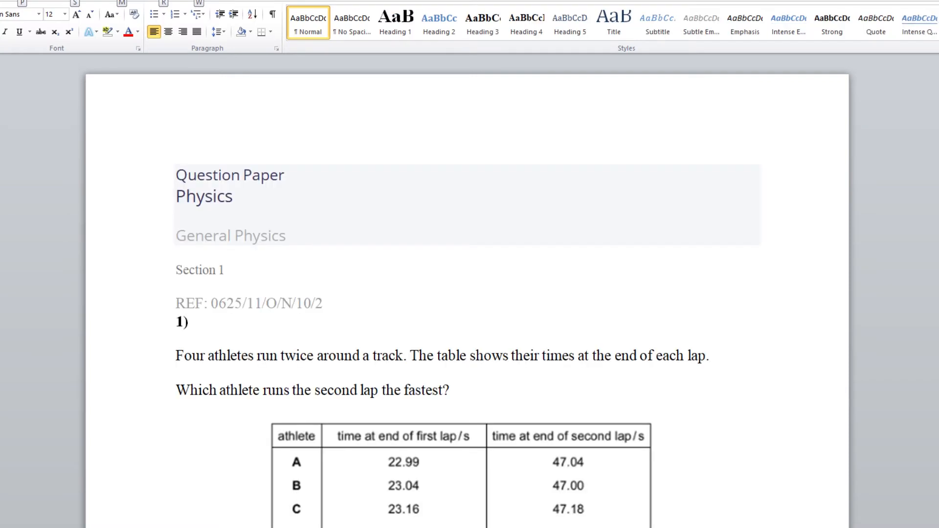
text(First Unit Test)
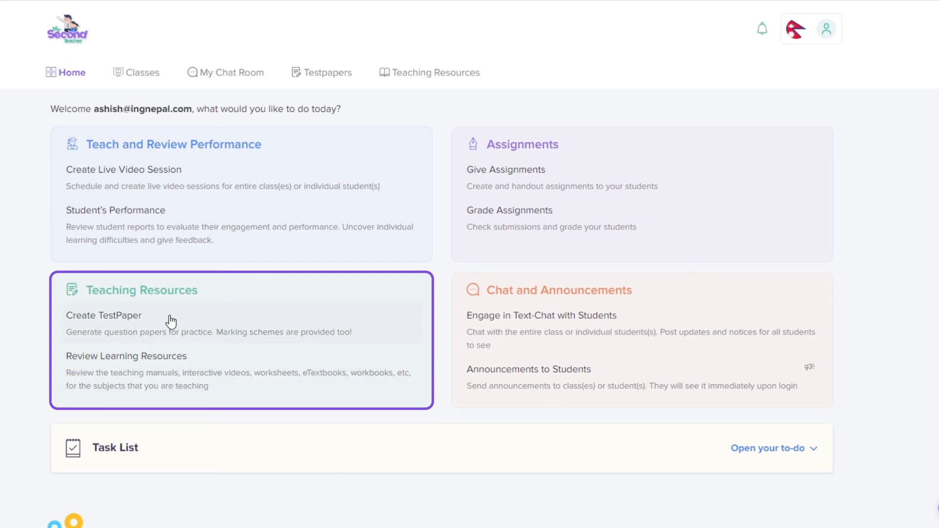
Step: Open the Teaching Resources listing and browse its interactive videos and TOP Maths and Science eBooks
click(162, 361)
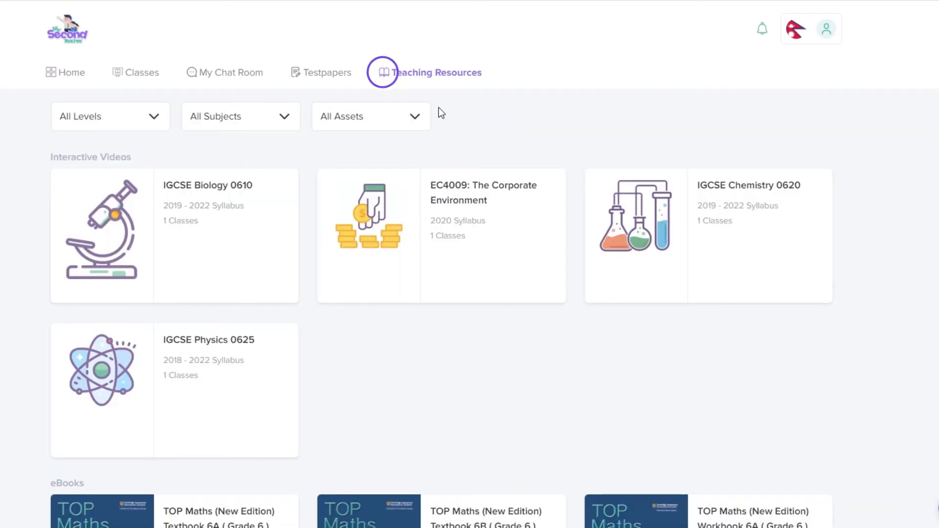
click(460, 75)
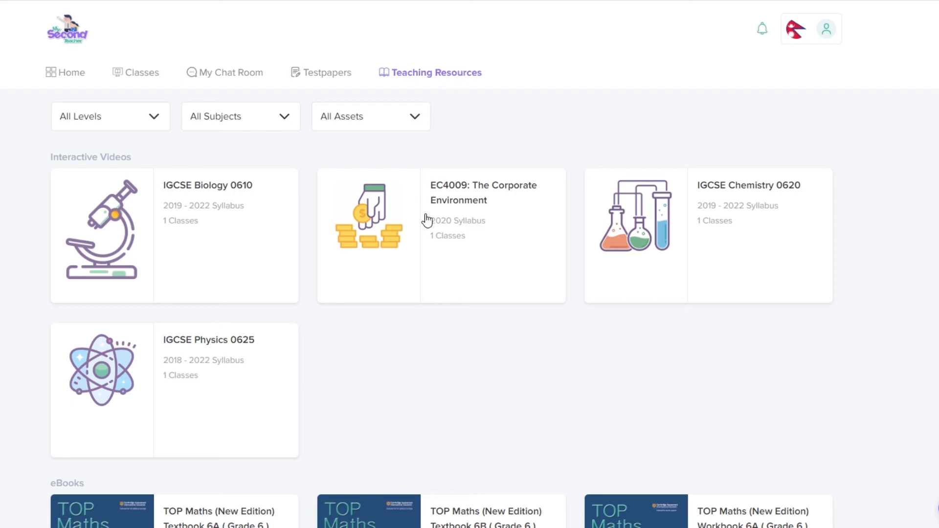
scroll(426, 218, down, 12)
scroll(425, 218, down, 15)
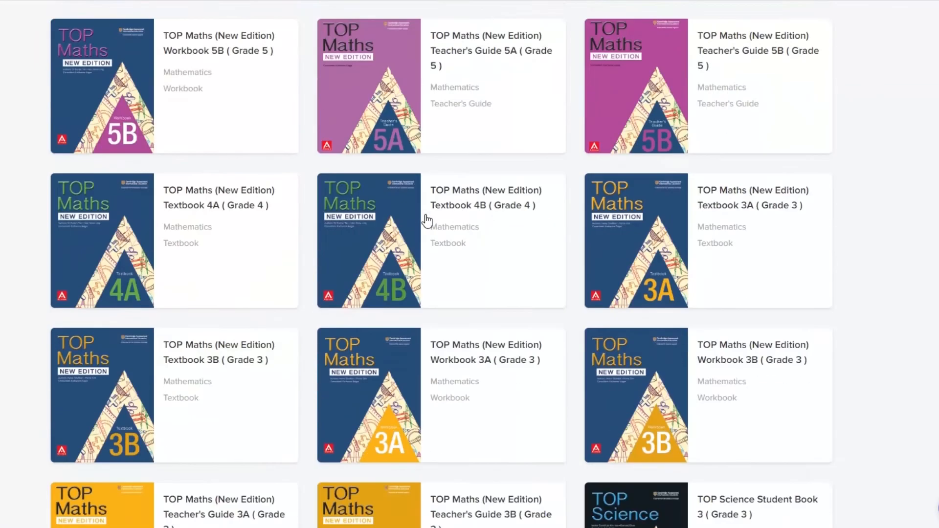
scroll(426, 218, down, 10)
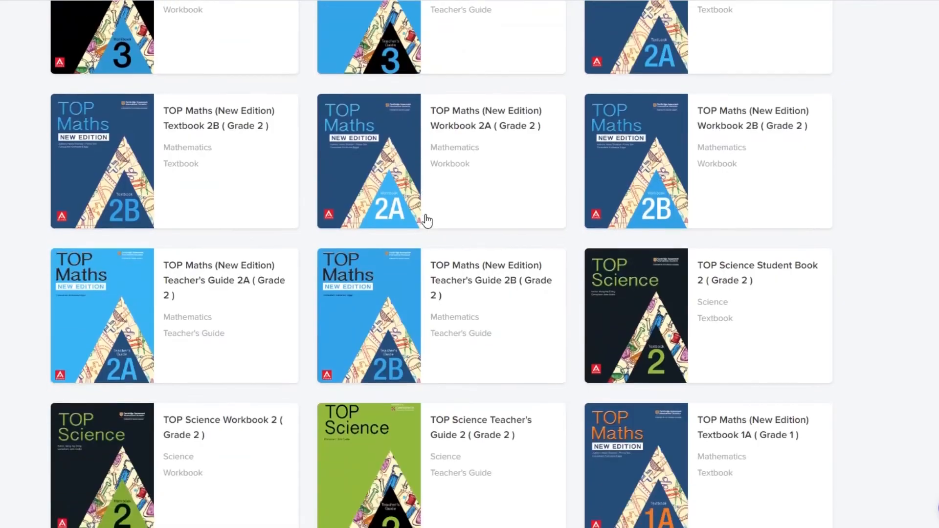
scroll(425, 218, up, 13)
scroll(426, 221, up, 20)
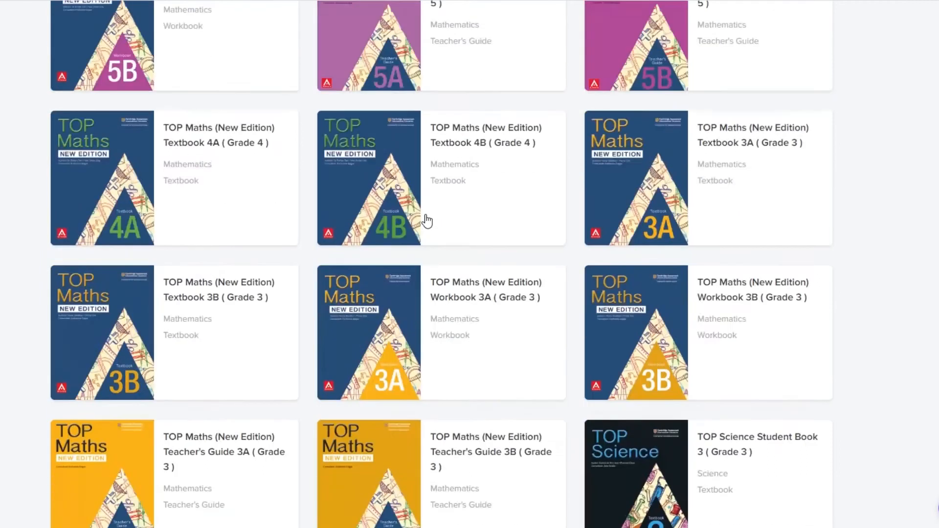
scroll(427, 221, up, 3)
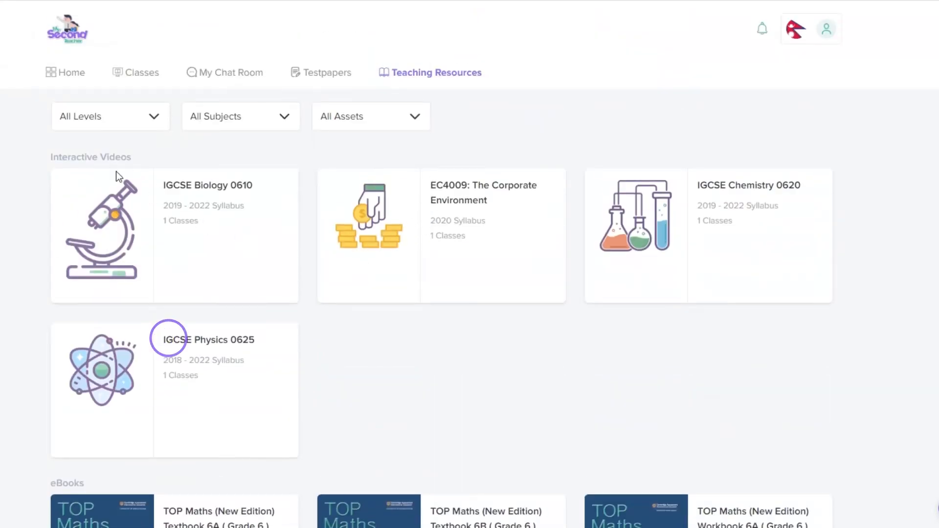
Step: Open the IGCSE Physics 0625 interactive videos and scroll to the Chapter 1: General Physics lessons
click(200, 362)
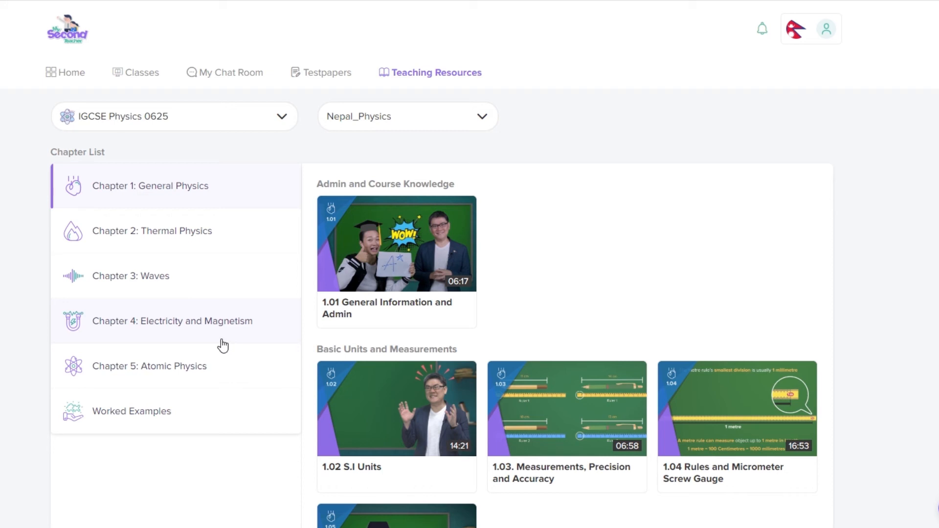
scroll(229, 342, down, 3)
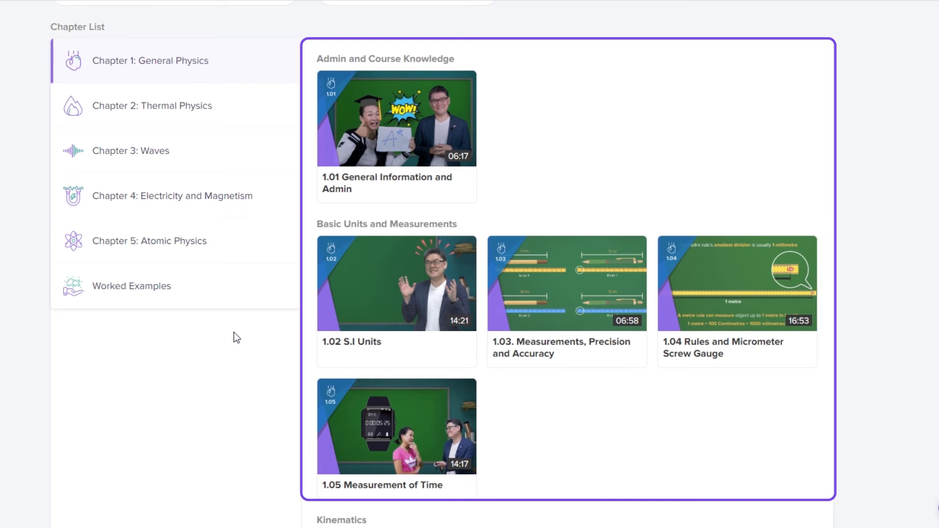
Step: Open the 1.01 General Information and Admin lesson, then pause and resume its video
click(391, 139)
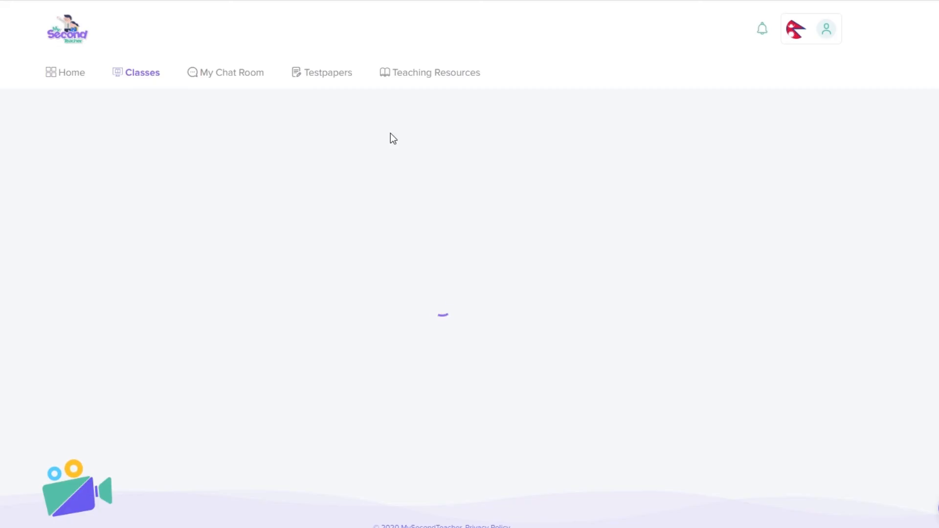
scroll(411, 274, down, 1)
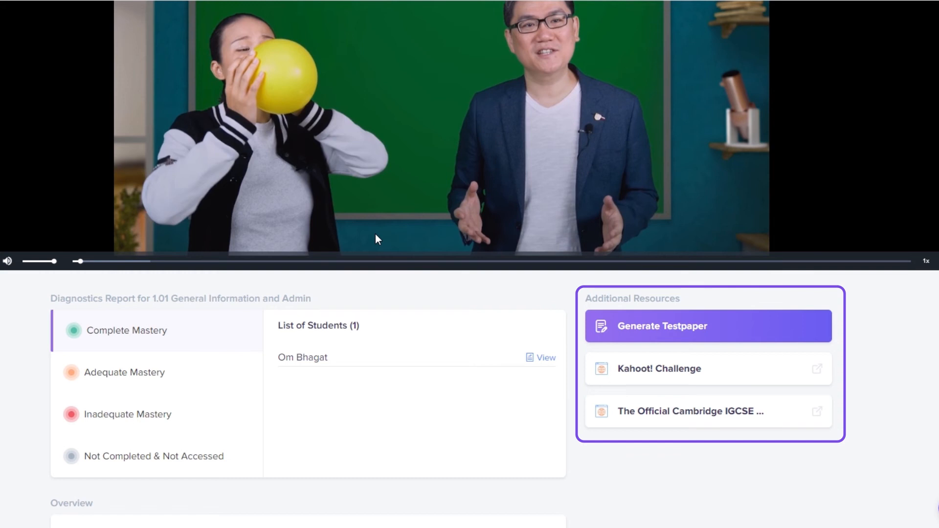
scroll(743, 324, down, 4)
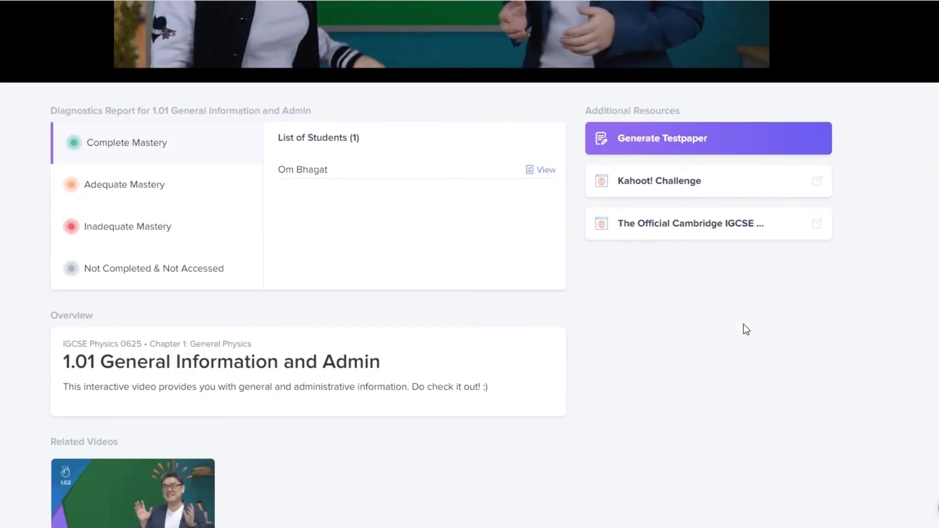
scroll(741, 324, down, 3)
scroll(670, 314, down, 1)
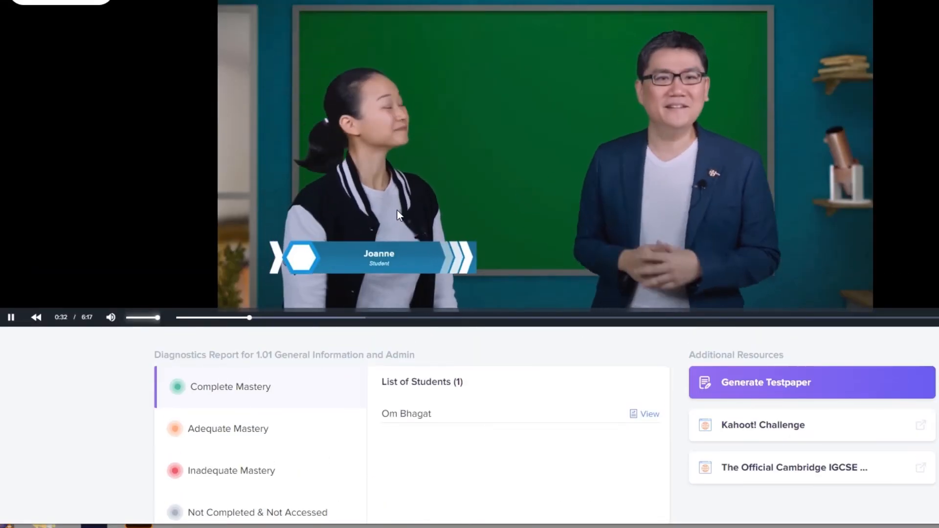
scroll(396, 215, up, 3)
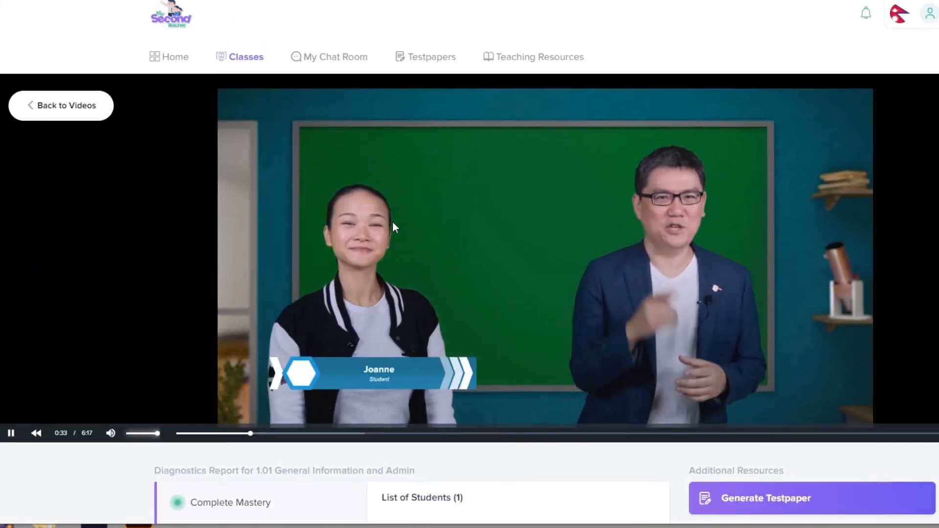
click(13, 433)
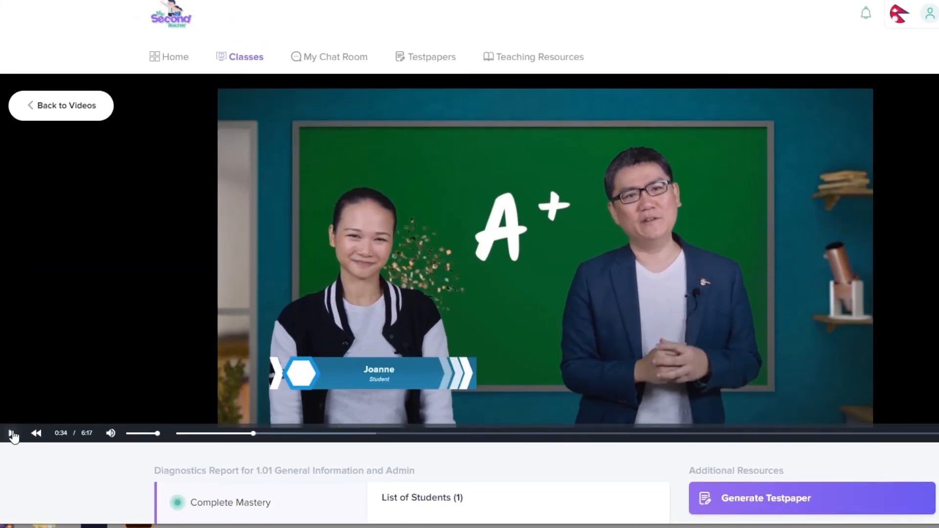
click(12, 433)
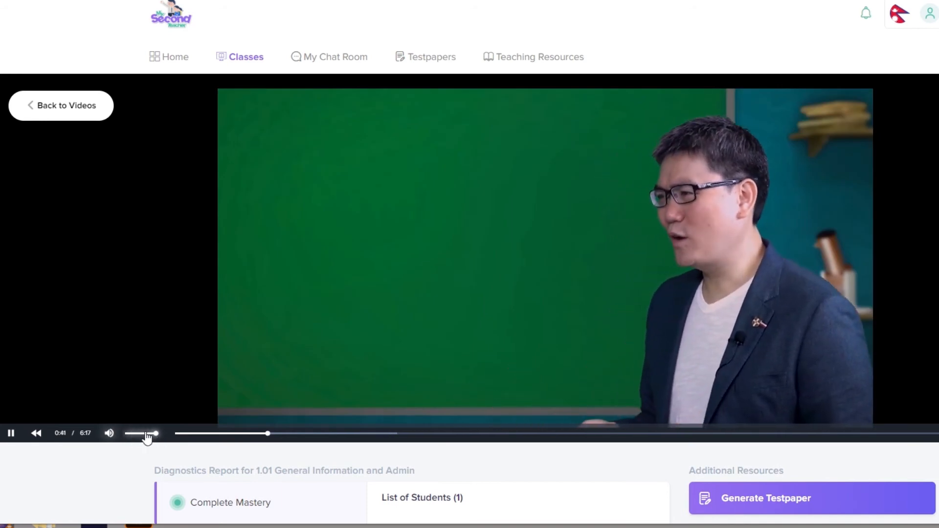
Step: Skip the video ahead to about 0:56, play at 1.25x, and try quality and fullscreen
drag(269, 433, 325, 438)
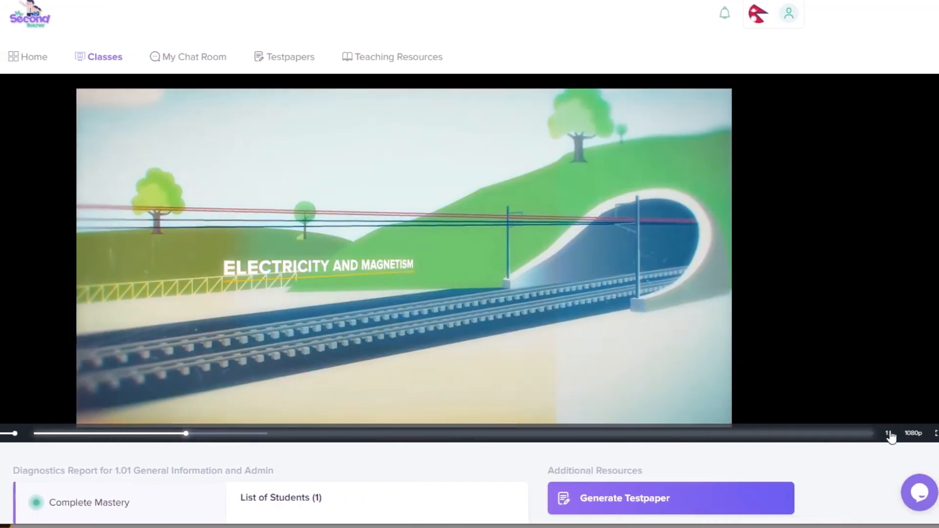
mouse_move(882, 433)
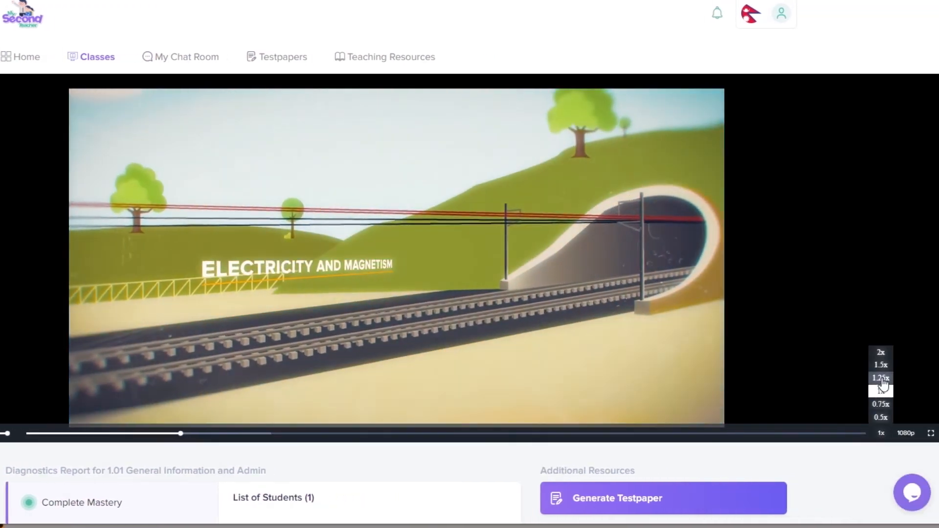
click(881, 379)
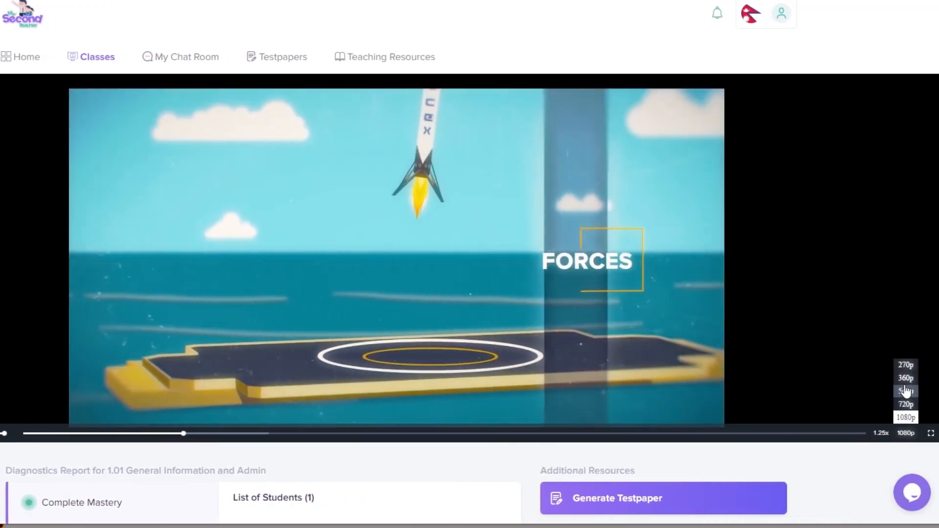
click(906, 418)
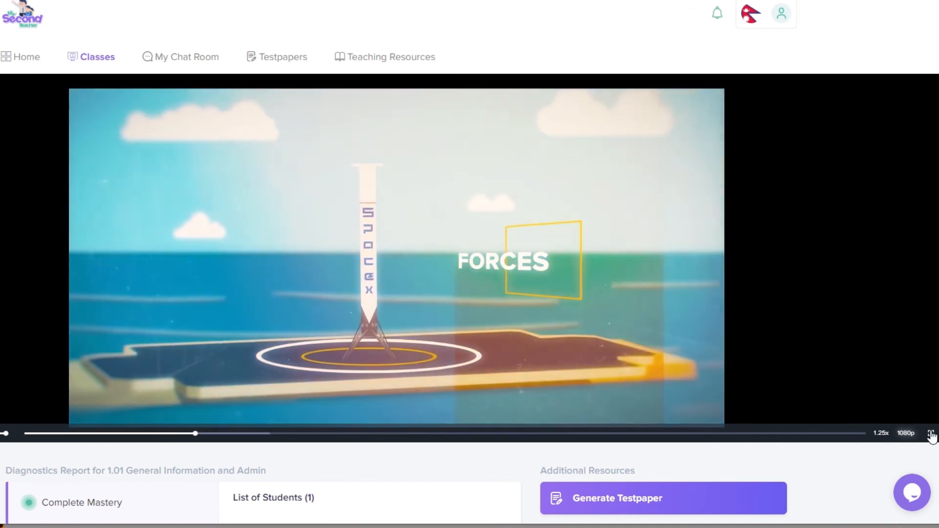
click(931, 434)
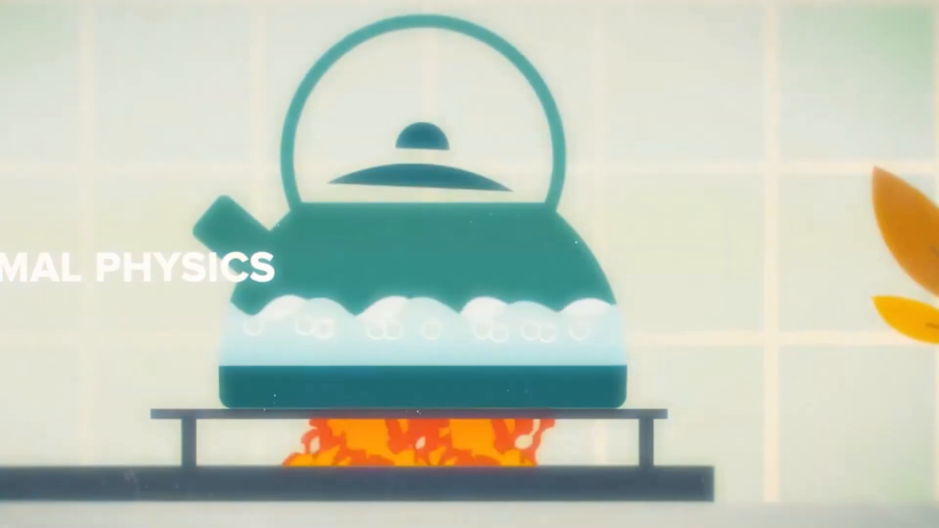
double_click(688, 417)
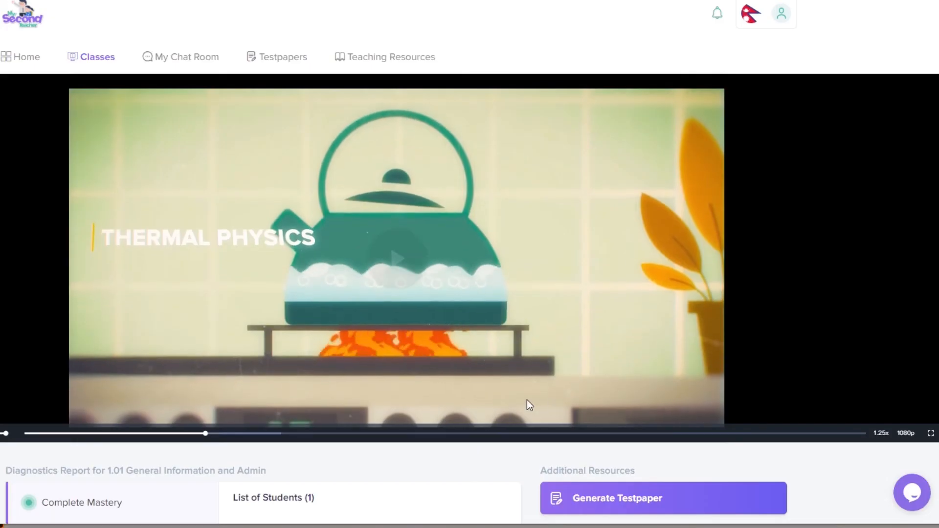
Step: View the Adequate Mastery, Inadequate Mastery and Not Completed & Not Accessed (2385) student lists
scroll(571, 356, down, 5)
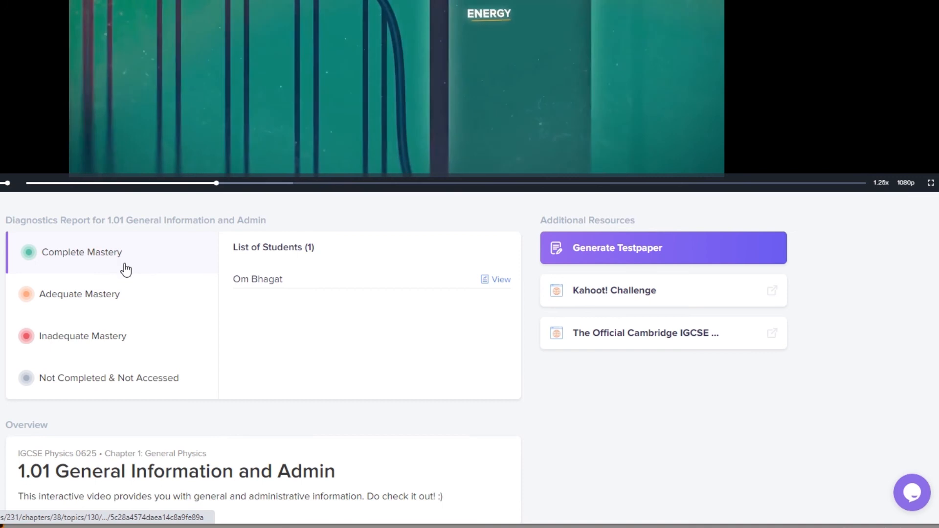
click(112, 296)
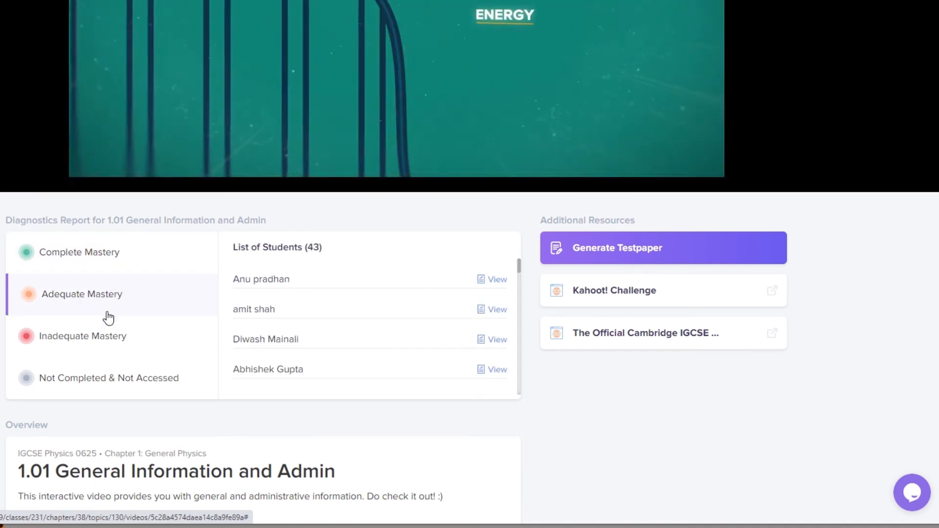
click(108, 337)
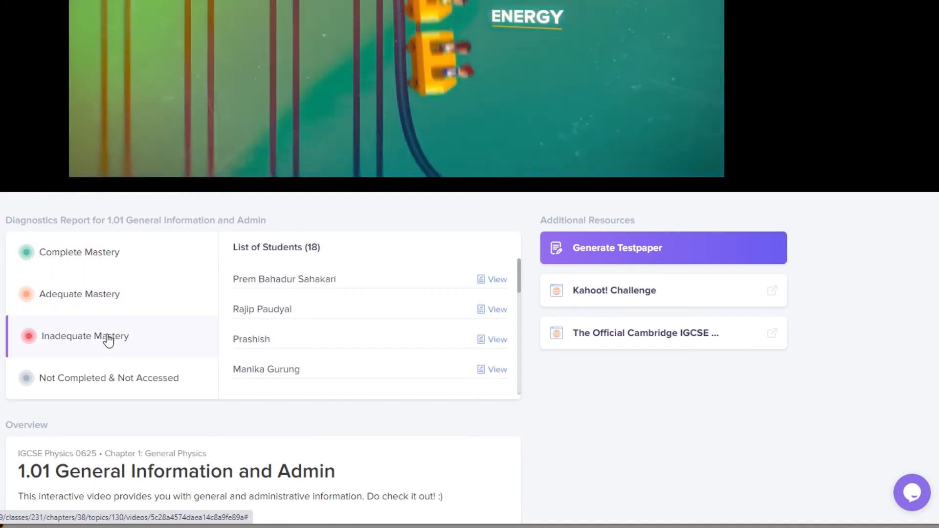
click(110, 379)
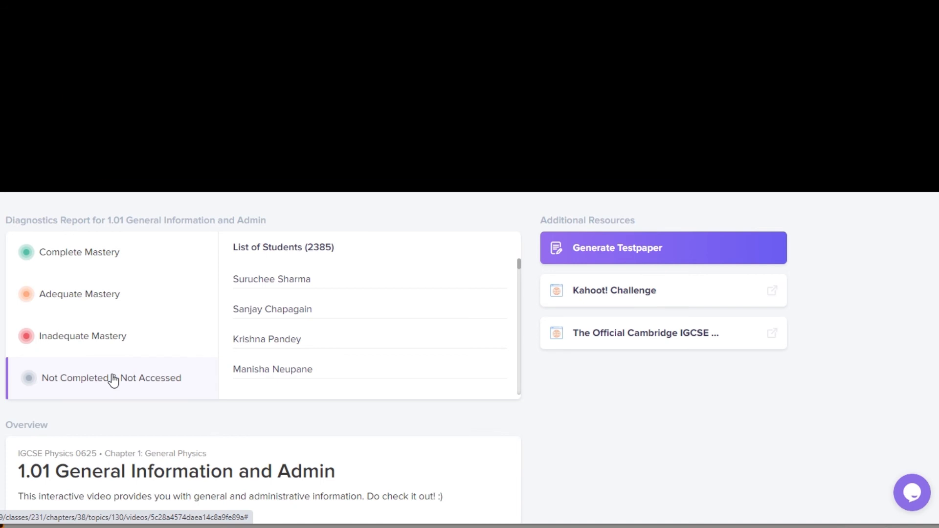
scroll(114, 380, down, 5)
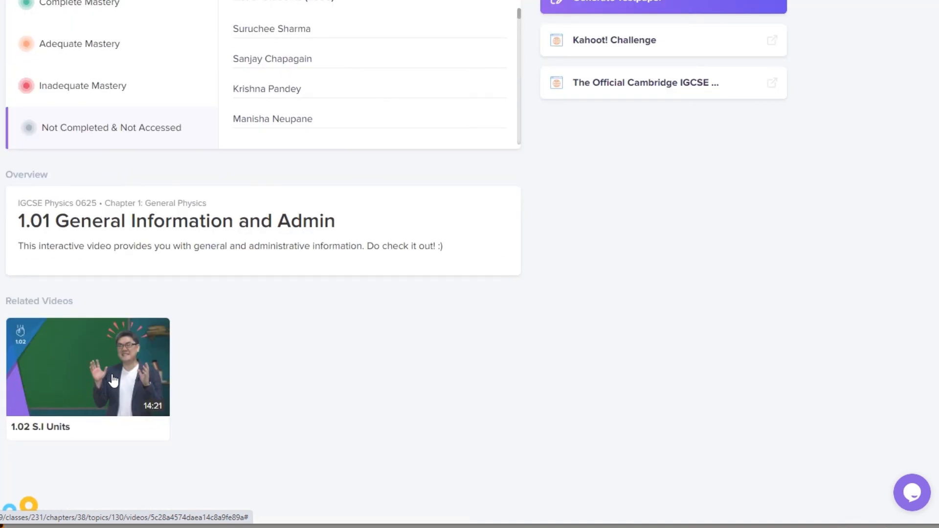
scroll(113, 380, down, 2)
scroll(114, 380, up, 10)
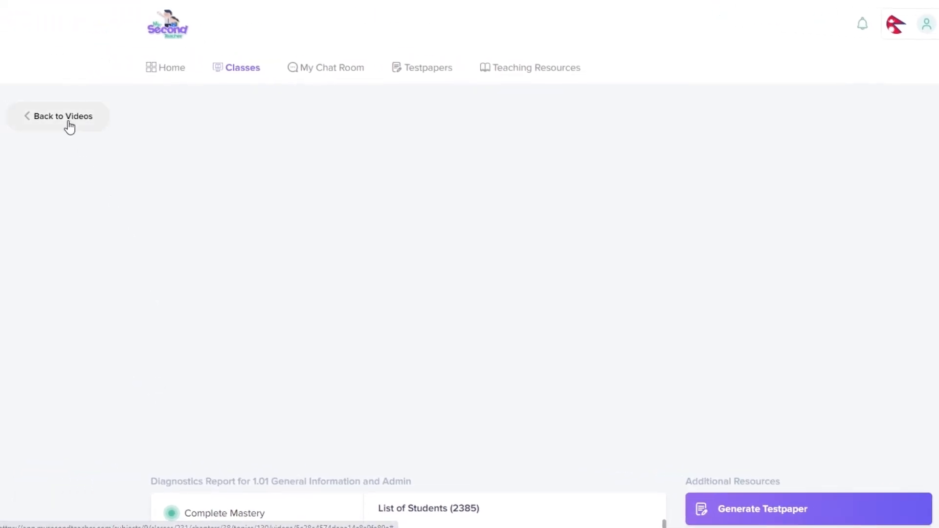
Step: Return to the videos list and scroll down to the TOP Maths and TOP Science Grade 3 eBooks
click(69, 126)
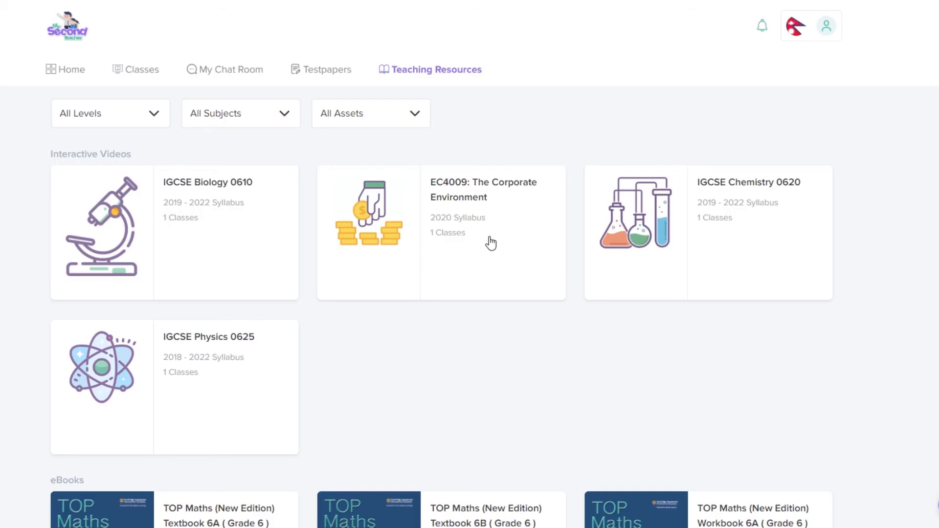
scroll(488, 241, down, 9)
scroll(492, 244, down, 15)
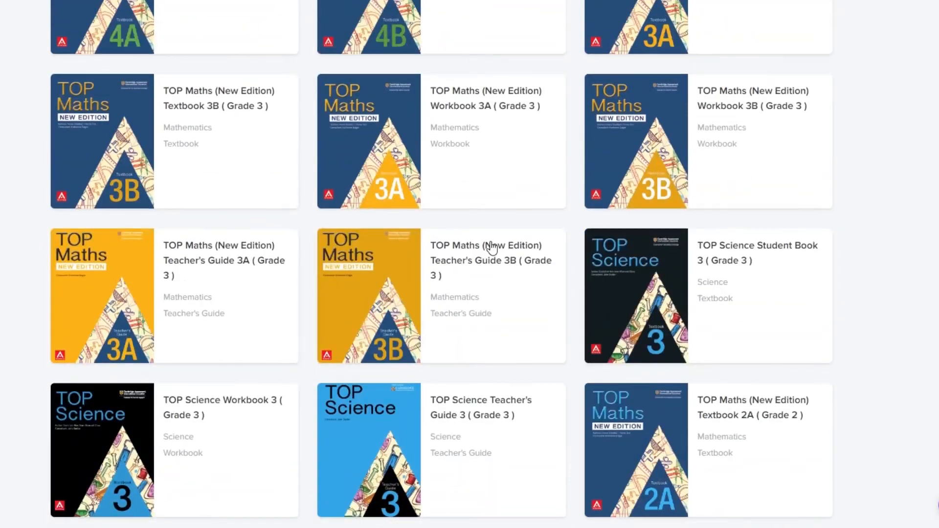
scroll(490, 248, down, 15)
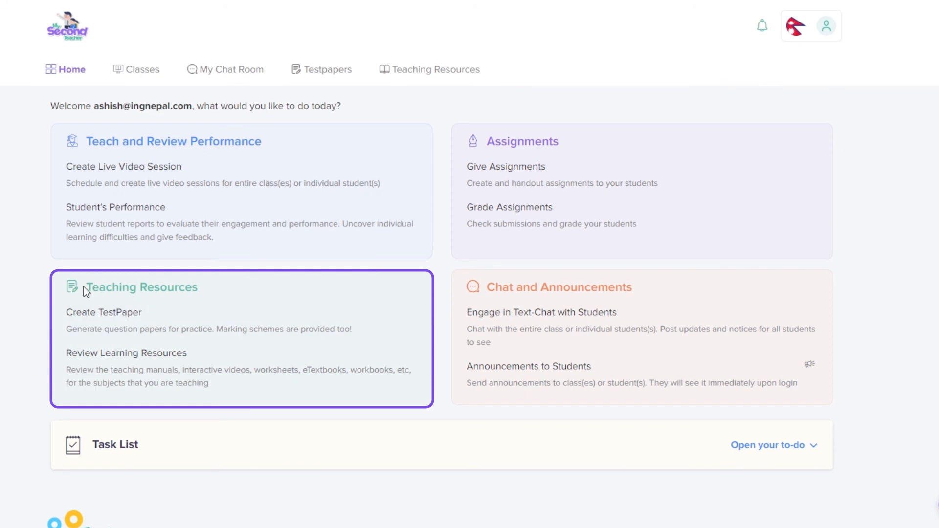
click(88, 363)
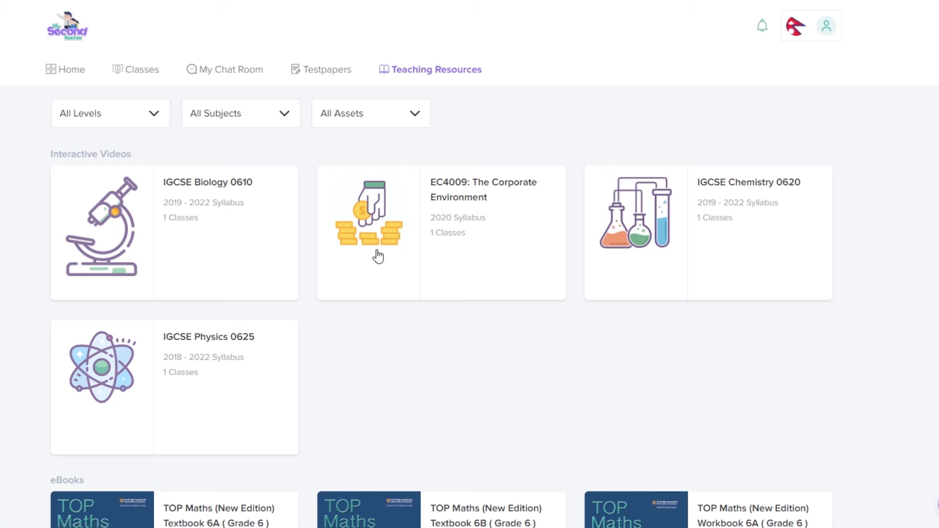
scroll(362, 266, down, 9)
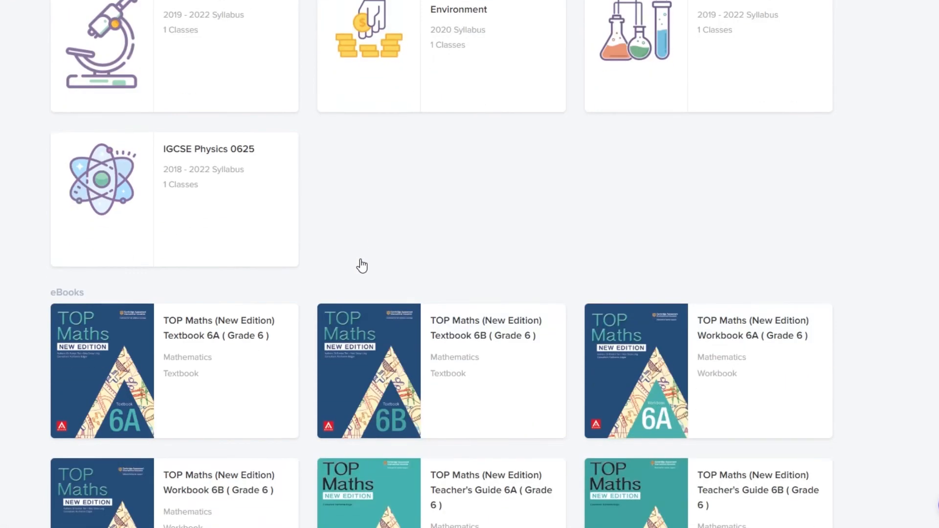
scroll(361, 261, down, 5)
scroll(360, 260, up, 12)
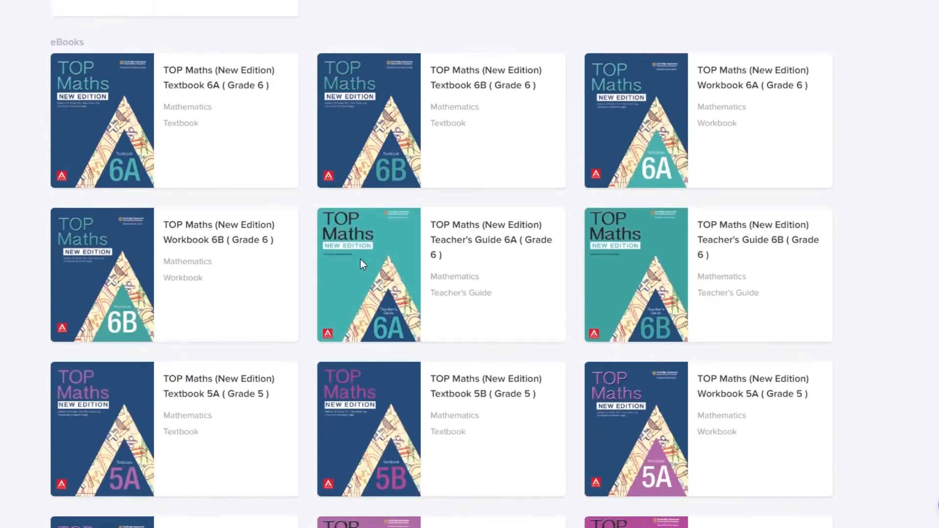
scroll(362, 264, up, 3)
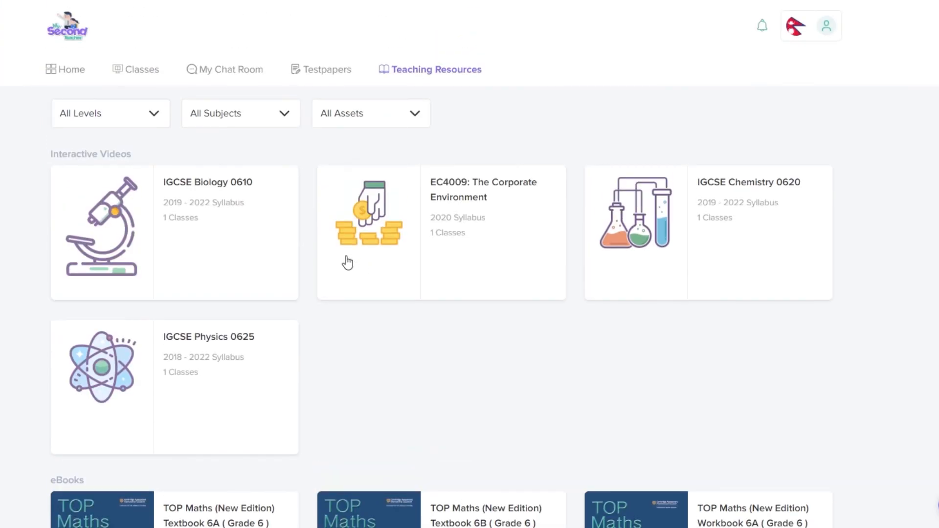
scroll(312, 246, down, 8)
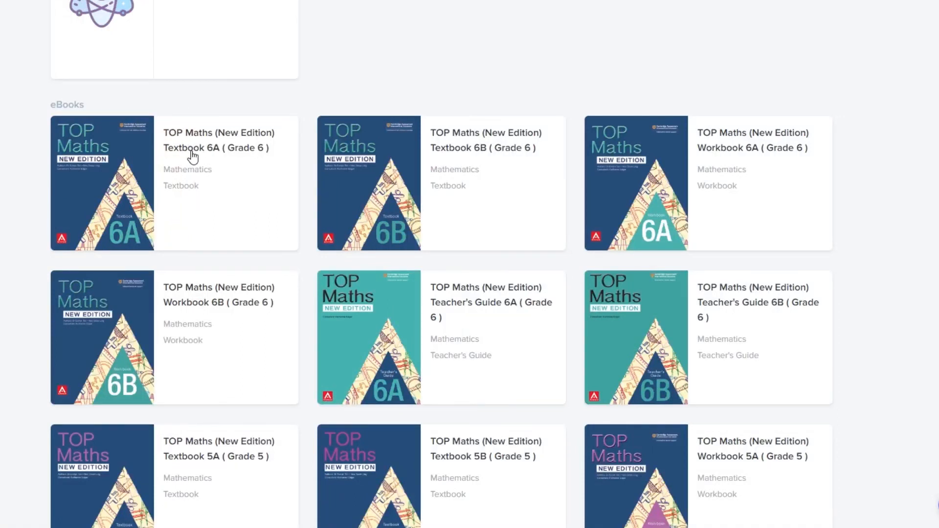
scroll(193, 159, up, 4)
scroll(193, 159, up, 4)
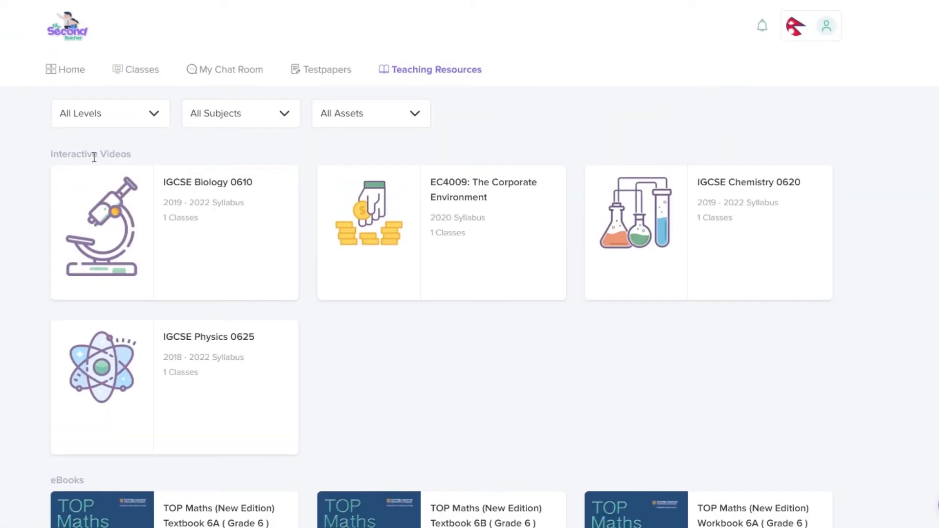
scroll(157, 302, down, 8)
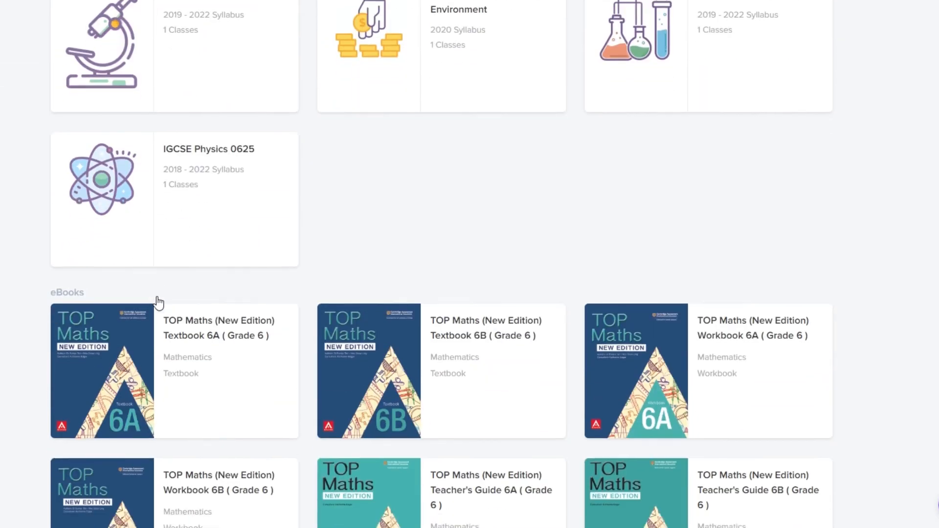
scroll(157, 302, up, 8)
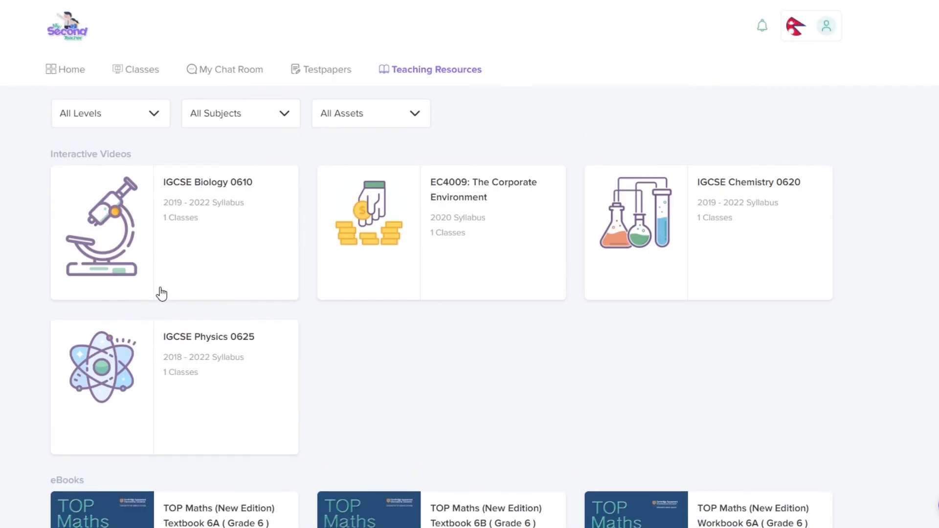
scroll(212, 305, down, 2)
scroll(214, 313, down, 5)
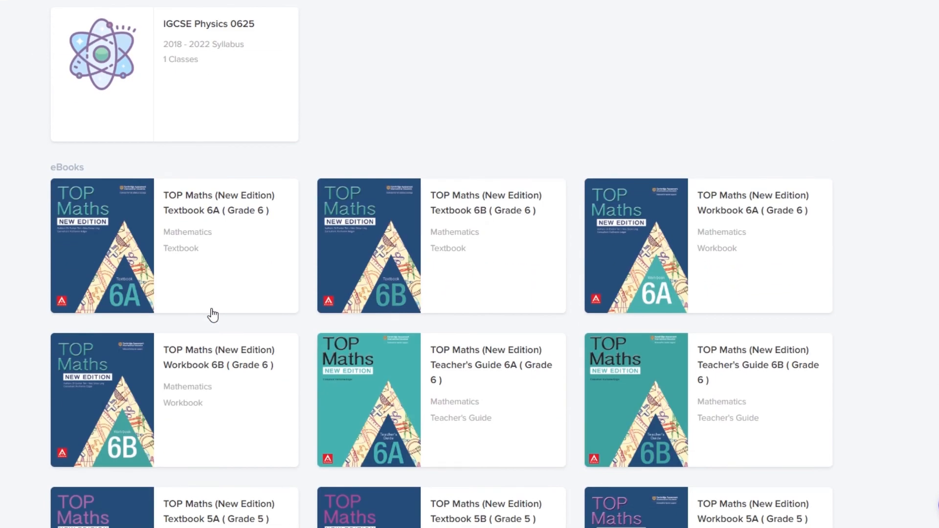
scroll(212, 316, down, 7)
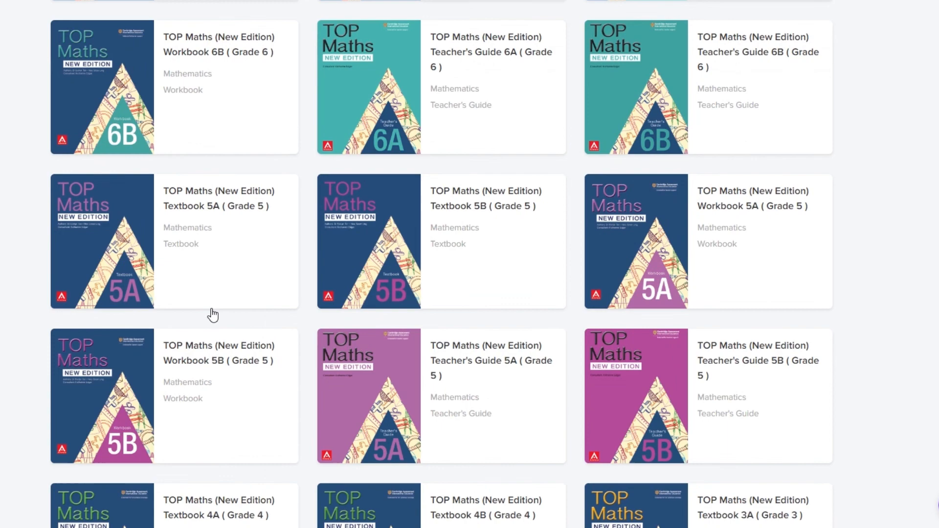
scroll(212, 315, down, 18)
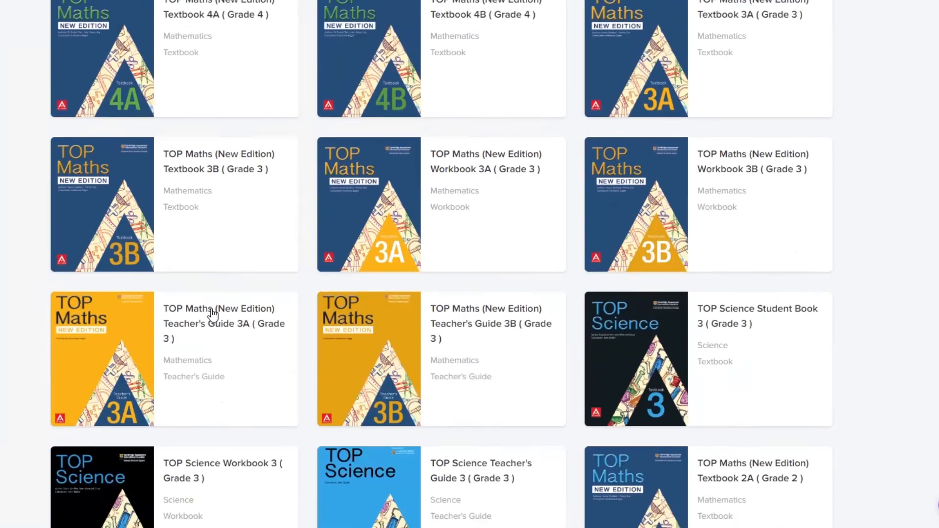
scroll(212, 315, up, 20)
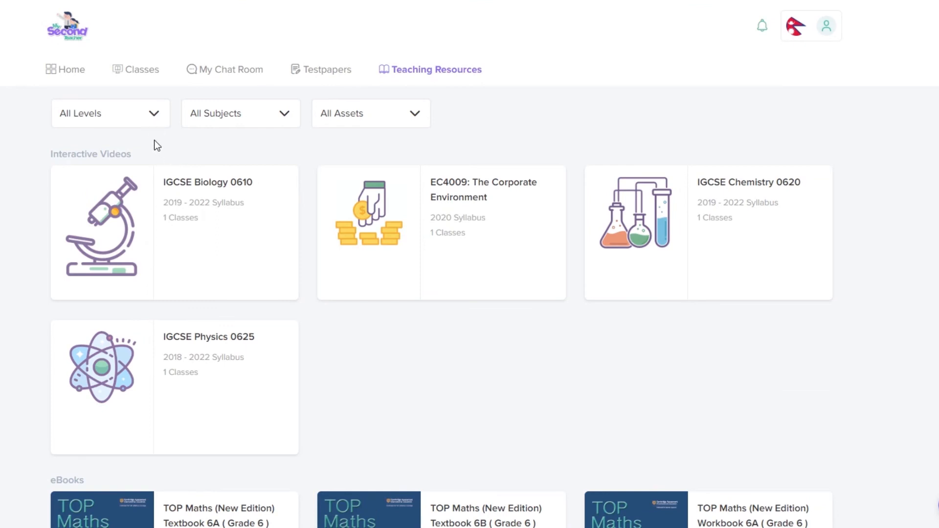
scroll(178, 221, down, 8)
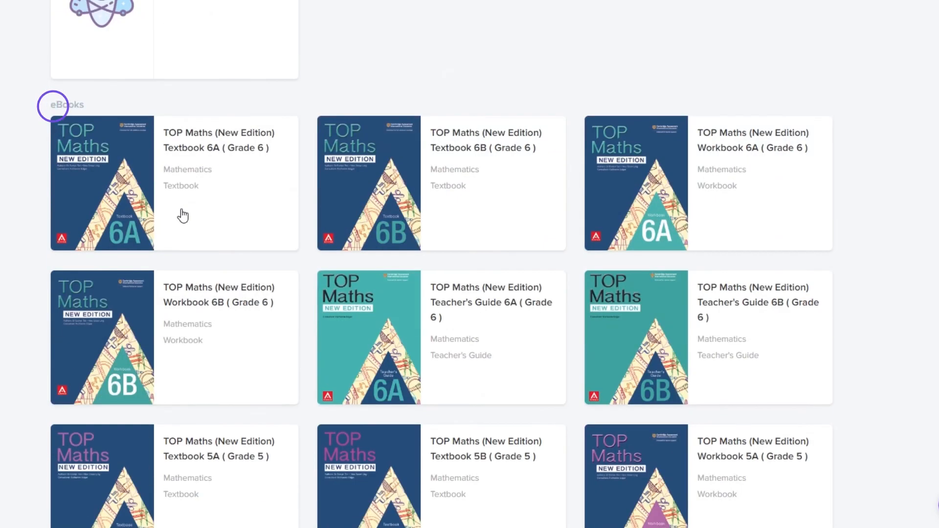
Step: Open the TOP Maths Textbook 6A card's details and launch it in the eBook reader
click(182, 215)
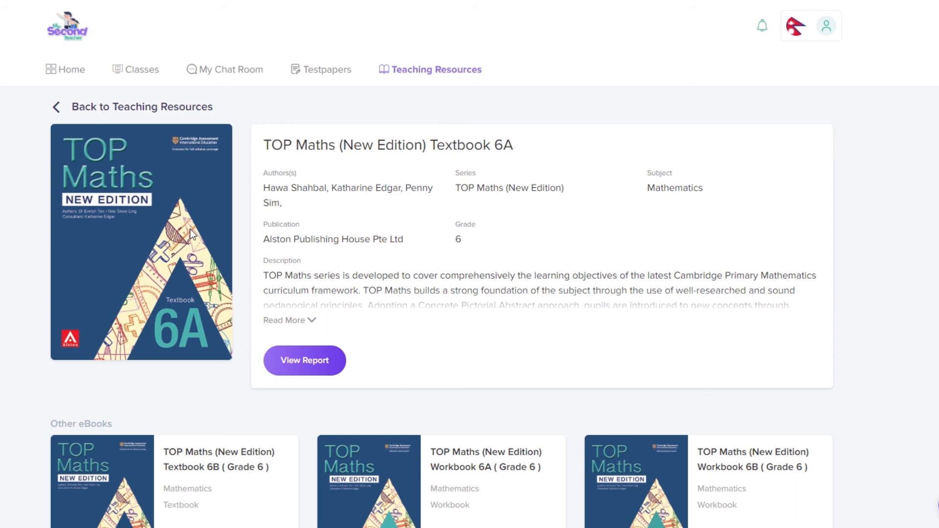
scroll(190, 229, down, 1)
click(301, 297)
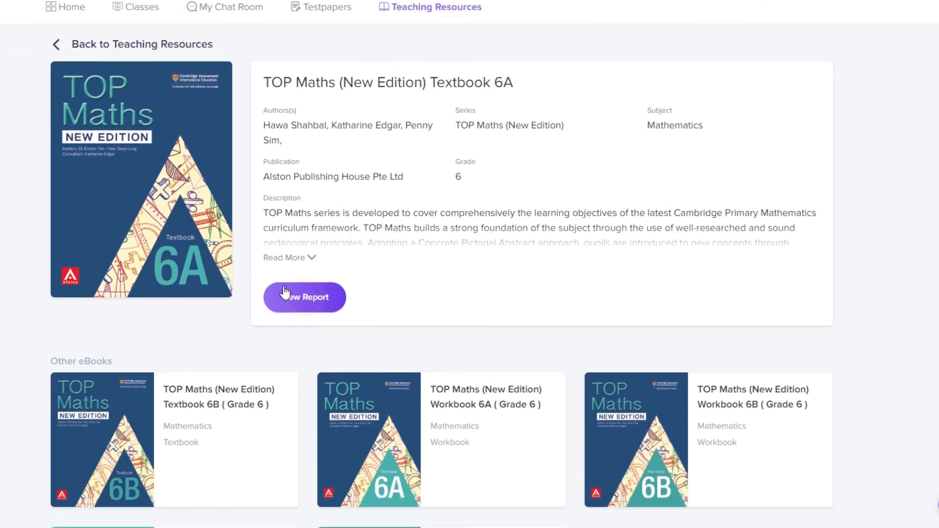
scroll(157, 239, down, 1)
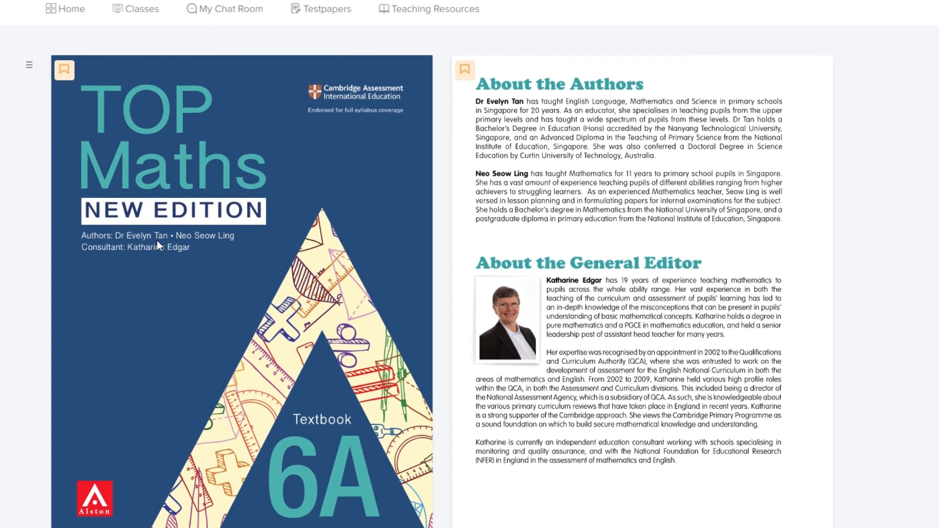
scroll(156, 239, down, 1)
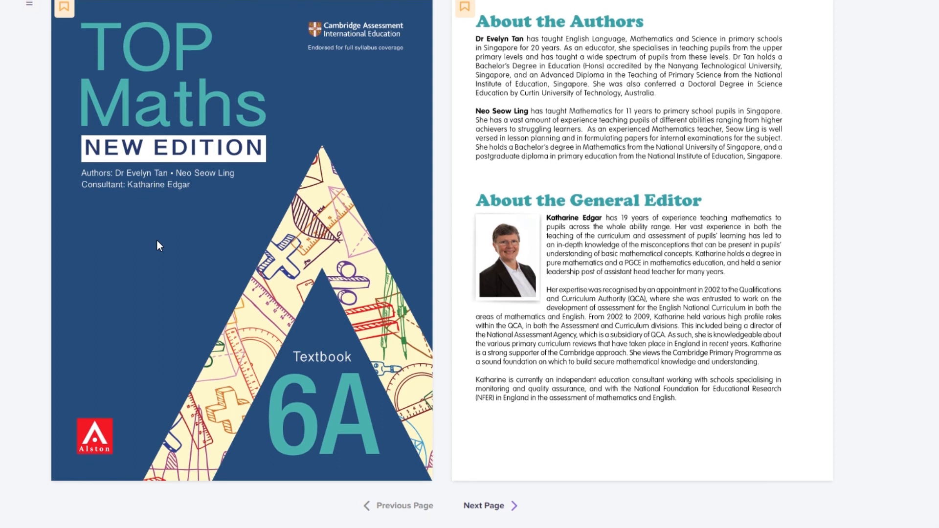
scroll(157, 239, up, 2)
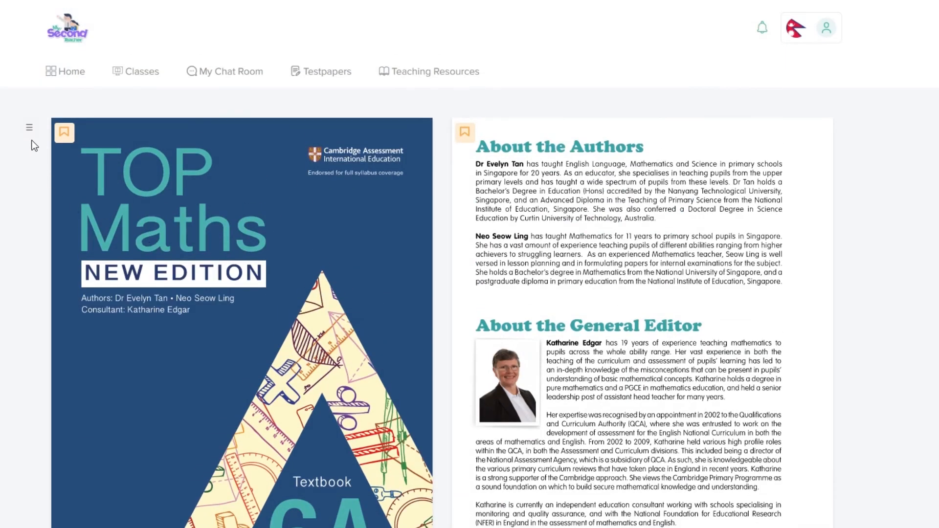
Step: Open the reader's hamburger view options menu and close it without changes
click(29, 129)
click(32, 129)
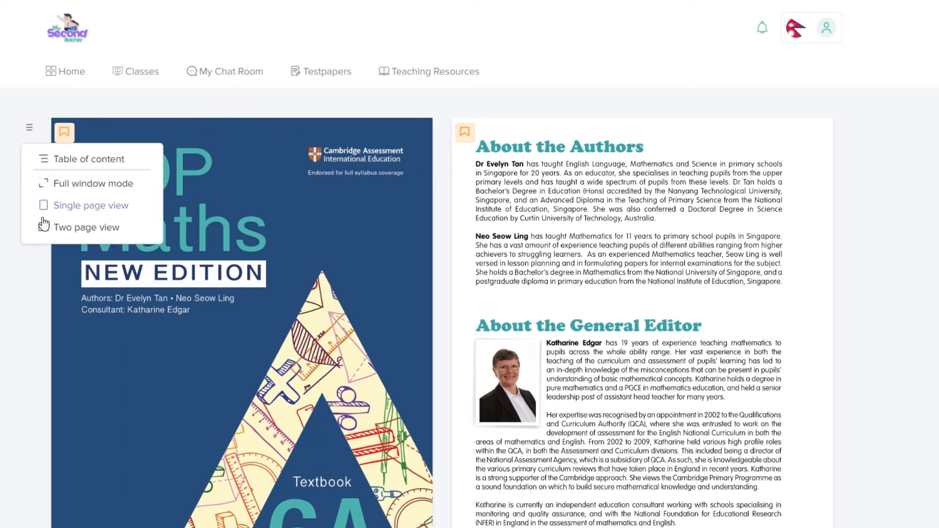
click(22, 133)
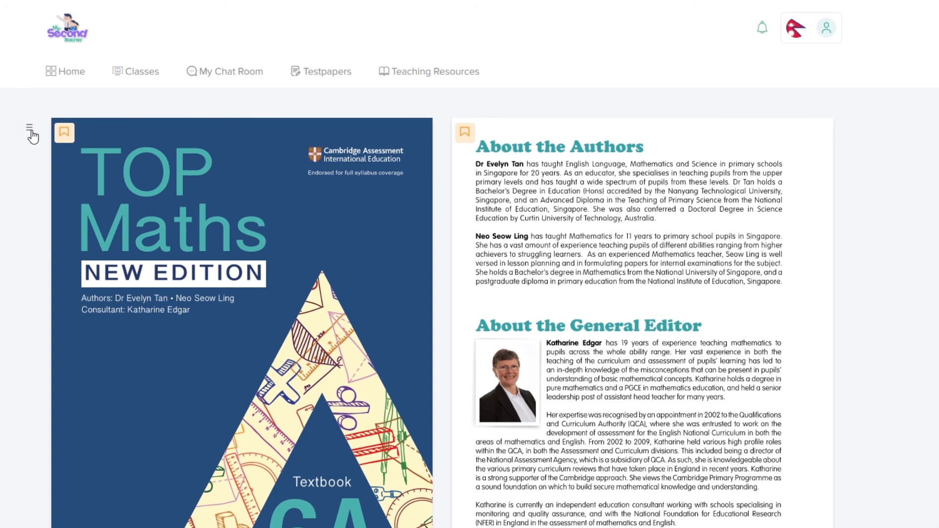
click(64, 133)
click(466, 137)
Step: Turn to the next spread showing the Preface and How to Use the Book pages
scroll(443, 259, down, 1)
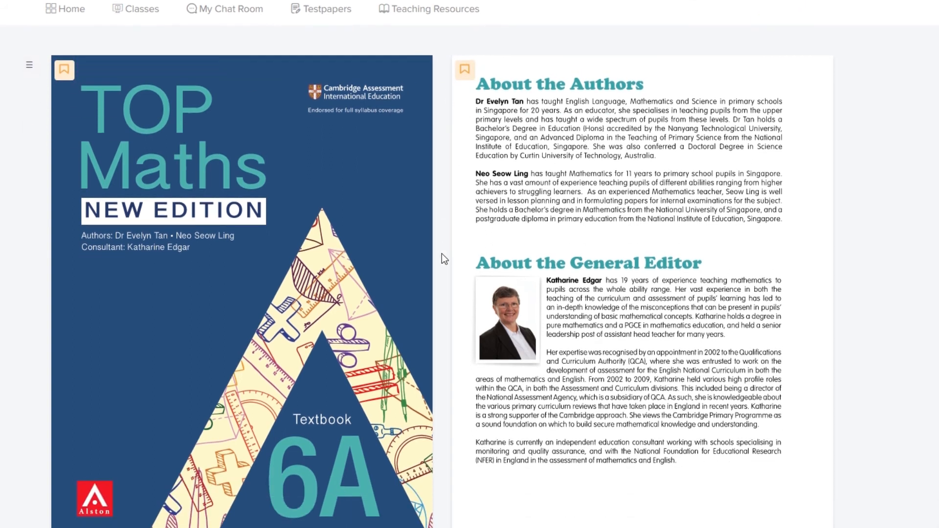
mouse_move(930, 228)
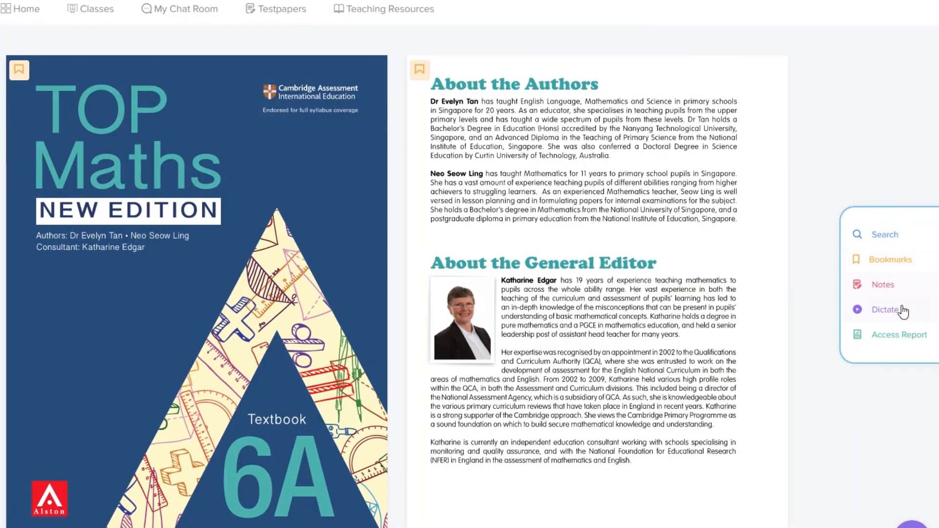
scroll(694, 323, down, 2)
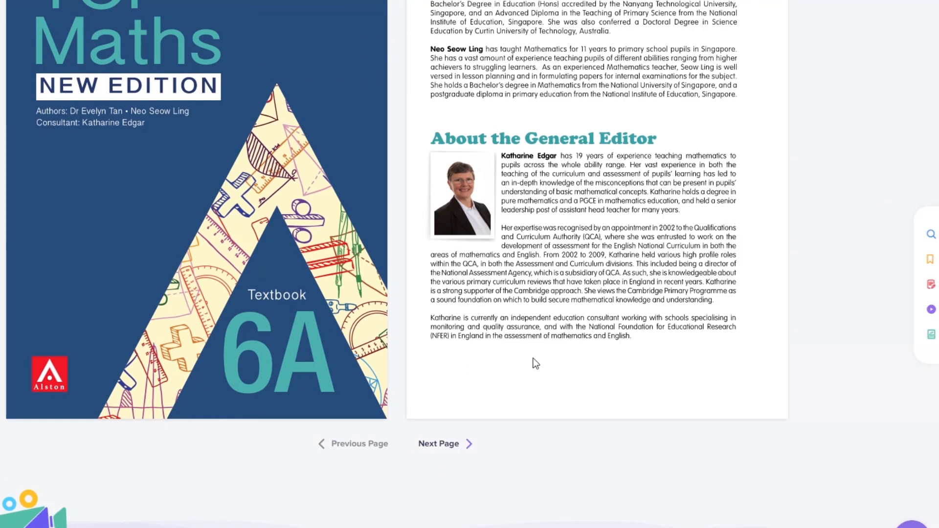
click(457, 445)
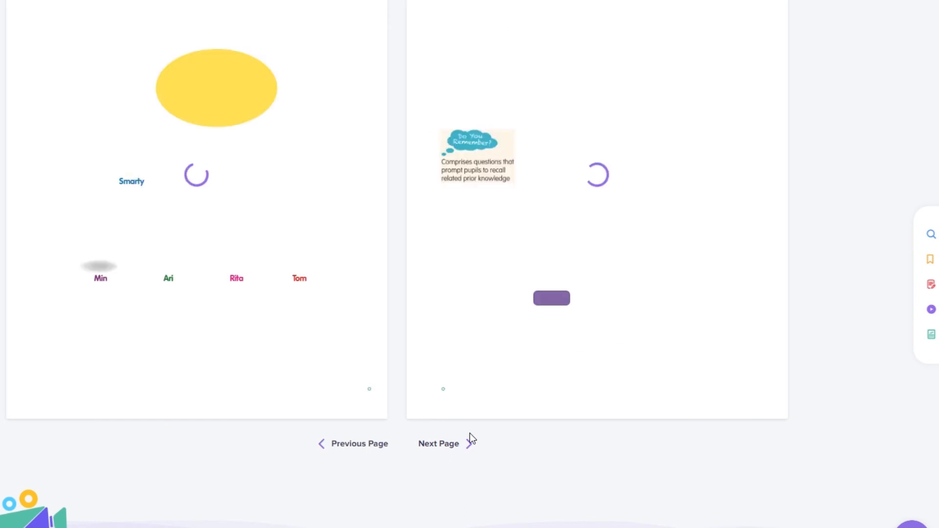
scroll(471, 375, up, 2)
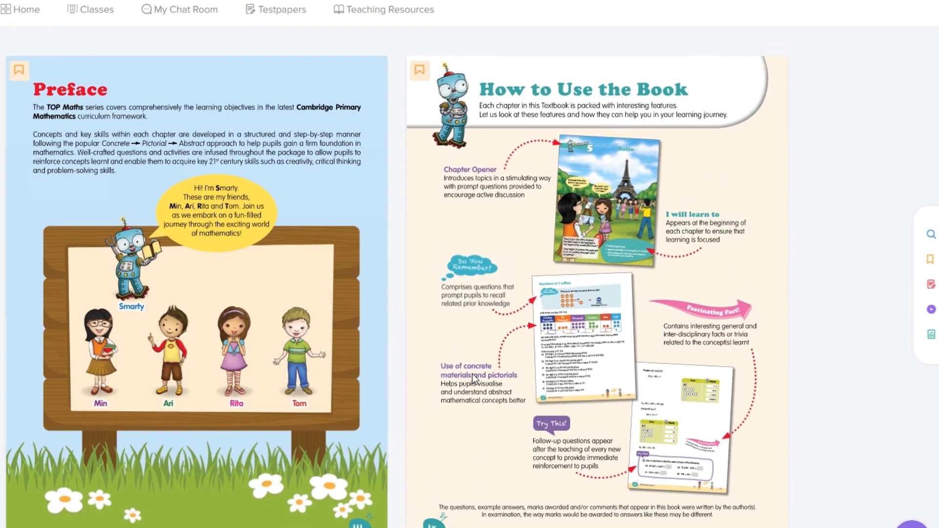
scroll(472, 374, up, 1)
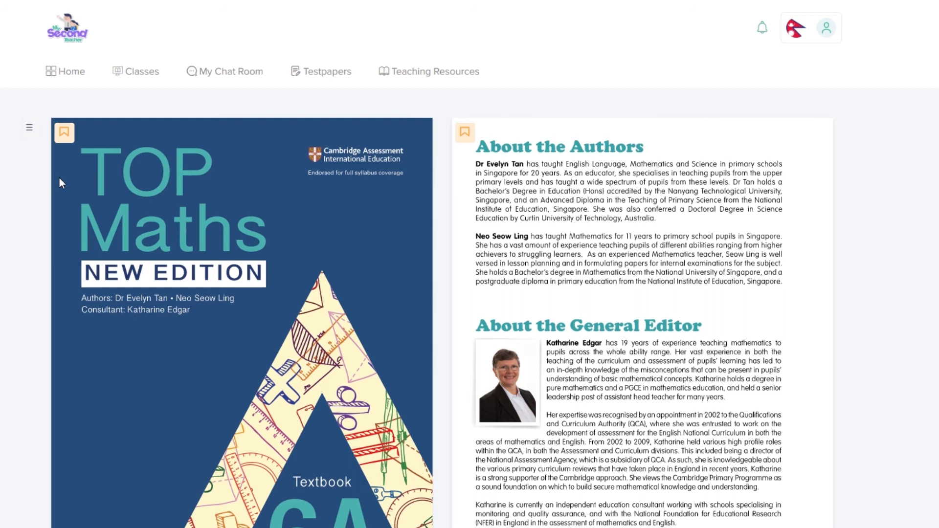
Step: Show the book's Table of content, then close it again
click(29, 128)
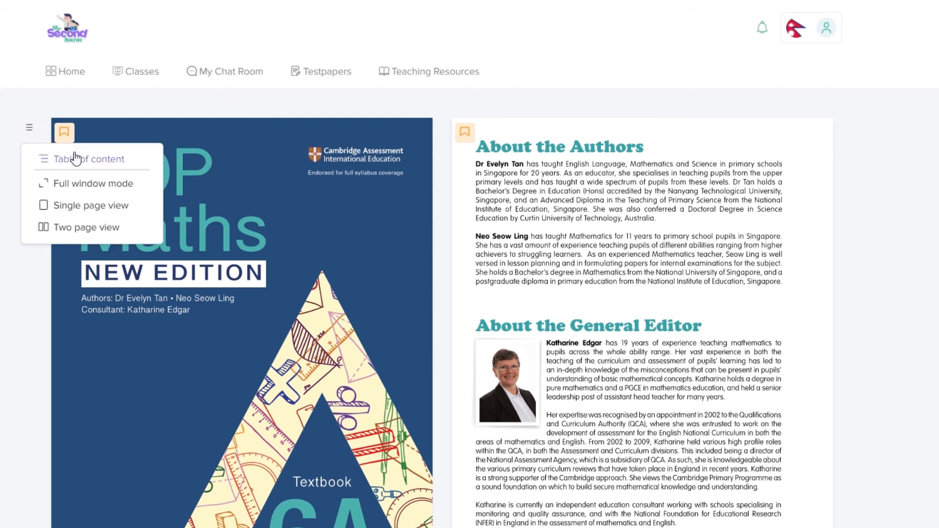
click(76, 158)
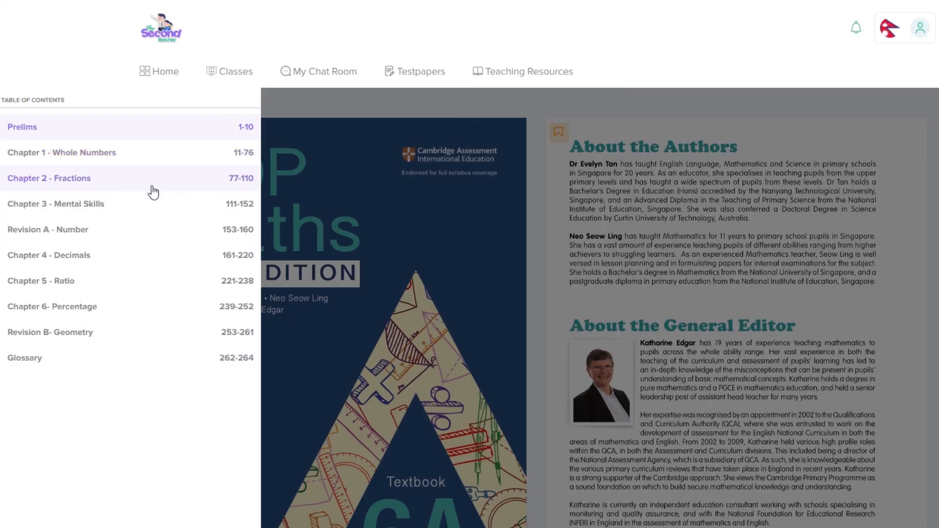
click(322, 163)
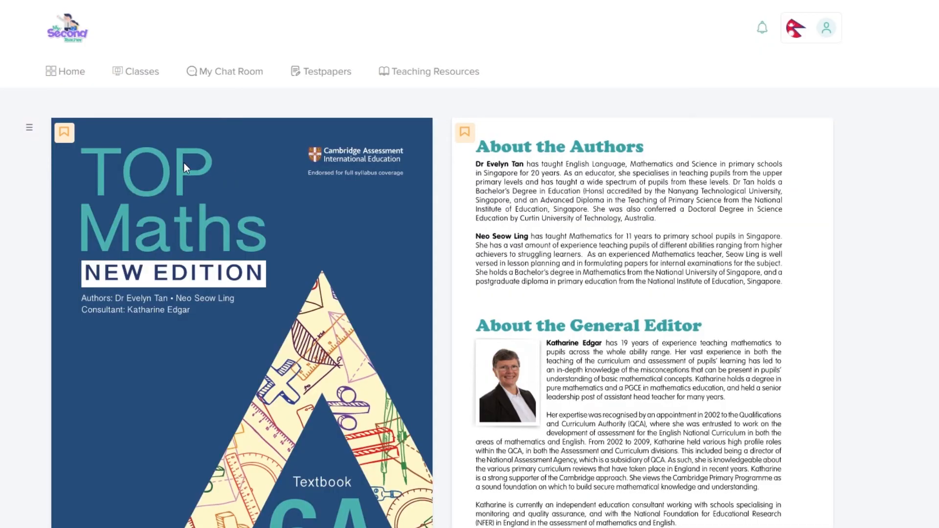
Step: Switch to Full window mode, try Single page view, then return to Two page view
click(31, 129)
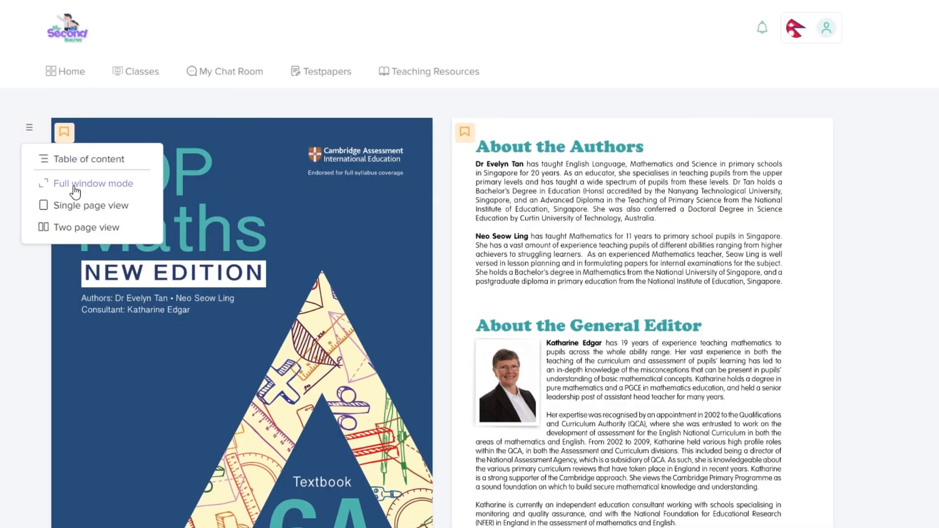
click(74, 187)
click(58, 36)
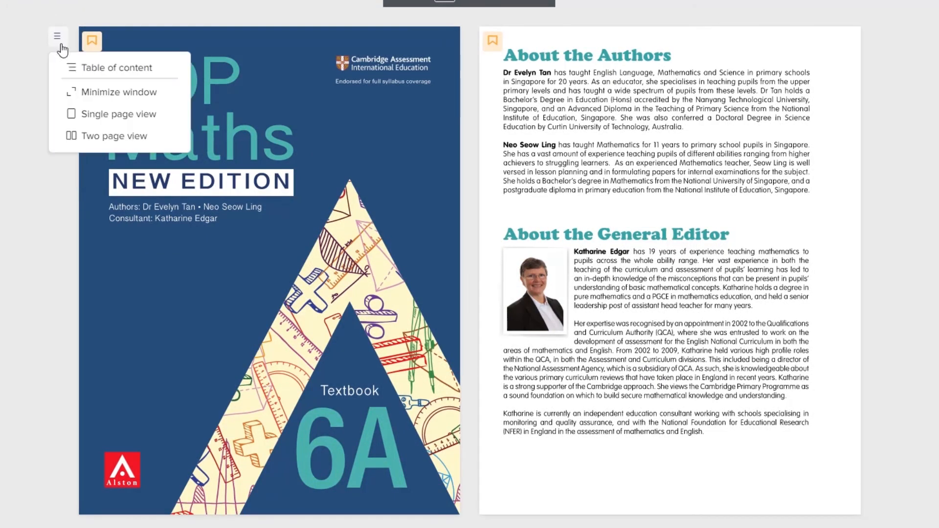
click(99, 119)
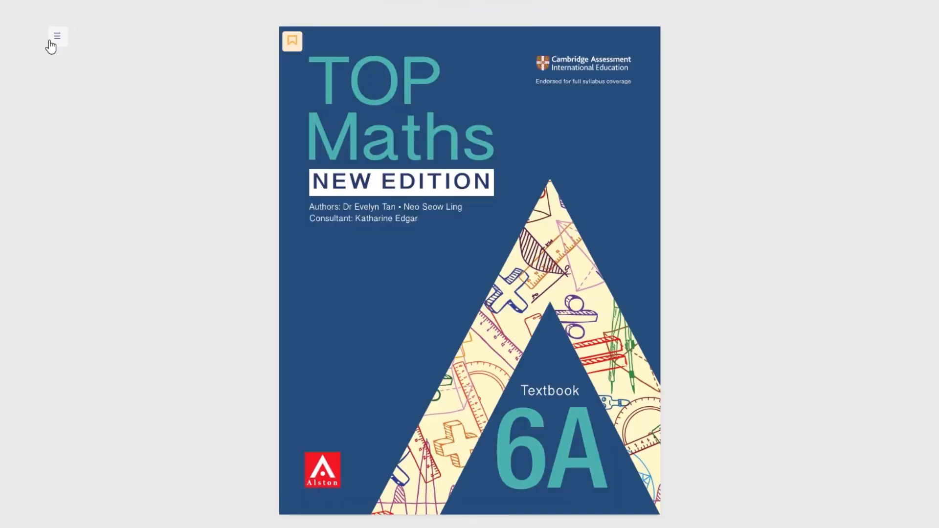
click(58, 36)
click(86, 141)
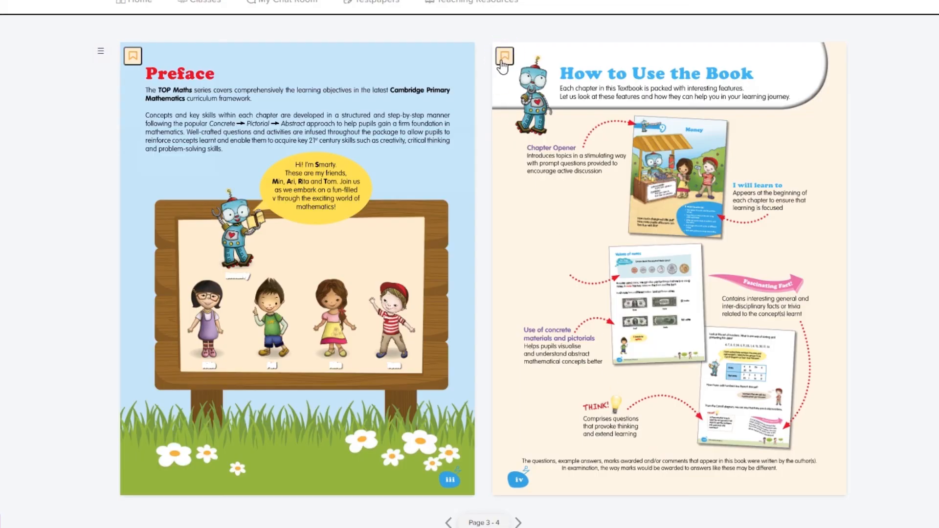
Step: Bookmark page 4 with the comment 'Refer for assig'
click(503, 60)
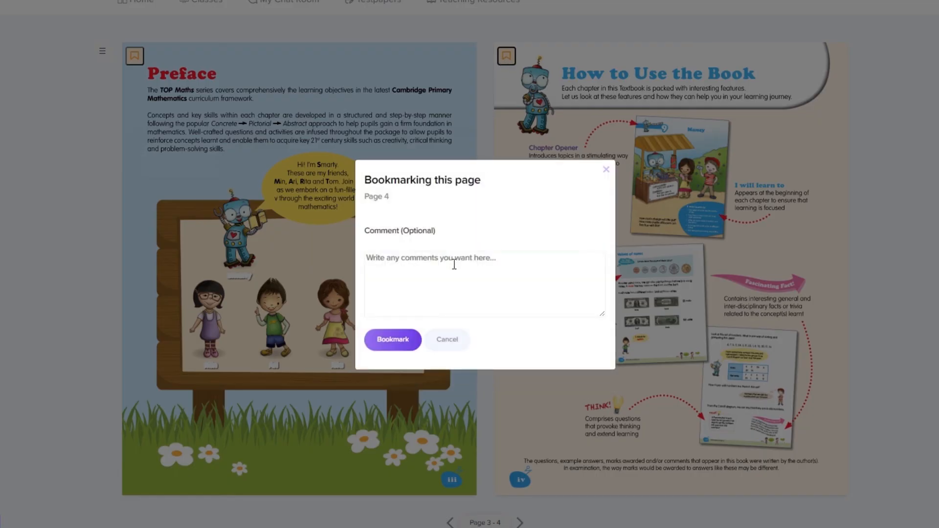
click(452, 278)
text(Refer for assig)
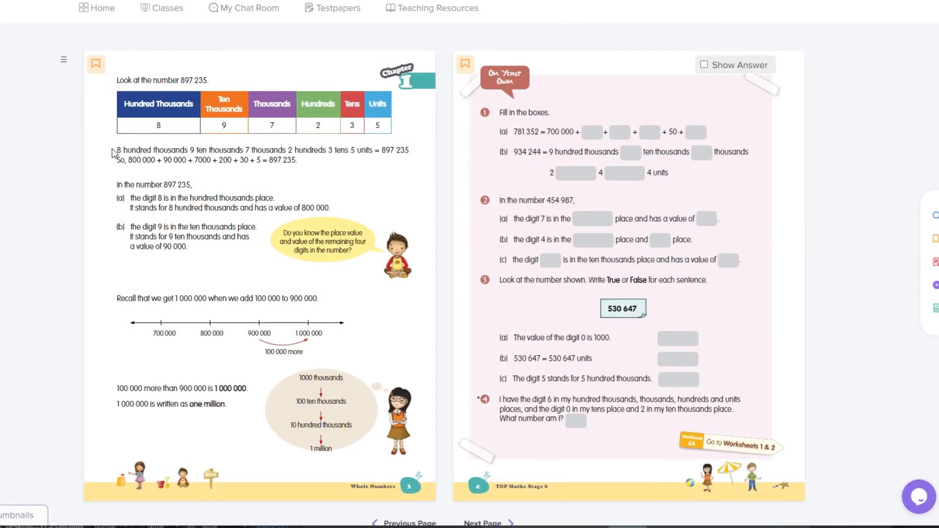
Step: Attach a 'Need to remember' note to the '8 hundred thousands' place-value lines
drag(118, 149, 309, 161)
click(399, 247)
text(Need to remember.)
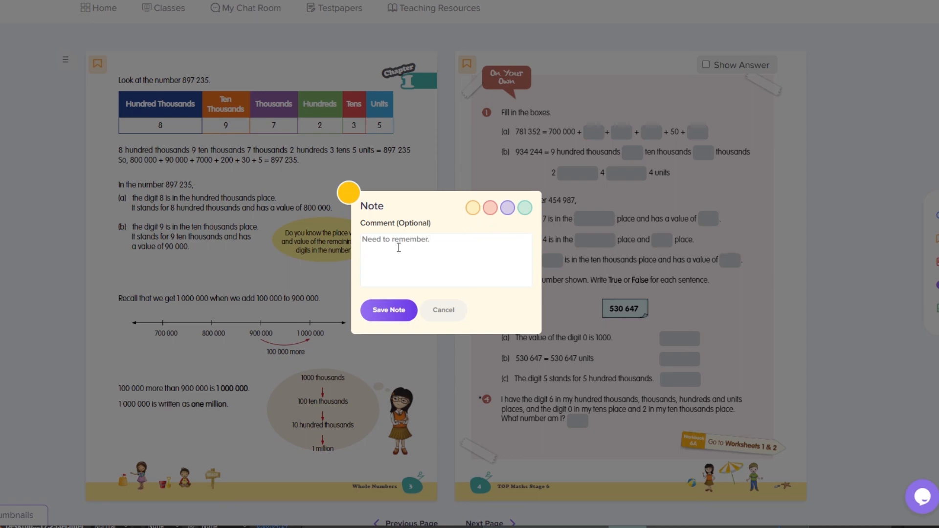
click(398, 310)
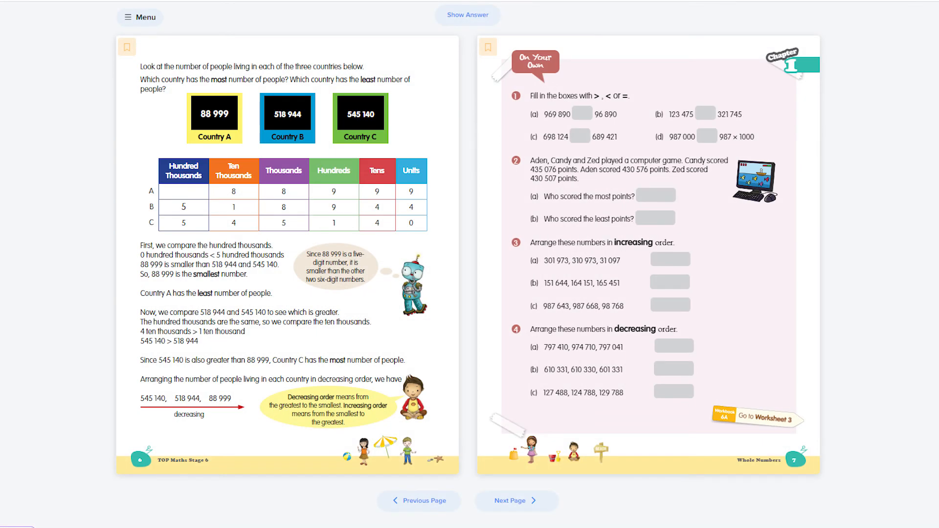
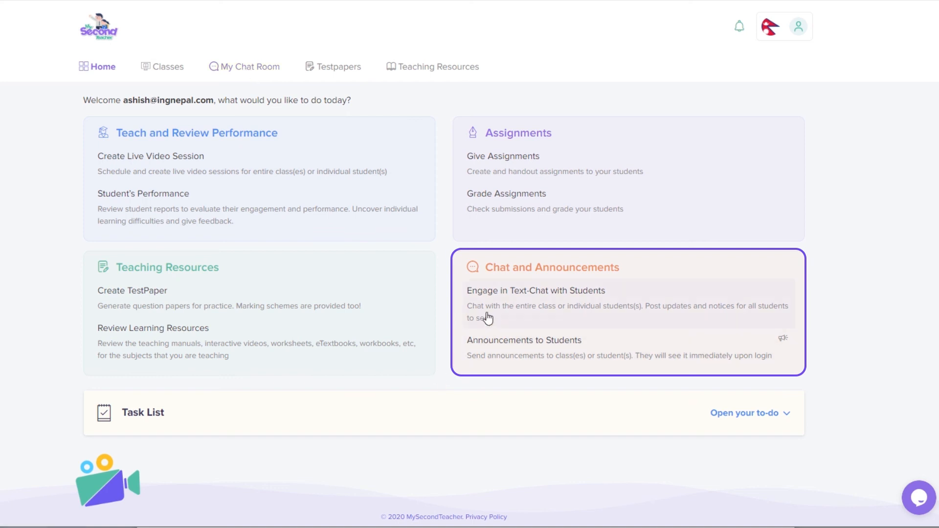
Step: In My Chat Room, change the chat nickname to the teacher's surname followed by 'Teacher'
click(505, 303)
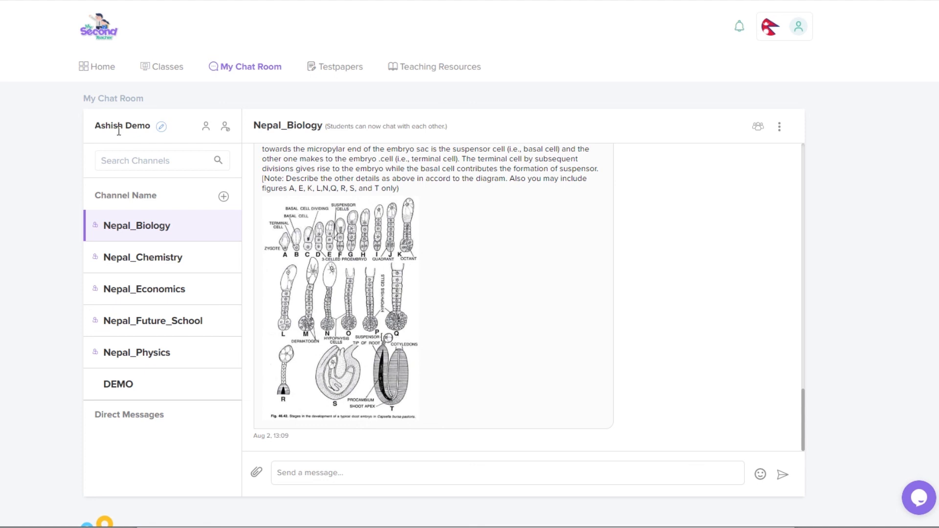
click(162, 127)
double_click(397, 246)
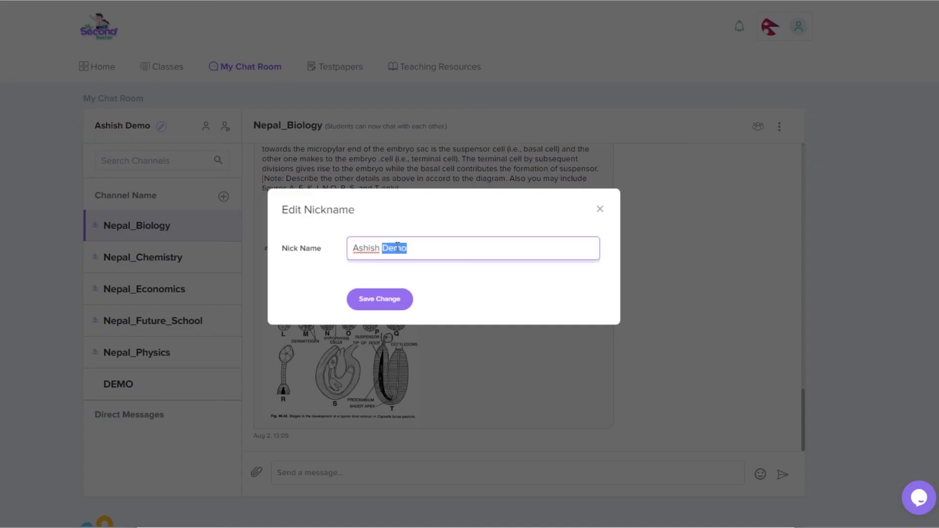
text(Sigdel Teacher)
key(Return)
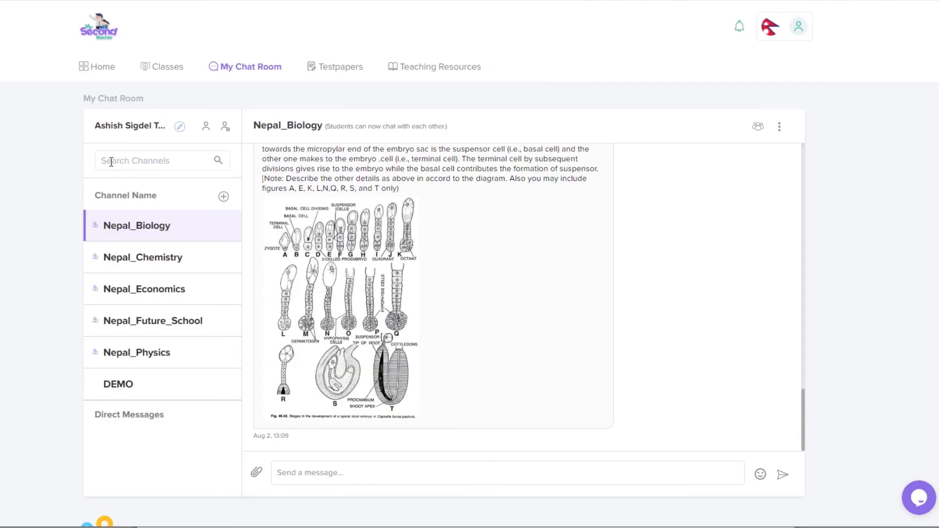
Step: Search the channel list for 'eco', then clear the search and browse all channels
click(110, 161)
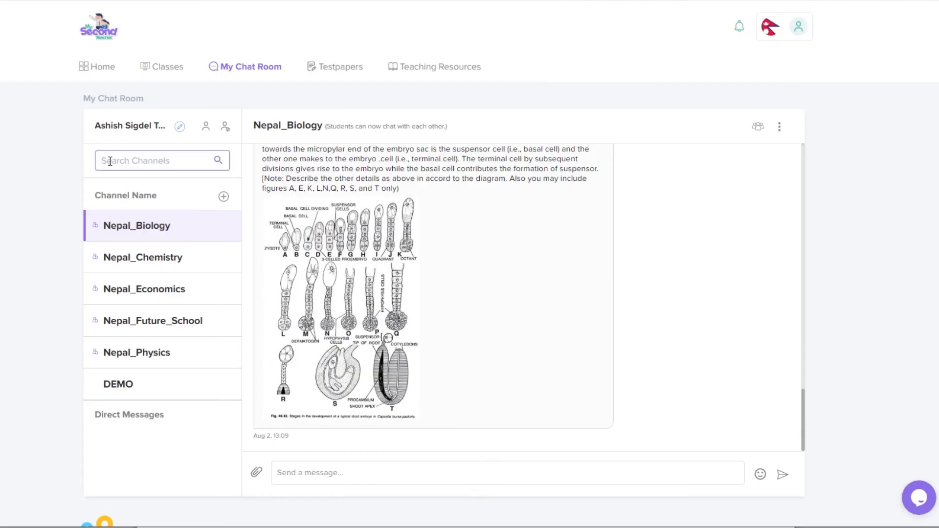
text(eco)
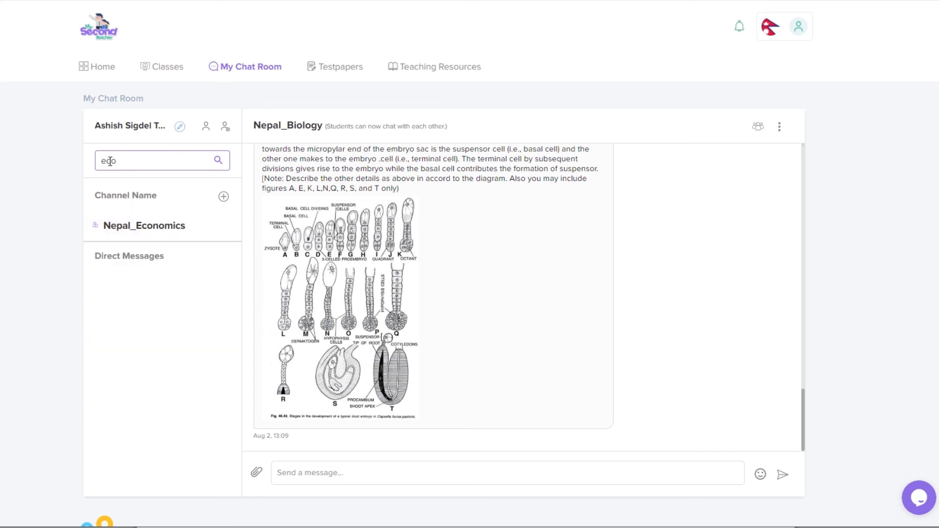
key(BackSpace)
key(BackSpace)
key(BackSpace)
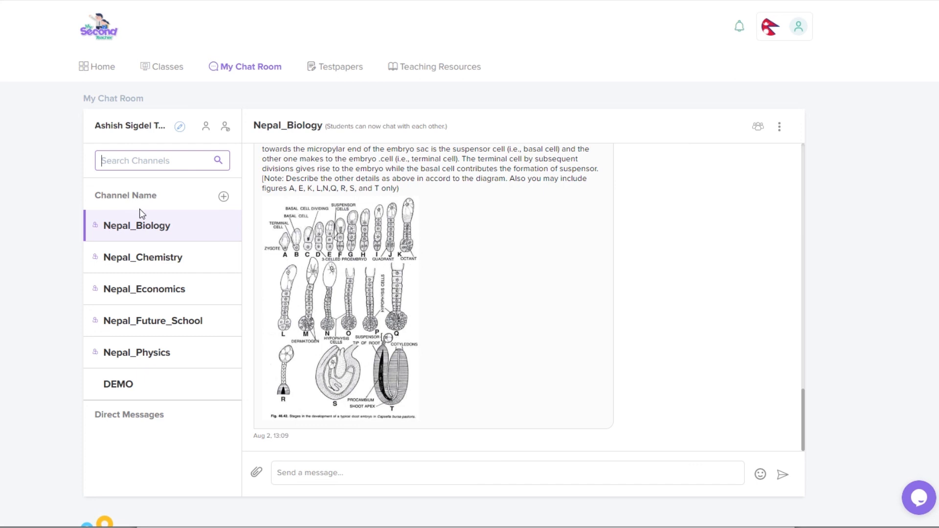
scroll(161, 279, down, 2)
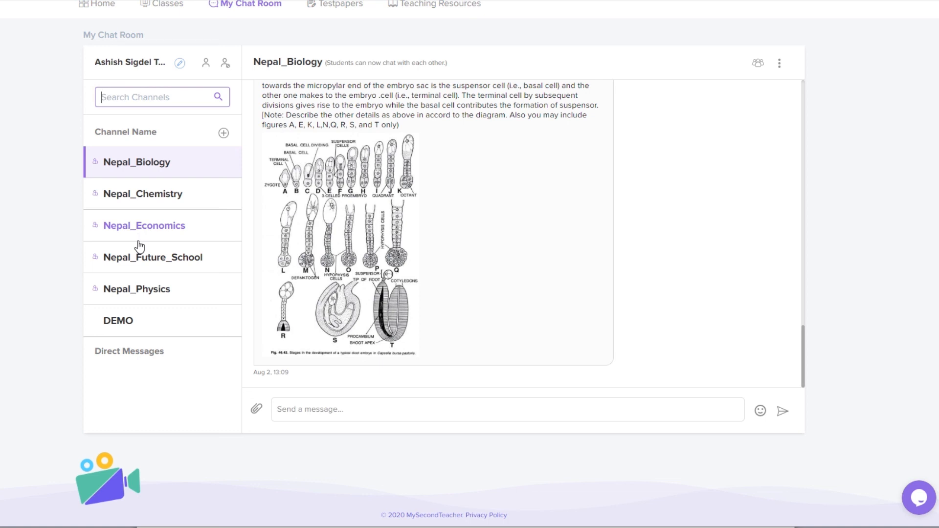
scroll(139, 245, up, 2)
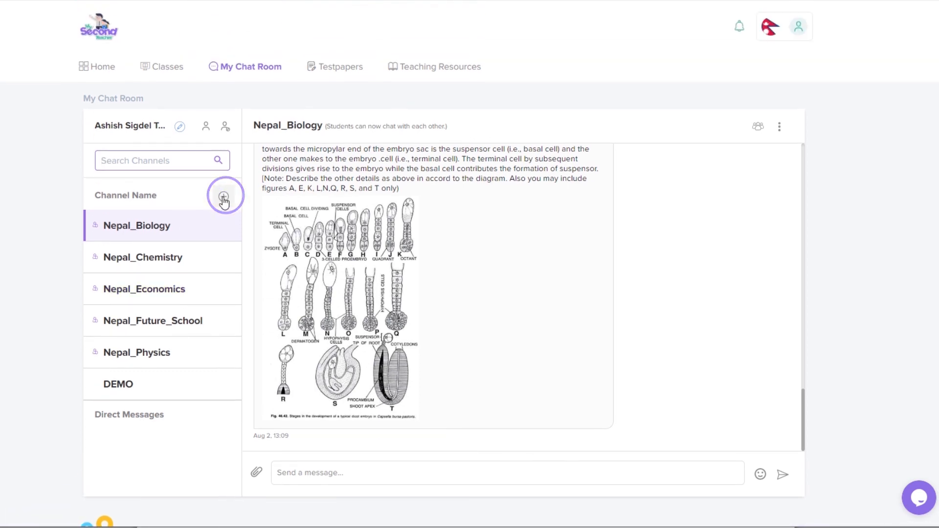
Step: Start a new channel named PhysicsAssignmentGroup with the description 'Group Assignment'
click(223, 197)
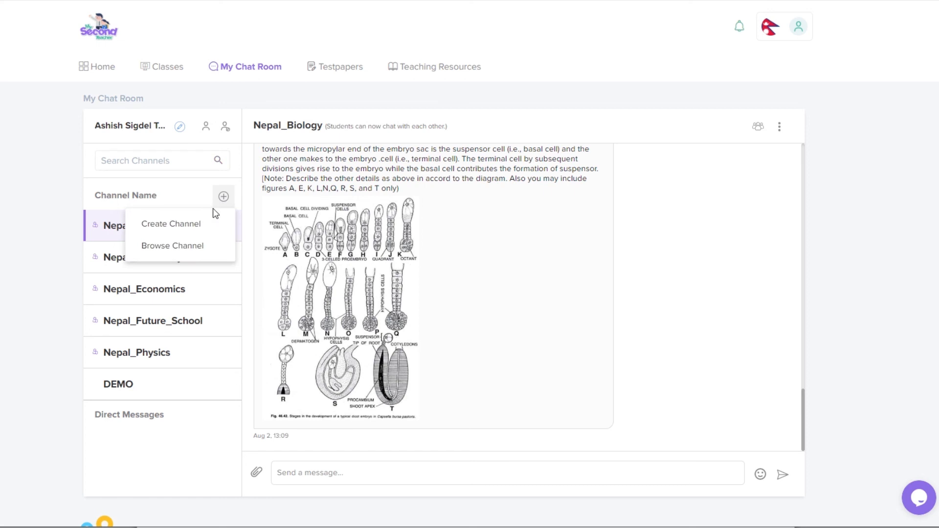
click(195, 225)
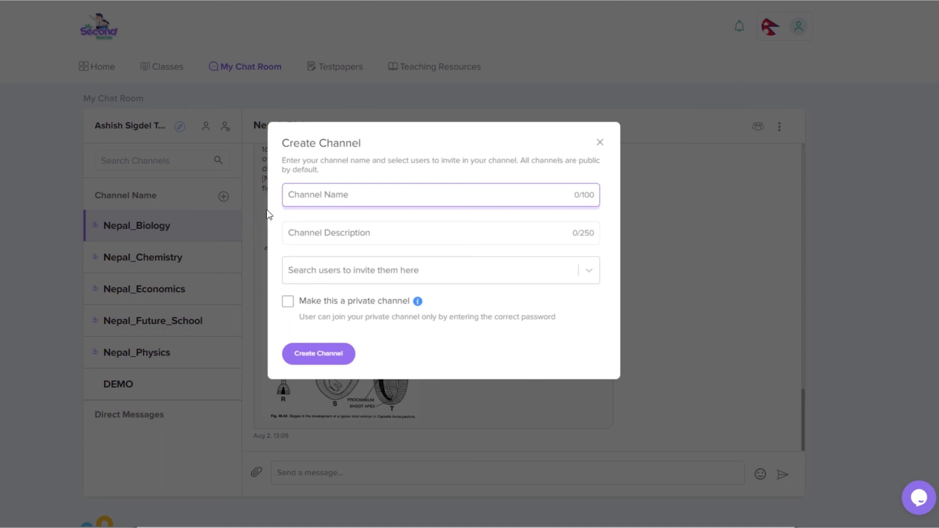
click(332, 197)
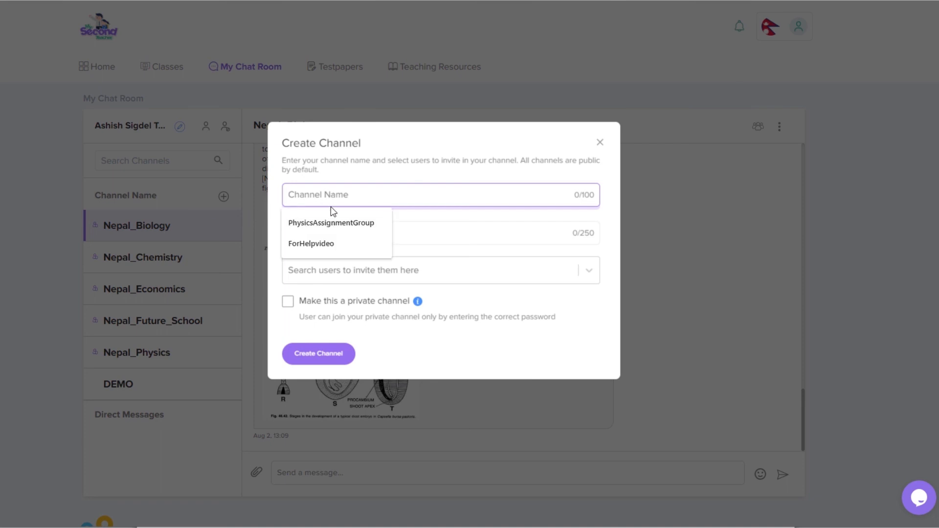
click(329, 221)
click(326, 229)
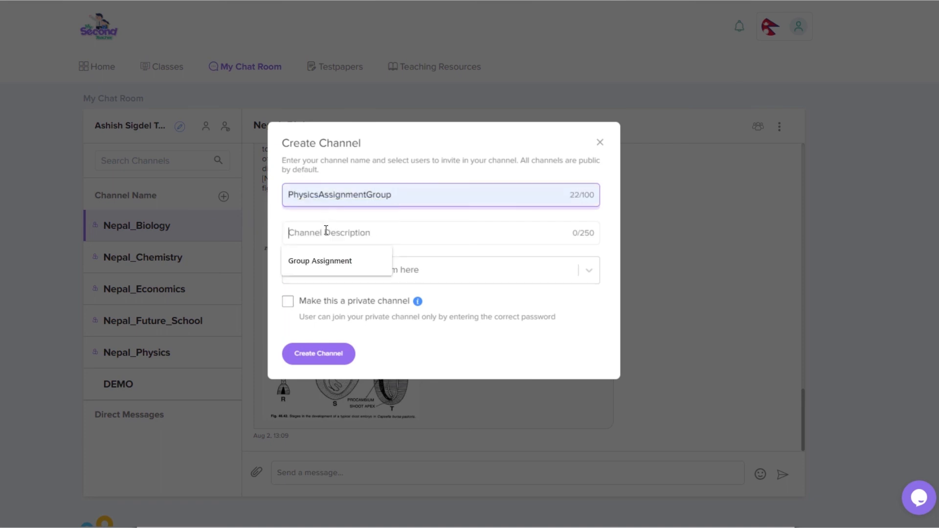
click(318, 257)
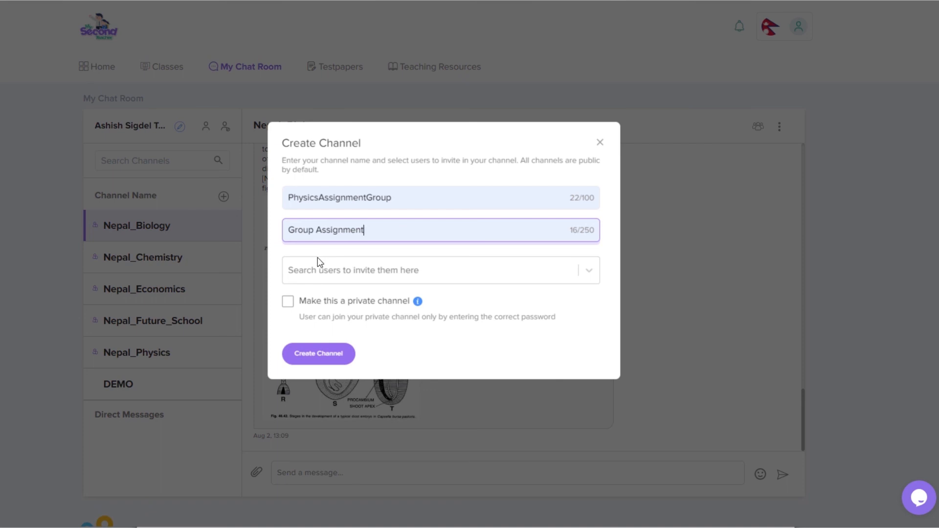
Step: Invite two students to the new channel
click(319, 270)
text(a)
click(327, 300)
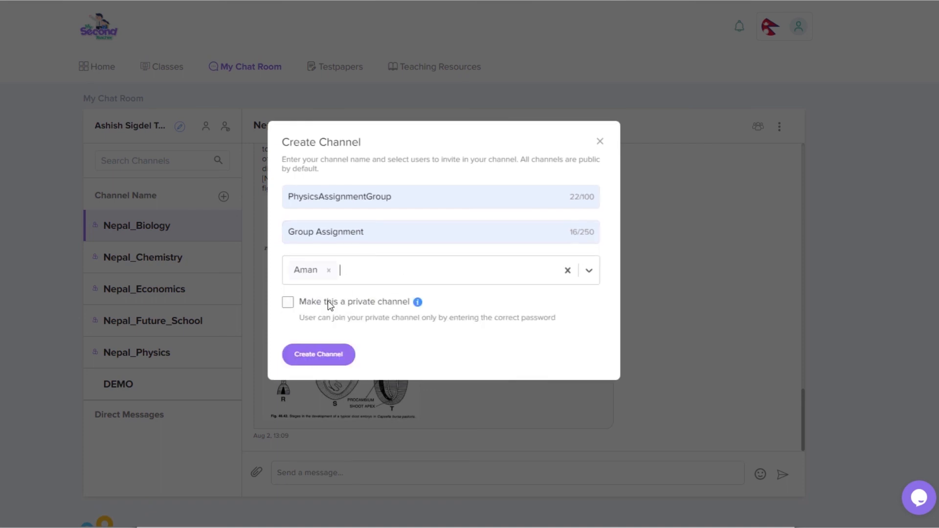
text(bd)
click(336, 302)
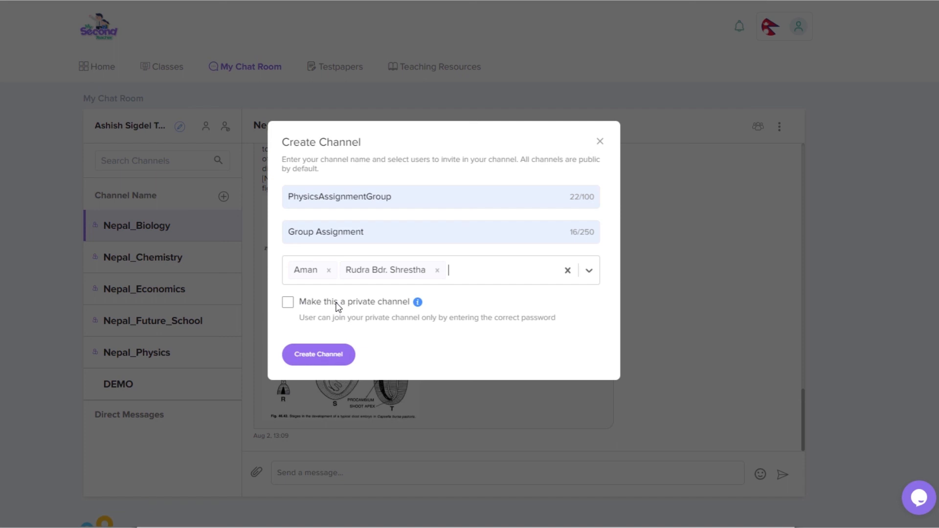
click(288, 303)
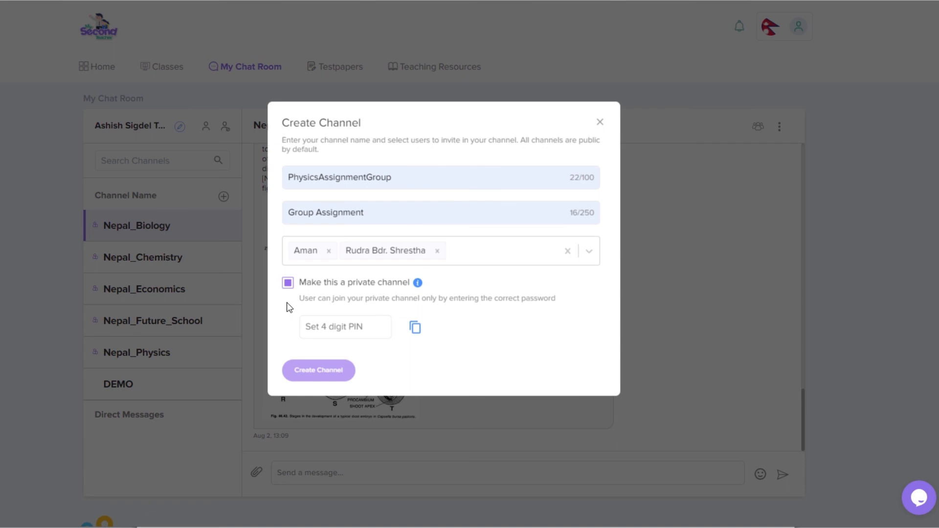
click(321, 331)
text(1234)
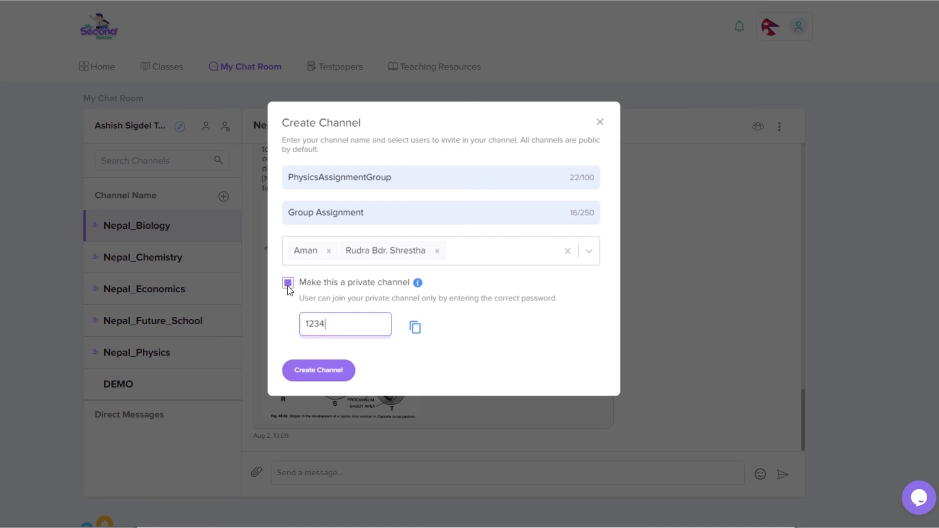
click(304, 375)
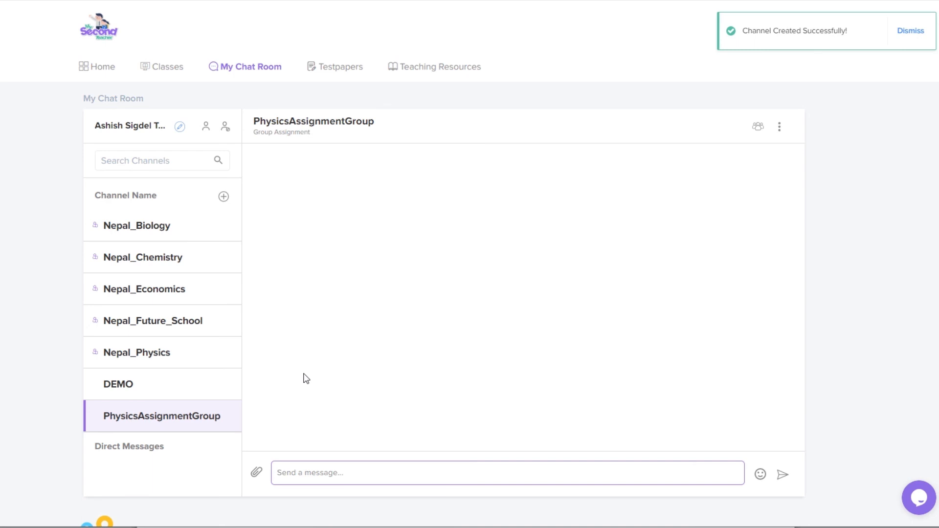
Step: Post 'Hello Guys' in PhysicsAssignmentGroup and send a hello direct message to an invited student
click(303, 473)
text(Hello Guys)
key(Return)
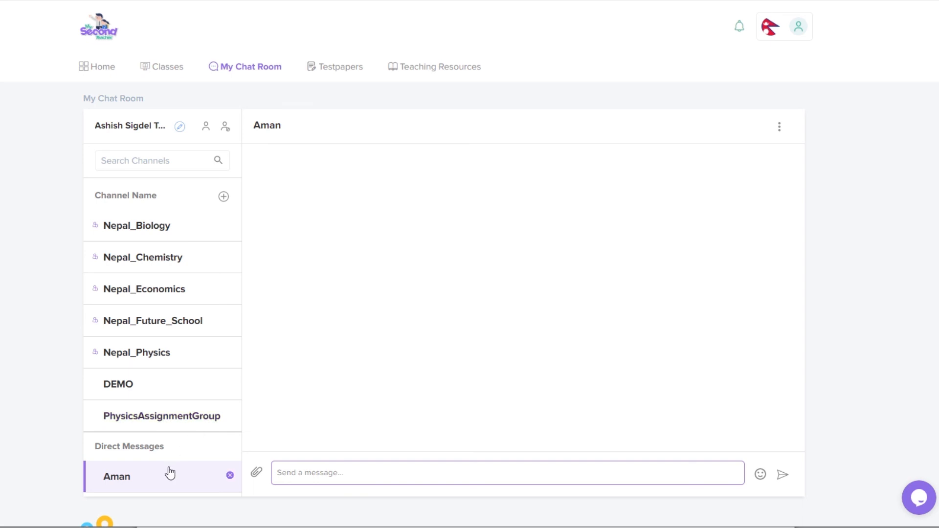
text(Hello Aman)
key(Return)
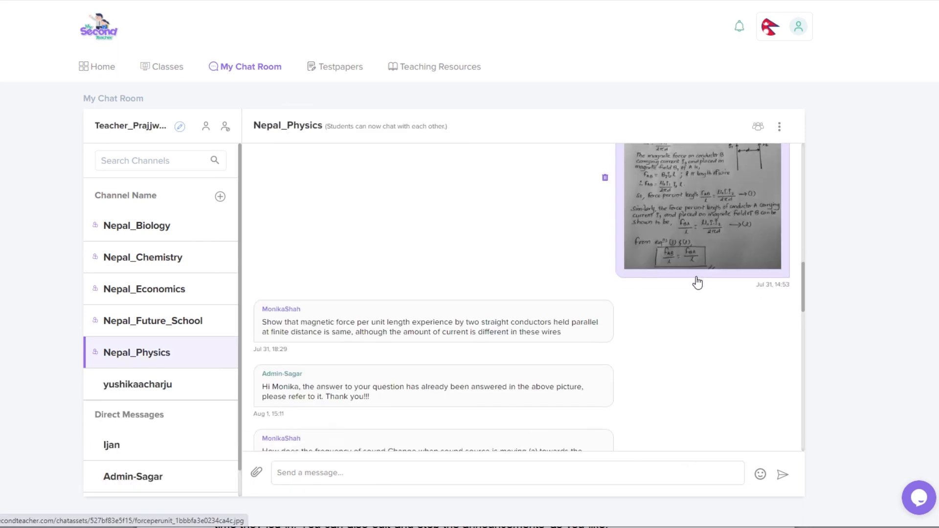
Step: Show and scroll through the online members of the Nepal_Physics channel
scroll(696, 283, down, 4)
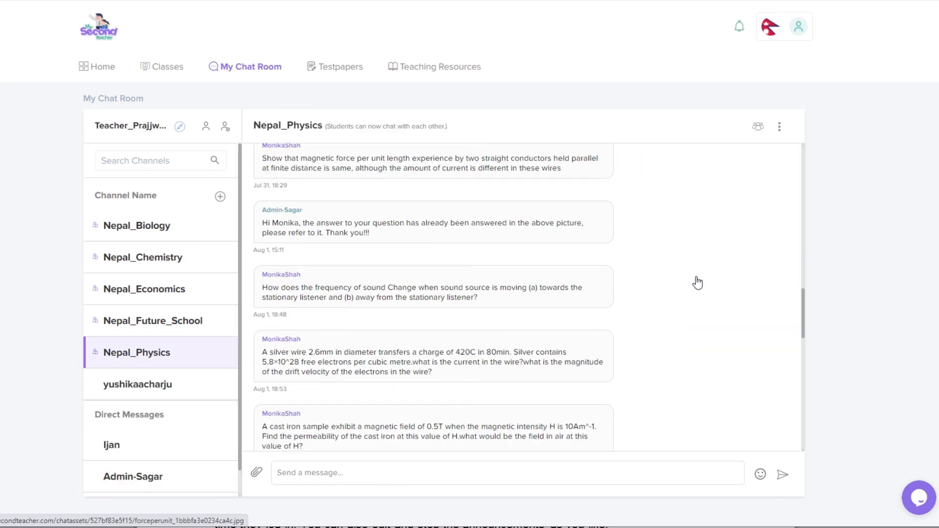
click(759, 127)
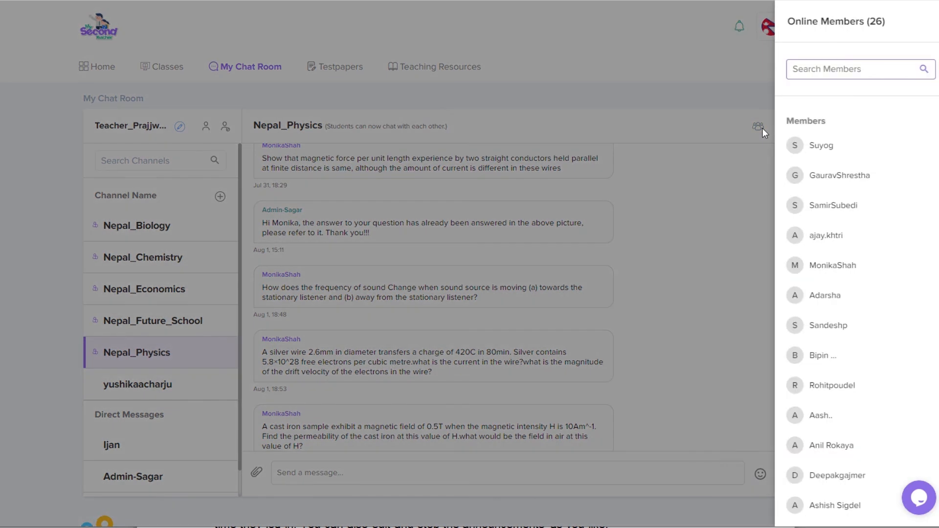
scroll(856, 233, down, 1)
scroll(860, 240, down, 7)
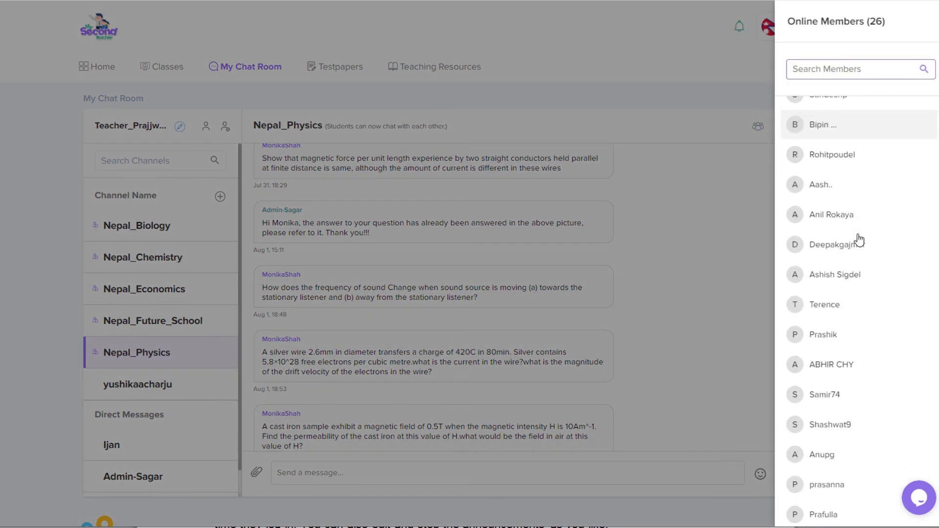
scroll(859, 240, down, 2)
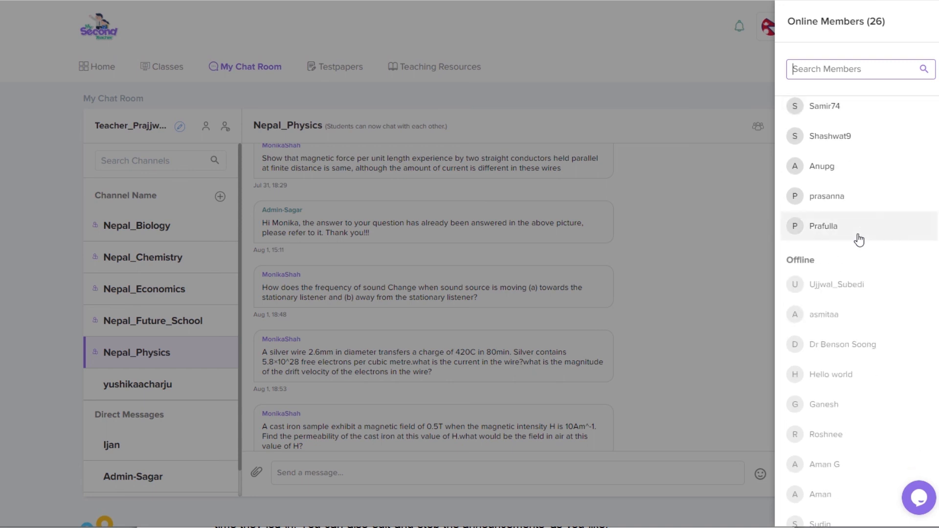
scroll(826, 218, down, 1)
scroll(826, 221, up, 4)
scroll(825, 221, up, 3)
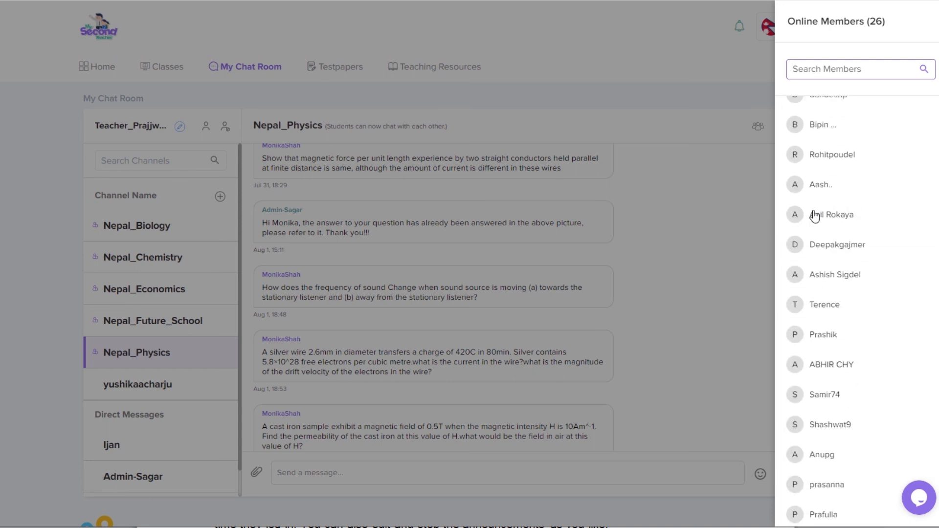
Step: Close the online members list and convert Nepal_Physics into a teachers-only virtual notice board
click(708, 143)
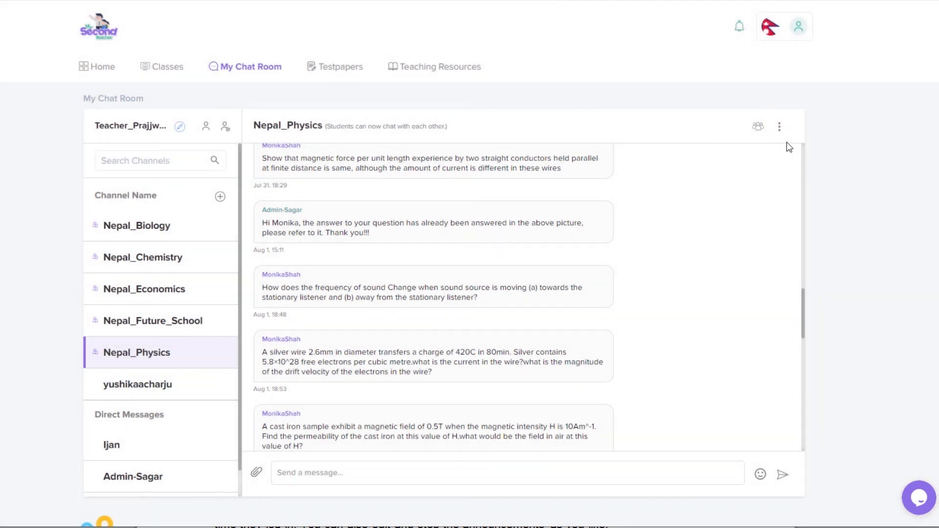
click(780, 133)
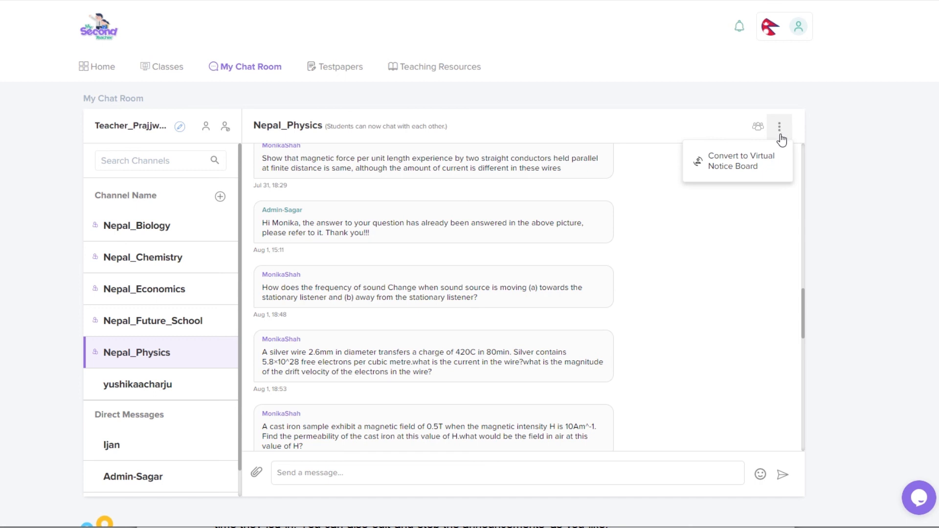
click(755, 168)
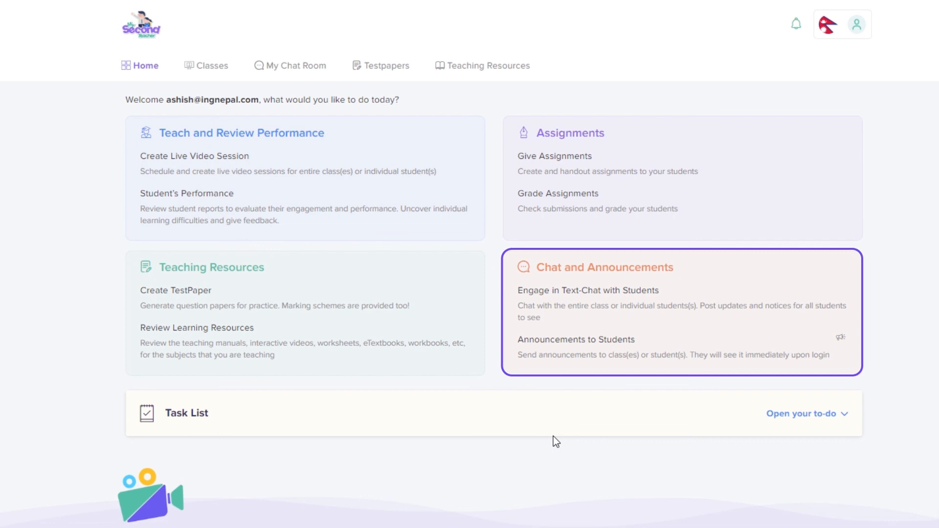
Step: Announce 'Tomorrow is your class test.' to the entire Nepal_Physics class
click(598, 362)
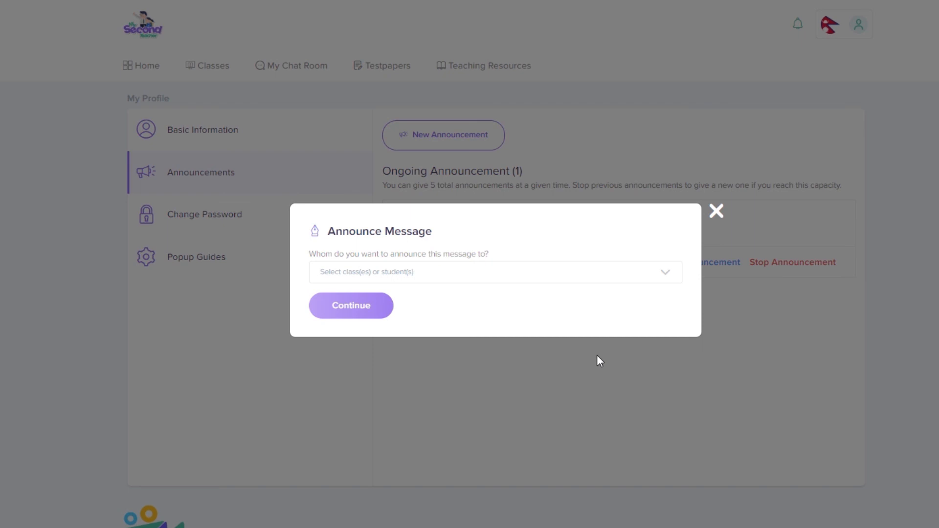
click(488, 272)
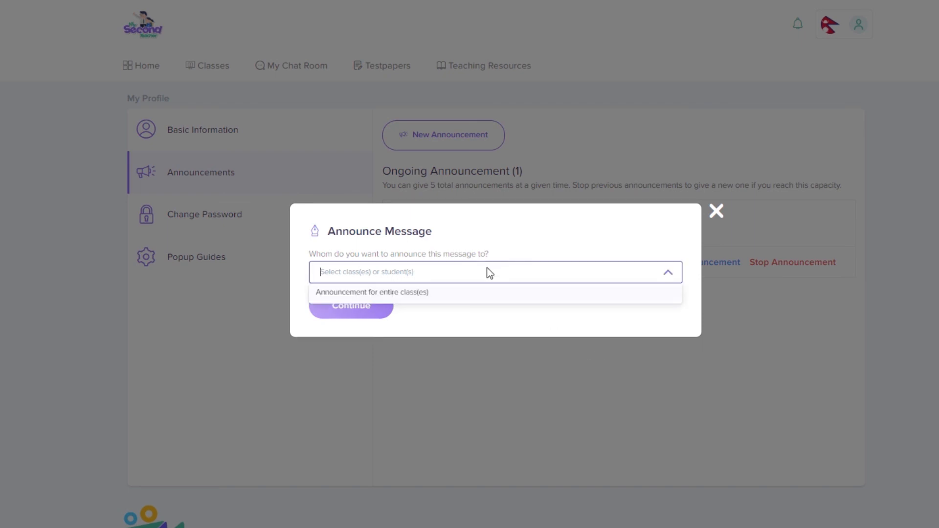
click(479, 297)
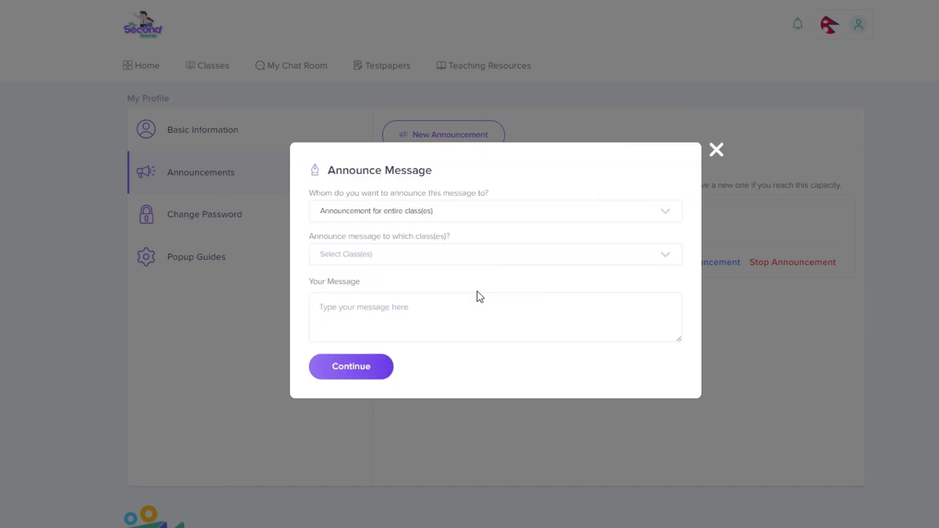
click(367, 253)
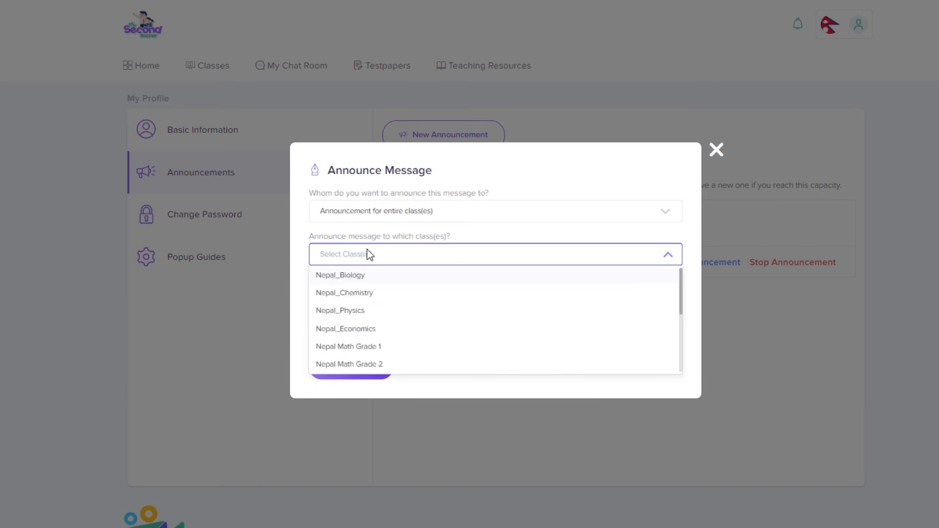
click(357, 313)
click(368, 311)
text(Tomorrow is your class)
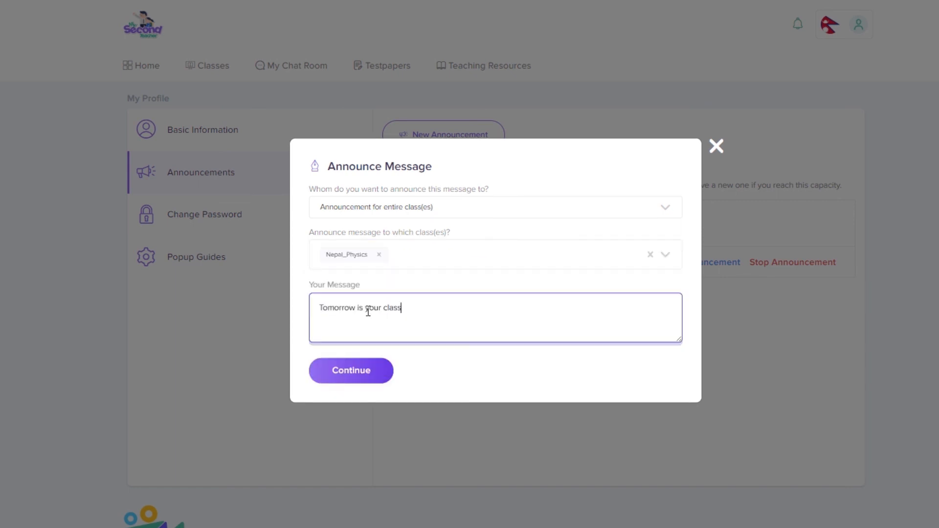
text( test.)
click(366, 365)
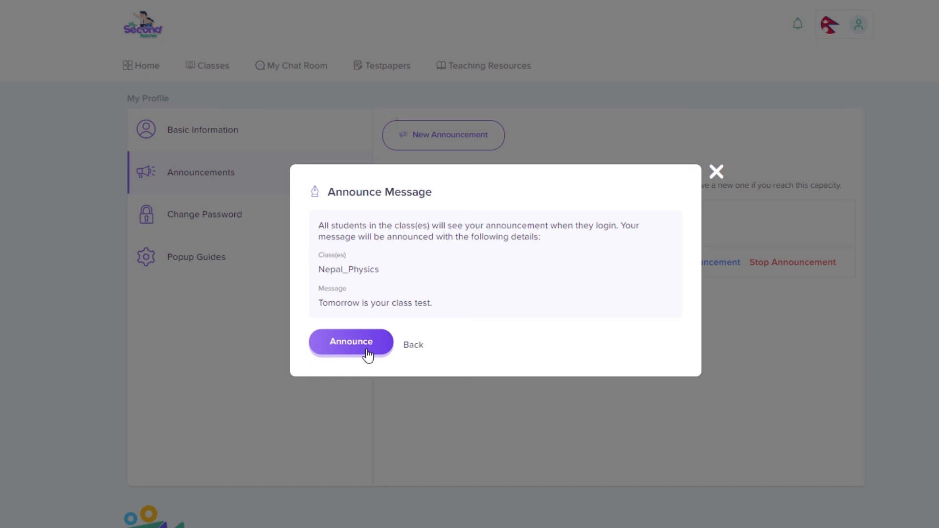
click(366, 350)
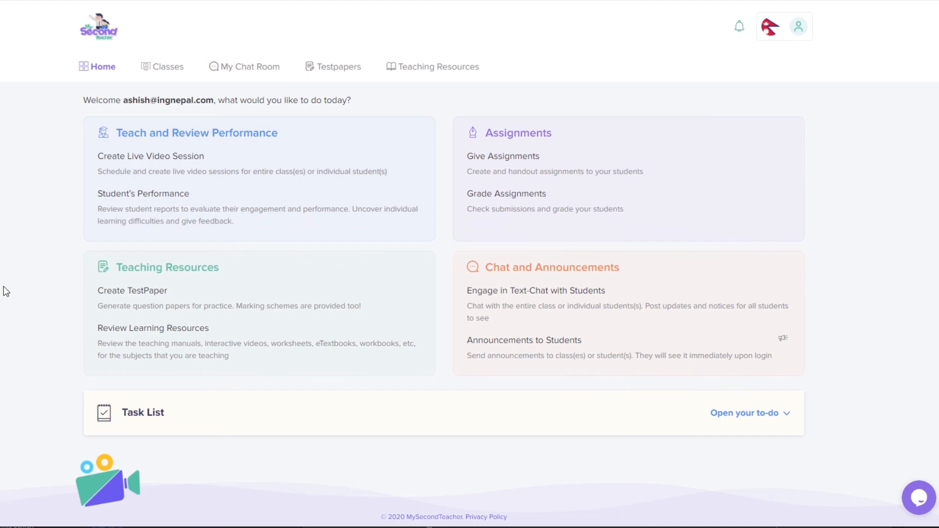
Step: From My Profile's announcements, edit the ongoing announcement to add Nepal_Chemistry
click(804, 29)
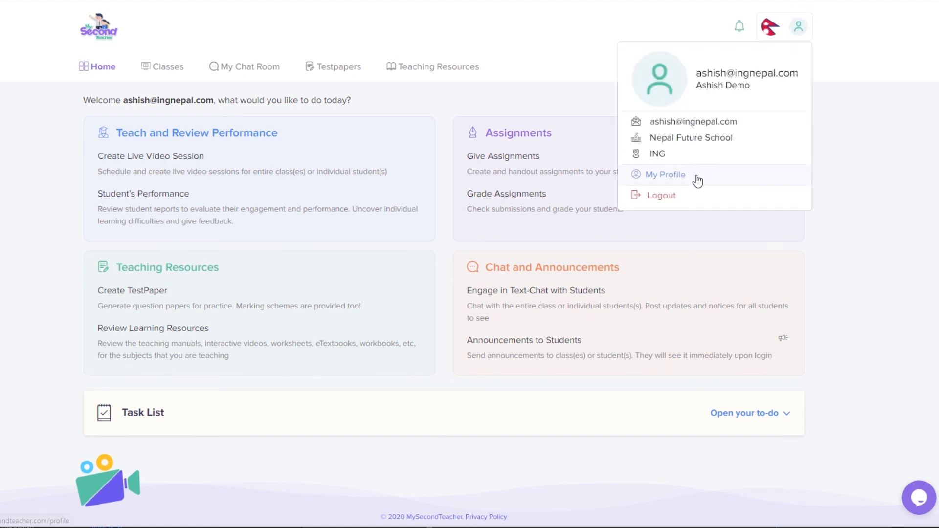
click(698, 179)
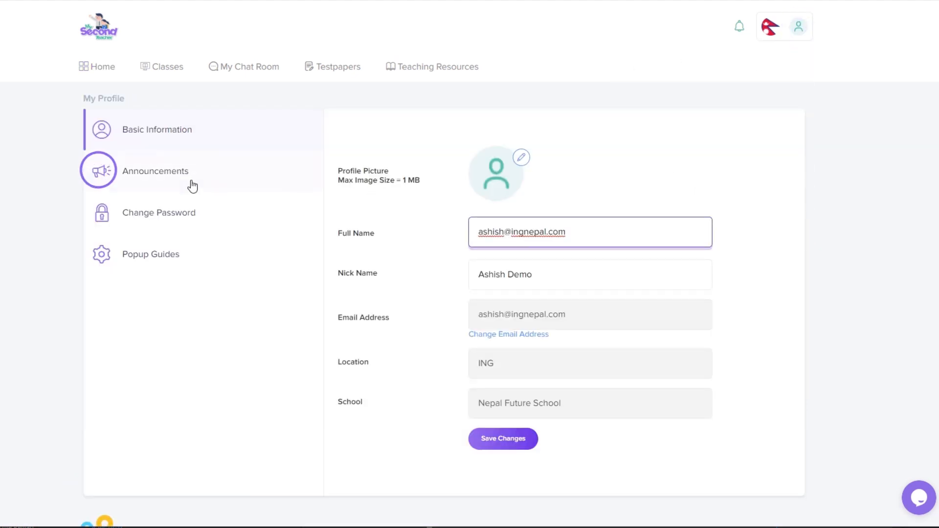
click(189, 184)
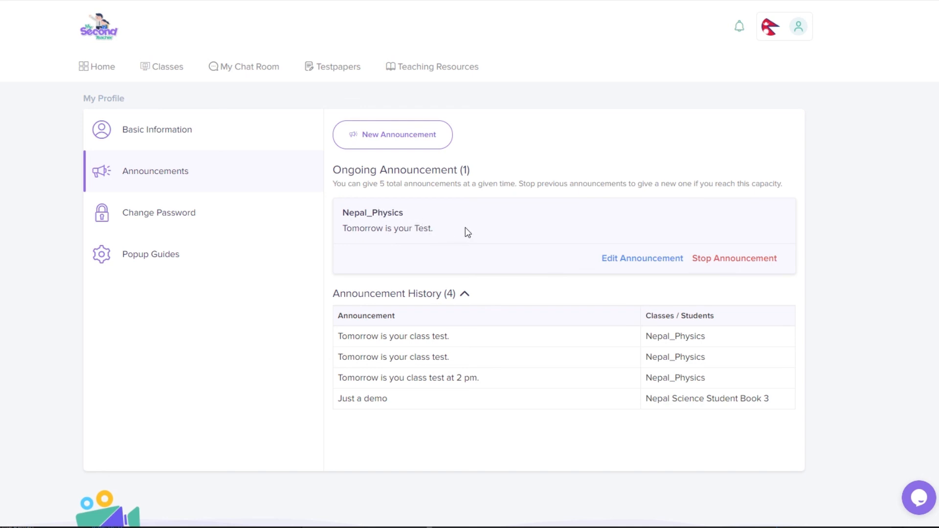
click(631, 260)
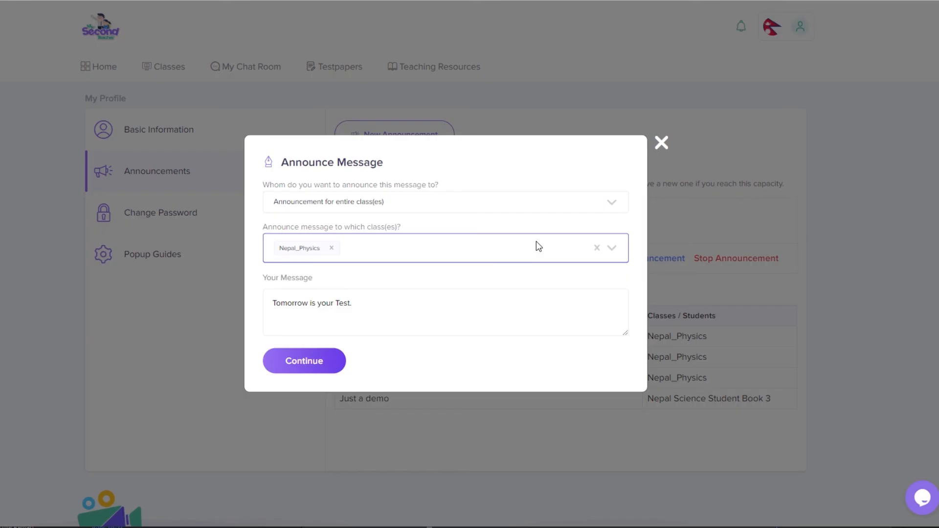
click(430, 248)
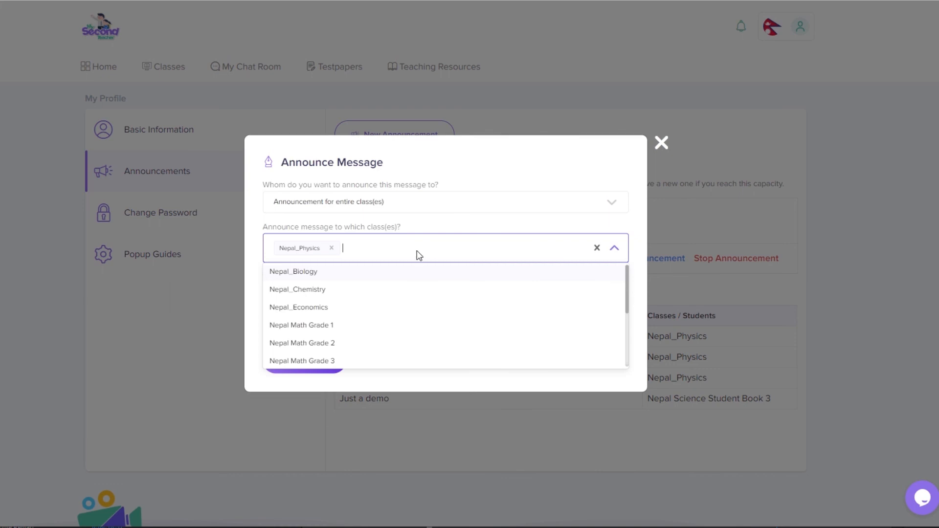
click(322, 293)
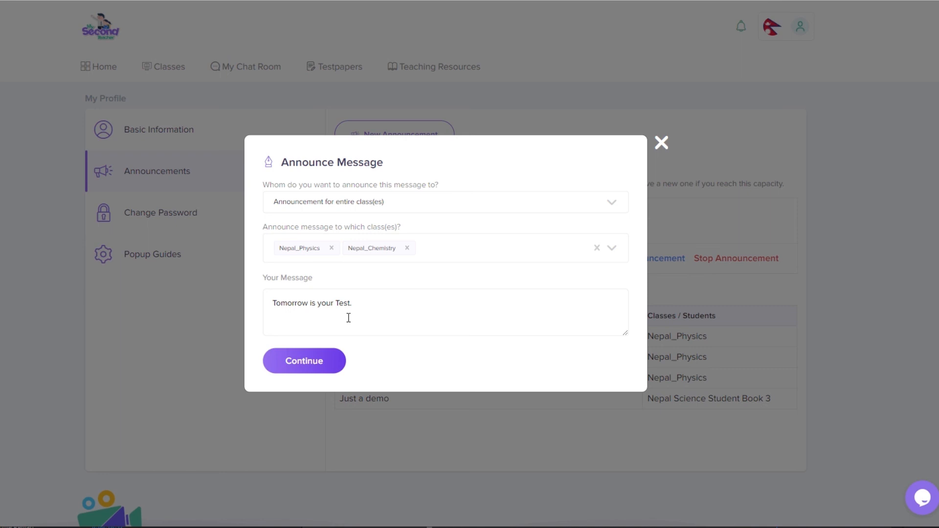
Step: Re-post the edited announcement to both classes, then stop it
click(310, 367)
click(307, 342)
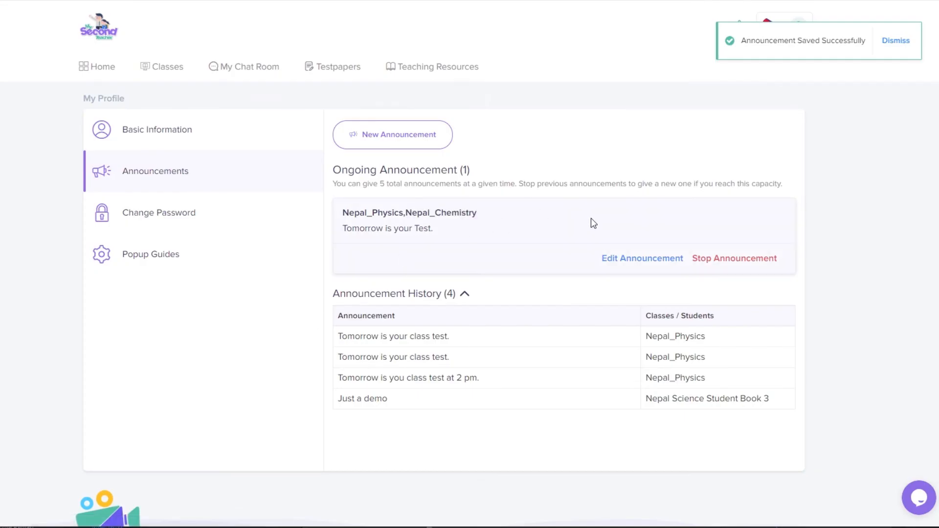
click(724, 264)
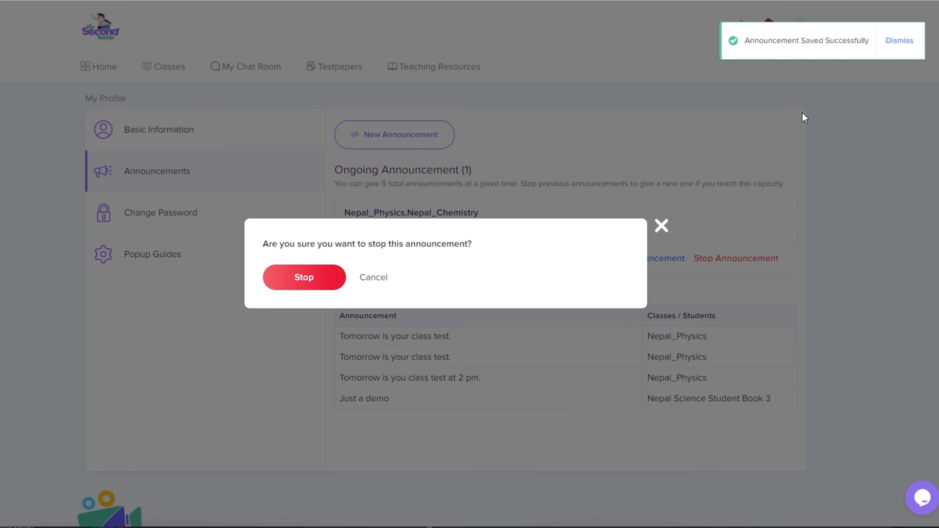
click(310, 278)
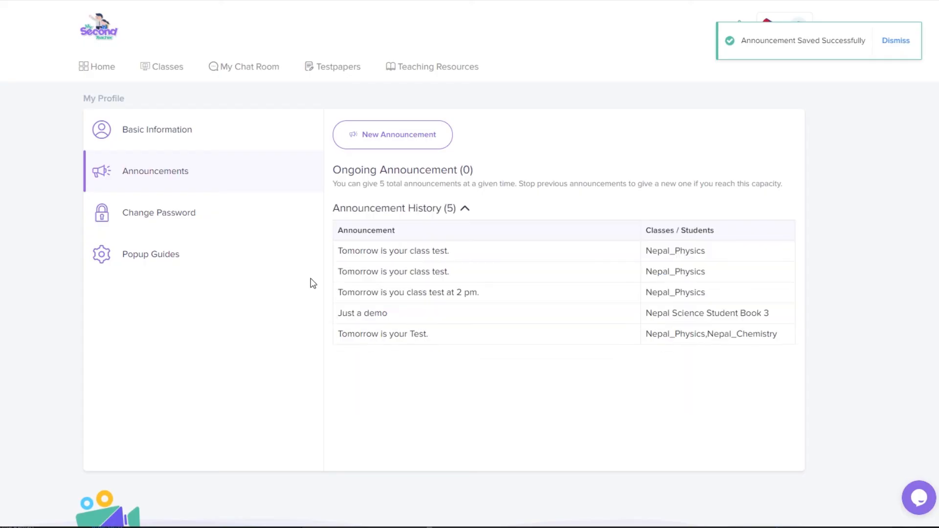